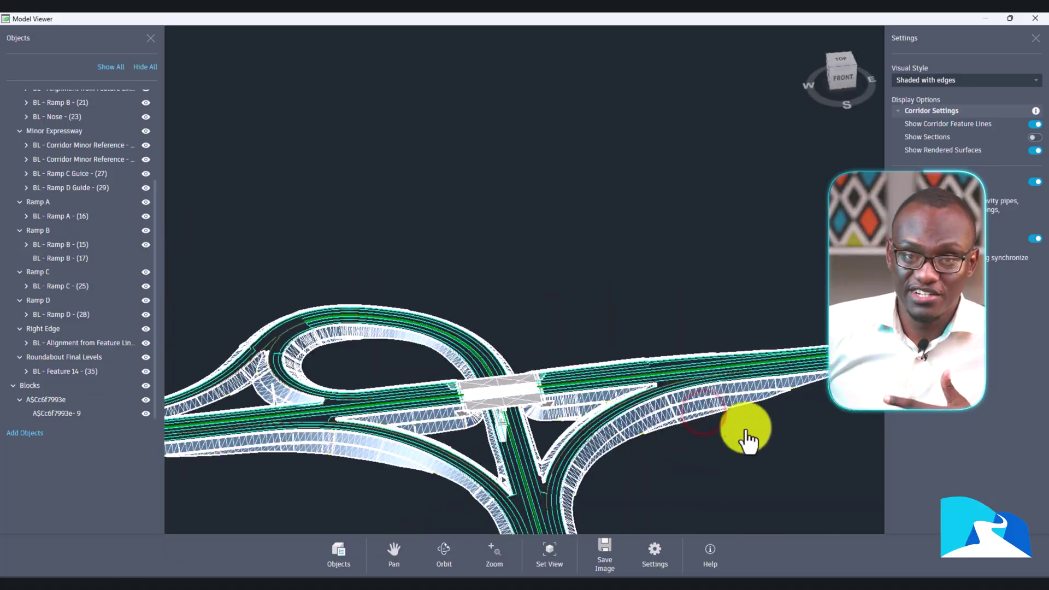
- Change the visual style of the interchange model in the Model Viewer
{"action": "left_click_drag", "start_coordinate": [745, 432], "coordinate": [741, 396]}
{"action": "scroll", "coordinate": [529, 449], "scroll_direction": "down", "scroll_amount": 4}
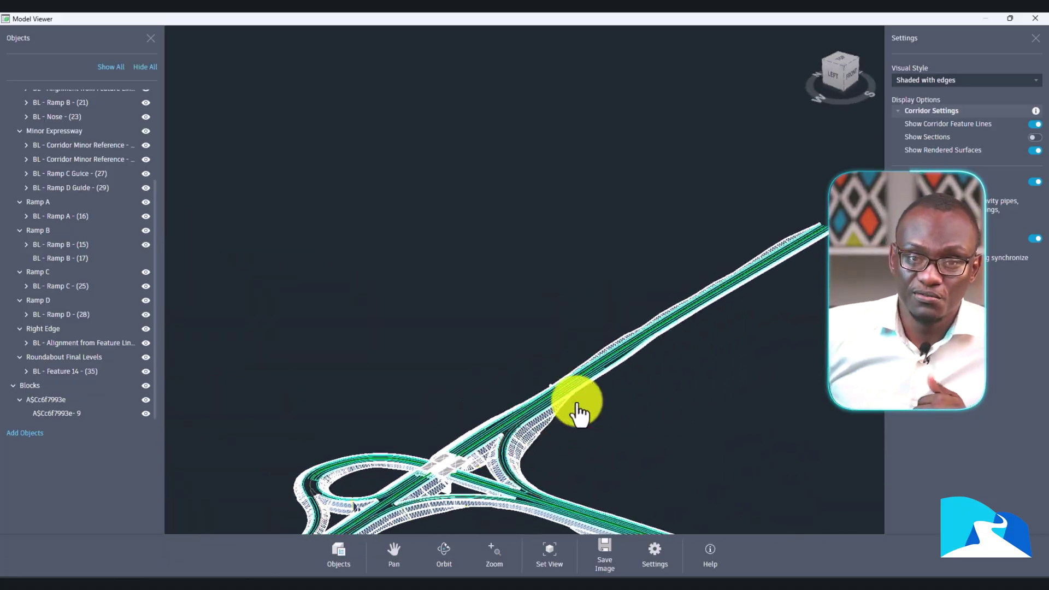
{"action": "scroll", "coordinate": [595, 372], "scroll_direction": "up", "scroll_amount": 5}
{"action": "left_click", "coordinate": [957, 80]}
{"action": "left_click", "coordinate": [932, 149]}
{"action": "scroll", "coordinate": [571, 365], "scroll_direction": "down", "scroll_amount": 5}
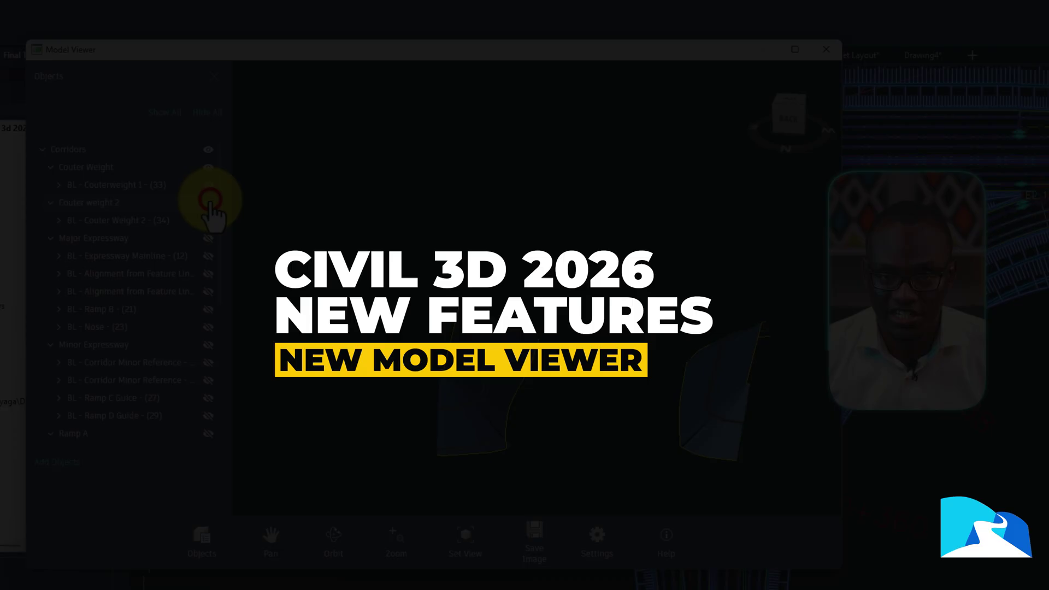
- Show the Blocks category among the hidden objects and inspect the bridge's deck, pier and piles
{"action": "scroll", "coordinate": [210, 204], "scroll_direction": "down", "scroll_amount": 5}
{"action": "left_click", "coordinate": [208, 400]}
{"action": "left_click_drag", "start_coordinate": [781, 381], "coordinate": [625, 363]}
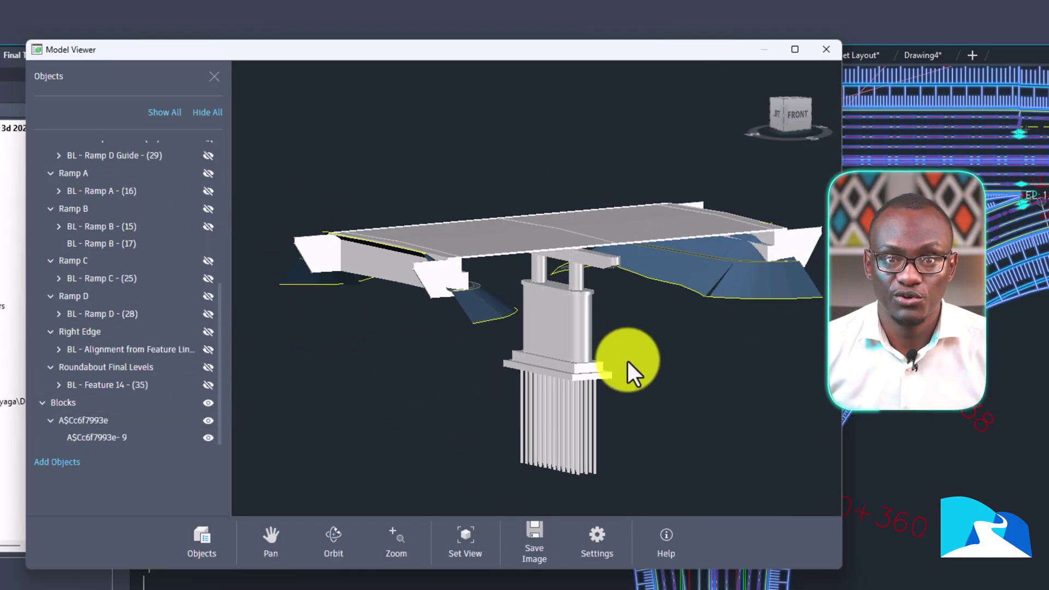
{"action": "scroll", "coordinate": [621, 321], "scroll_direction": "down", "scroll_amount": 2}
{"action": "scroll", "coordinate": [620, 322], "scroll_direction": "up", "scroll_amount": 3}
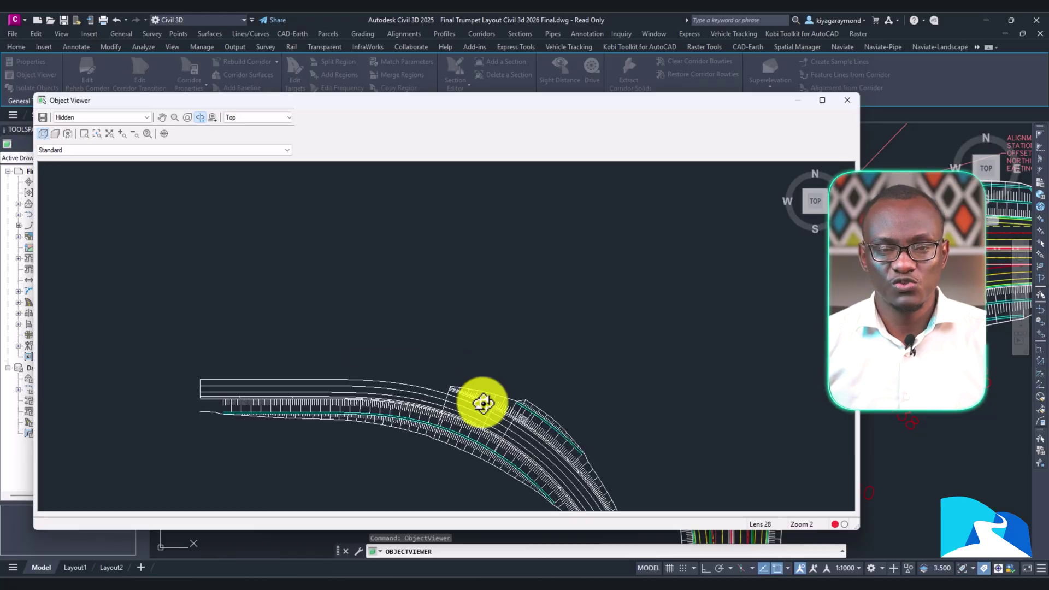
- View the curved ramp corridor from a tilted angle in the Object Viewer
{"action": "left_click_drag", "start_coordinate": [483, 403], "coordinate": [496, 369]}
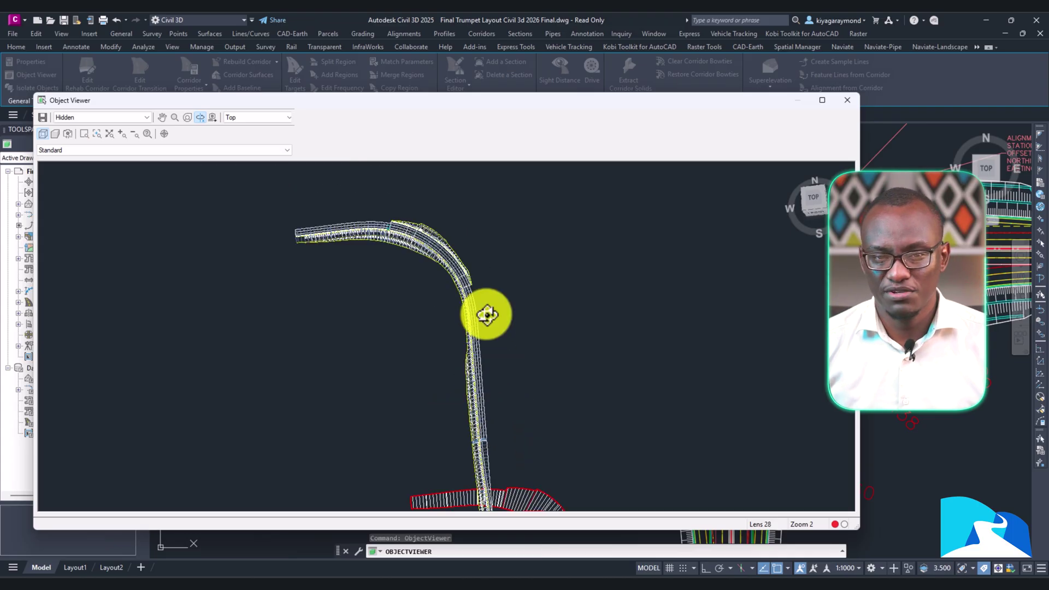
{"action": "left_click_drag", "start_coordinate": [486, 298], "coordinate": [468, 344]}
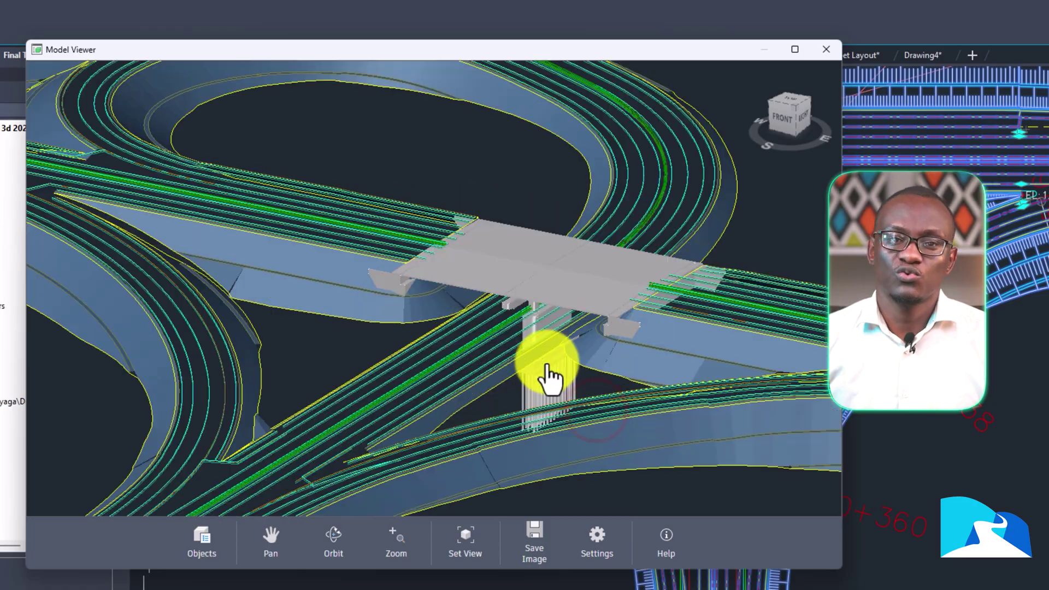
- Show the Model Viewer's object list and hide the Blocks category to remove the bridge from the interchange
{"action": "left_click_drag", "start_coordinate": [543, 375], "coordinate": [598, 349]}
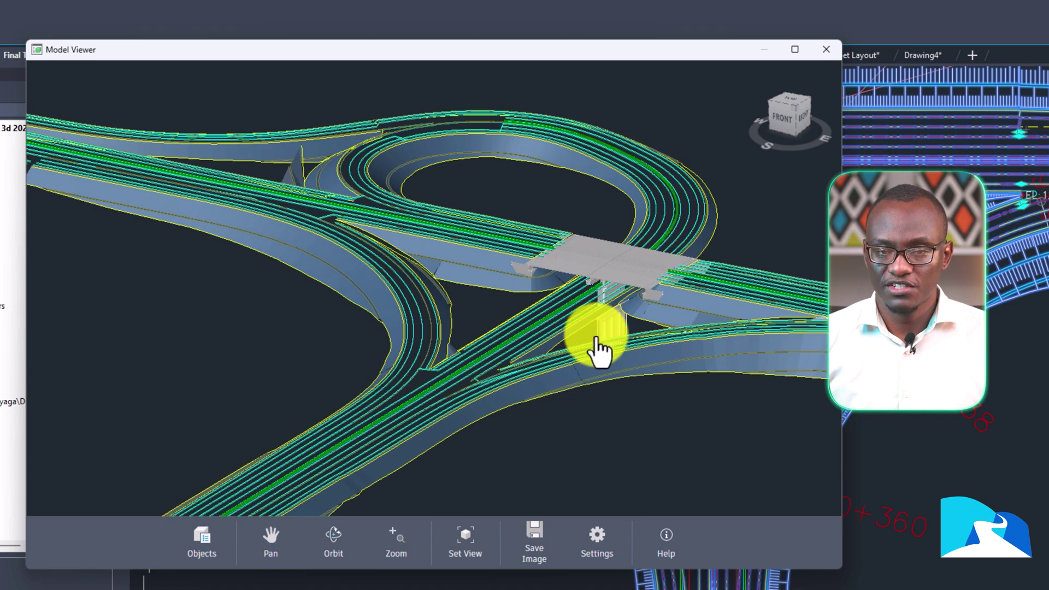
{"action": "left_click", "coordinate": [202, 544]}
{"action": "scroll", "coordinate": [117, 382], "scroll_direction": "down", "scroll_amount": 10}
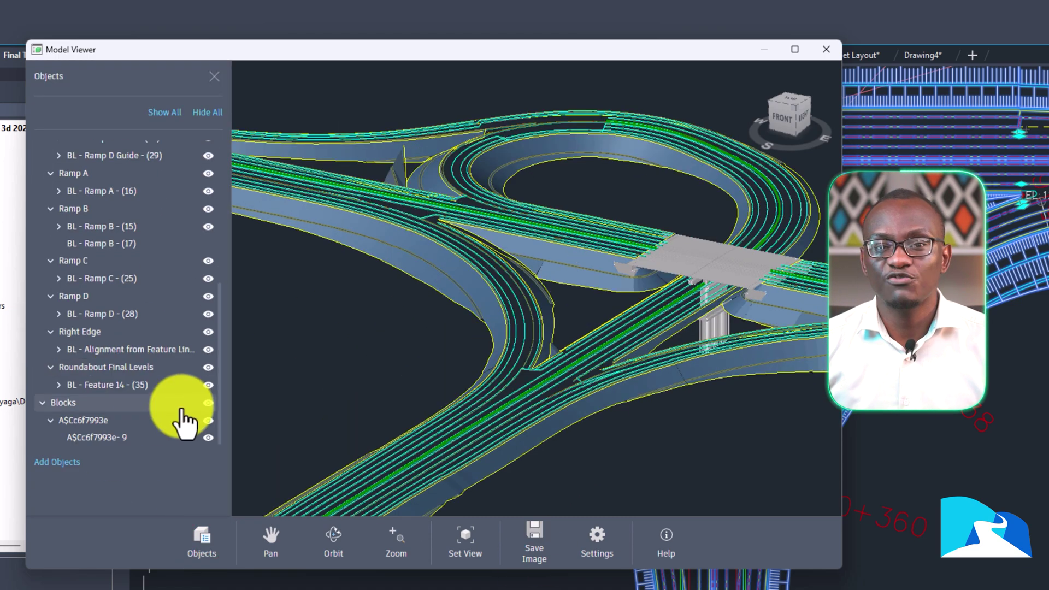
{"action": "left_click", "coordinate": [211, 403]}
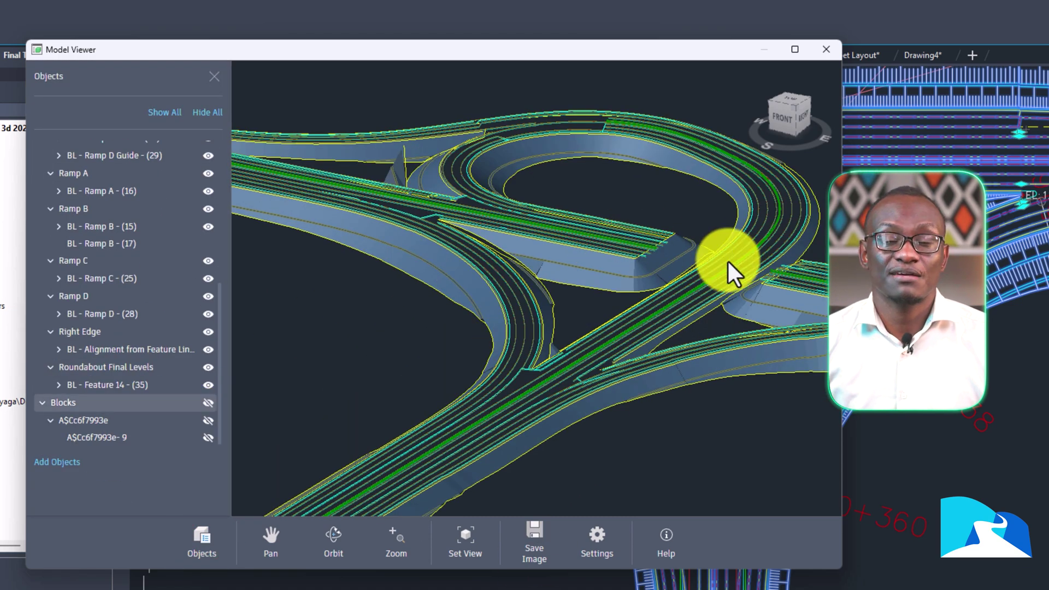
{"action": "left_click_drag", "start_coordinate": [690, 264], "coordinate": [610, 274]}
{"action": "scroll", "coordinate": [660, 302], "scroll_direction": "up", "scroll_amount": 4}
{"action": "left_click_drag", "start_coordinate": [659, 302], "coordinate": [632, 311]}
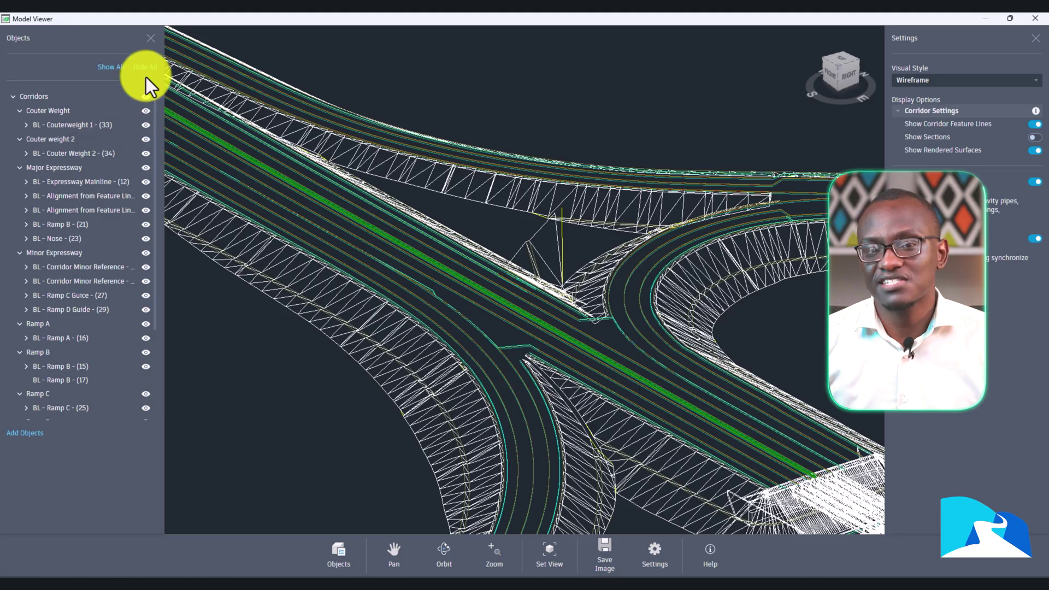
- Hide all objects, show only the Couter Weight and Couter weight 2 corridors, and inspect them from several angles
{"action": "left_click", "coordinate": [145, 67]}
{"action": "left_click", "coordinate": [146, 110]}
{"action": "left_click", "coordinate": [145, 139]}
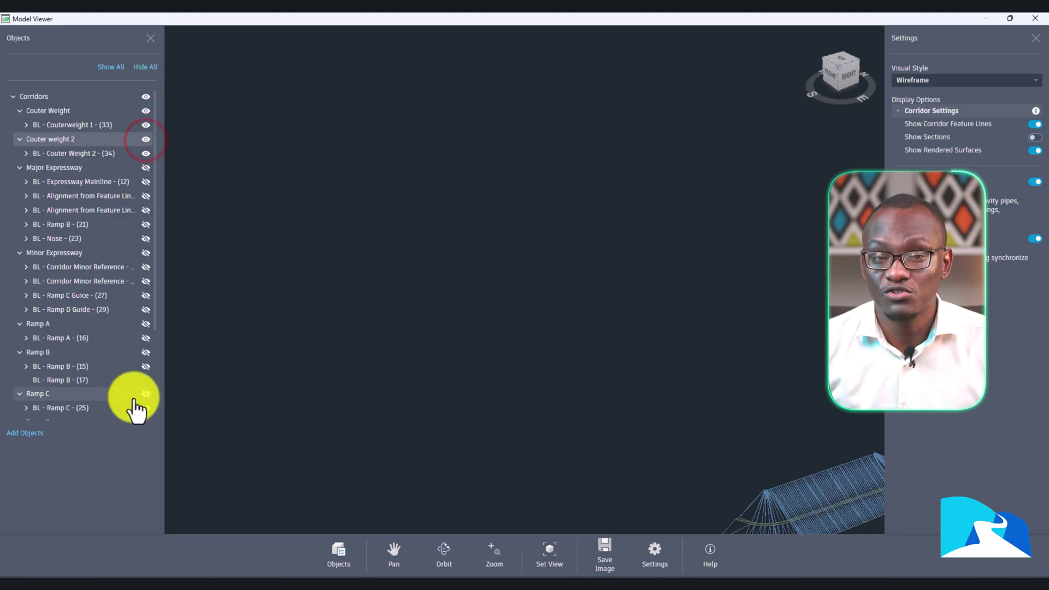
{"action": "scroll", "coordinate": [124, 393], "scroll_direction": "down", "scroll_amount": 3}
{"action": "scroll", "coordinate": [492, 333], "scroll_direction": "up", "scroll_amount": 10}
{"action": "left_click_drag", "start_coordinate": [571, 319], "coordinate": [475, 307]}
{"action": "scroll", "coordinate": [481, 307], "scroll_direction": "down", "scroll_amount": 7}
{"action": "left_click_drag", "start_coordinate": [631, 304], "coordinate": [493, 301]}
{"action": "scroll", "coordinate": [644, 327], "scroll_direction": "up", "scroll_amount": 6}
{"action": "left_click_drag", "start_coordinate": [709, 330], "coordinate": [703, 374]}
{"action": "scroll", "coordinate": [694, 350], "scroll_direction": "down", "scroll_amount": 3}
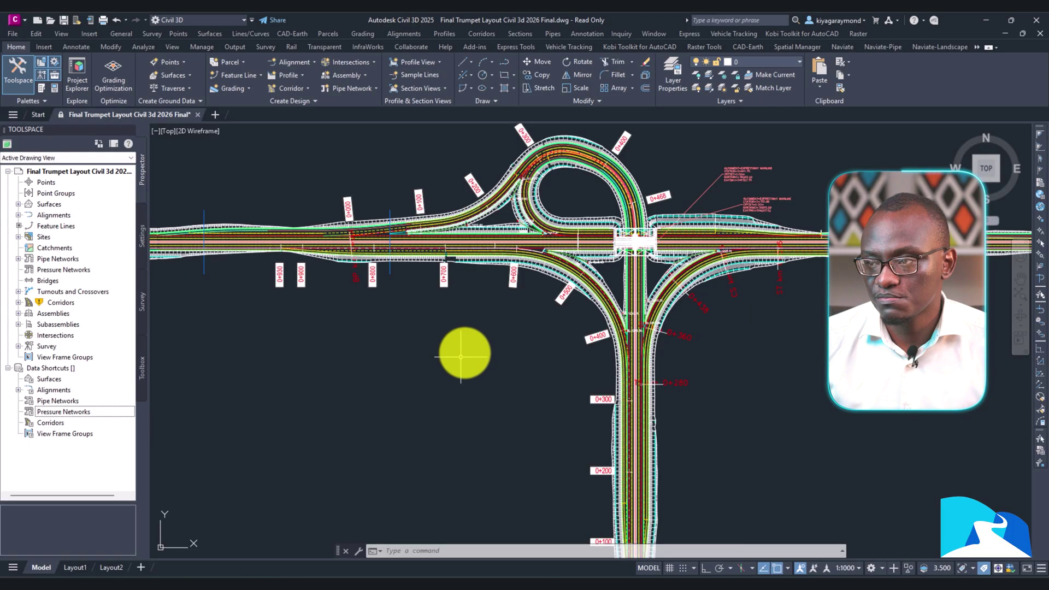
- Open the ramp corridor near station 0+500 in the Object Viewer
{"action": "scroll", "coordinate": [581, 297], "scroll_direction": "up", "scroll_amount": 1}
{"action": "scroll", "coordinate": [585, 286], "scroll_direction": "up", "scroll_amount": 3}
{"action": "scroll", "coordinate": [580, 285], "scroll_direction": "down", "scroll_amount": 3}
{"action": "middle_click_drag", "start_coordinate": [580, 285], "coordinate": [581, 369]}
{"action": "scroll", "coordinate": [583, 363], "scroll_direction": "up", "scroll_amount": 2}
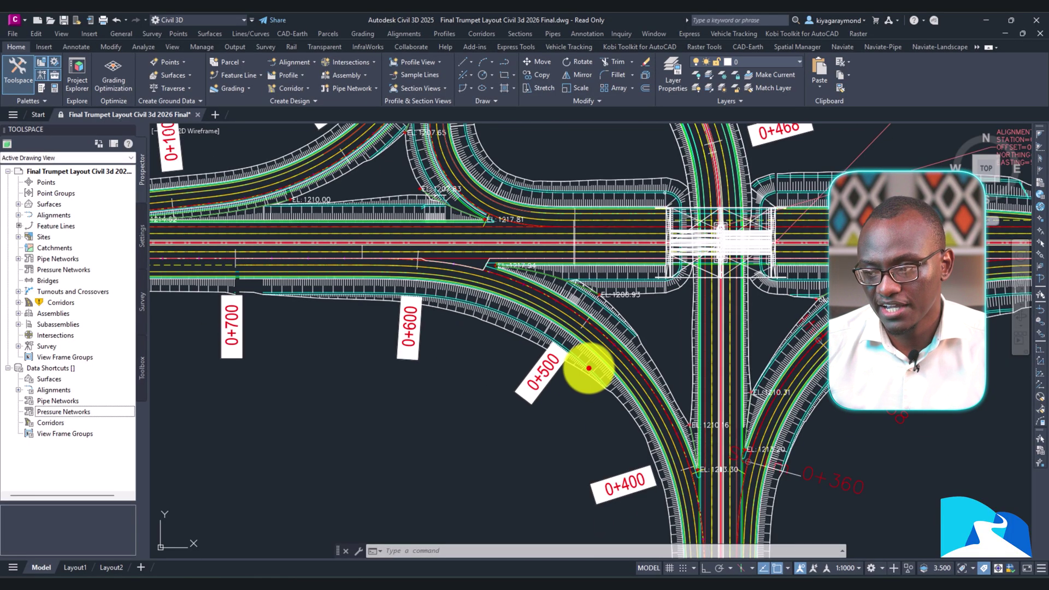
{"action": "left_click", "coordinate": [584, 367]}
{"action": "scroll", "coordinate": [584, 368], "scroll_direction": "down", "scroll_amount": 5}
{"action": "scroll", "coordinate": [585, 366], "scroll_direction": "up", "scroll_amount": 5}
{"action": "right_click", "coordinate": [586, 364]}
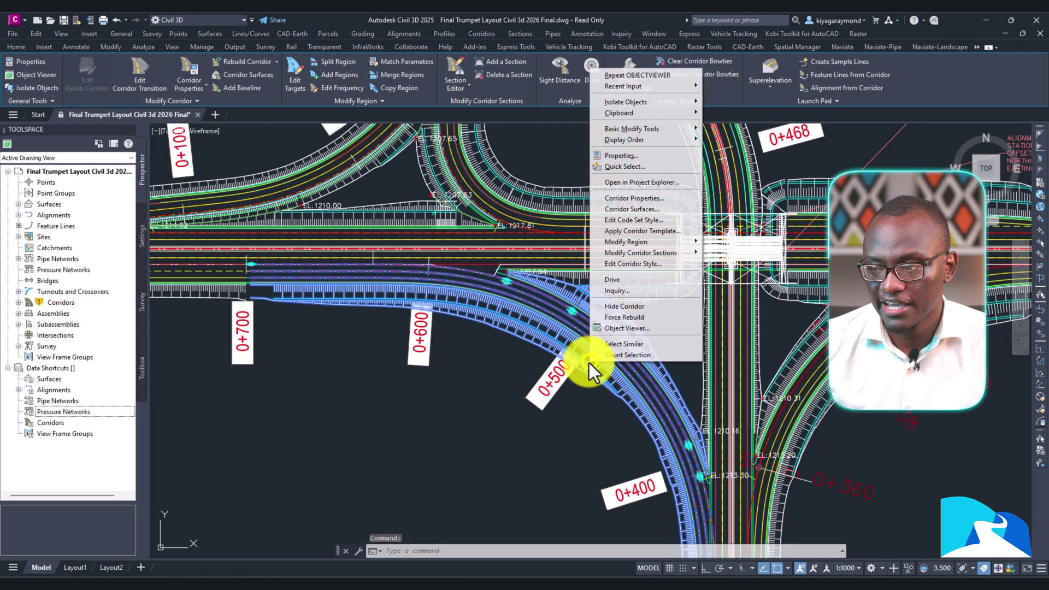
{"action": "left_click", "coordinate": [622, 329]}
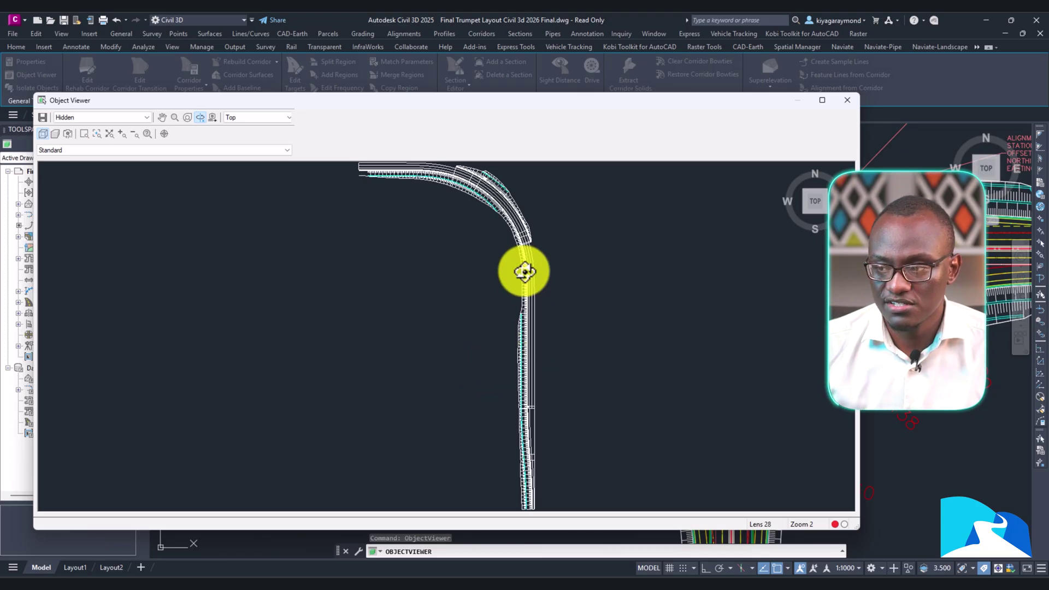
- Examine the ramp corridor's curve and side slopes in 3D from several angles, and close the Object Viewer
{"action": "left_click_drag", "start_coordinate": [524, 271], "coordinate": [511, 233]}
{"action": "left_click_drag", "start_coordinate": [514, 350], "coordinate": [483, 405]}
{"action": "left_click_drag", "start_coordinate": [507, 443], "coordinate": [492, 418]}
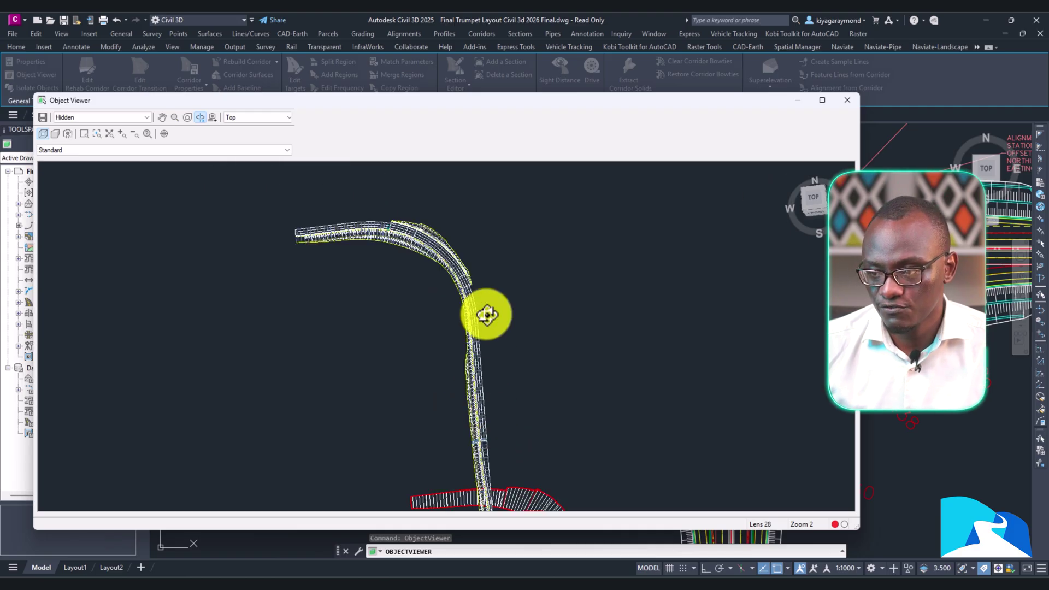
{"action": "left_click_drag", "start_coordinate": [477, 267], "coordinate": [447, 443]}
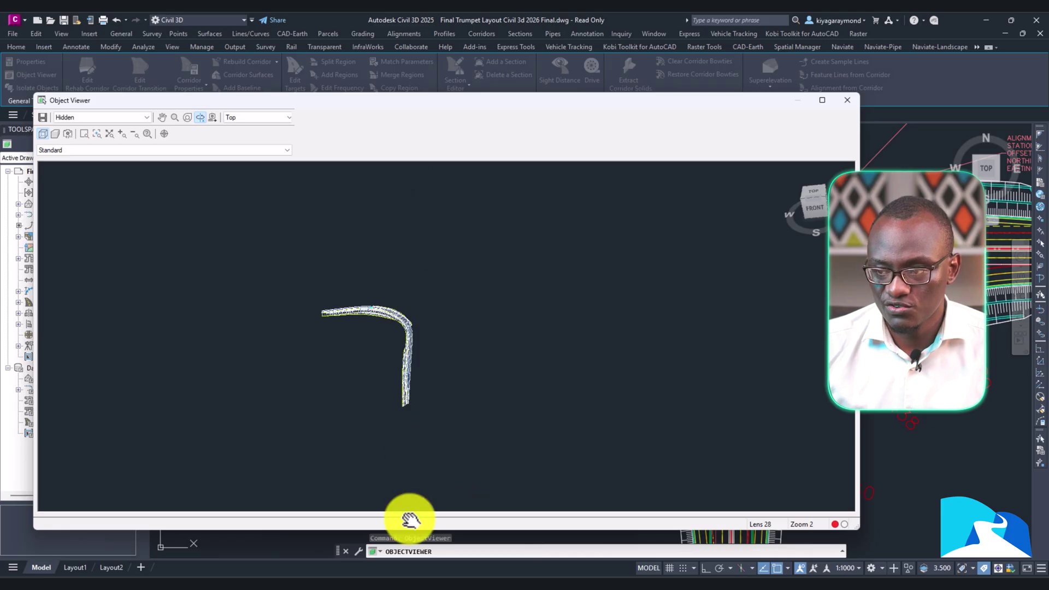
{"action": "left_click_drag", "start_coordinate": [429, 321], "coordinate": [313, 359]}
{"action": "left_click_drag", "start_coordinate": [586, 322], "coordinate": [488, 393]}
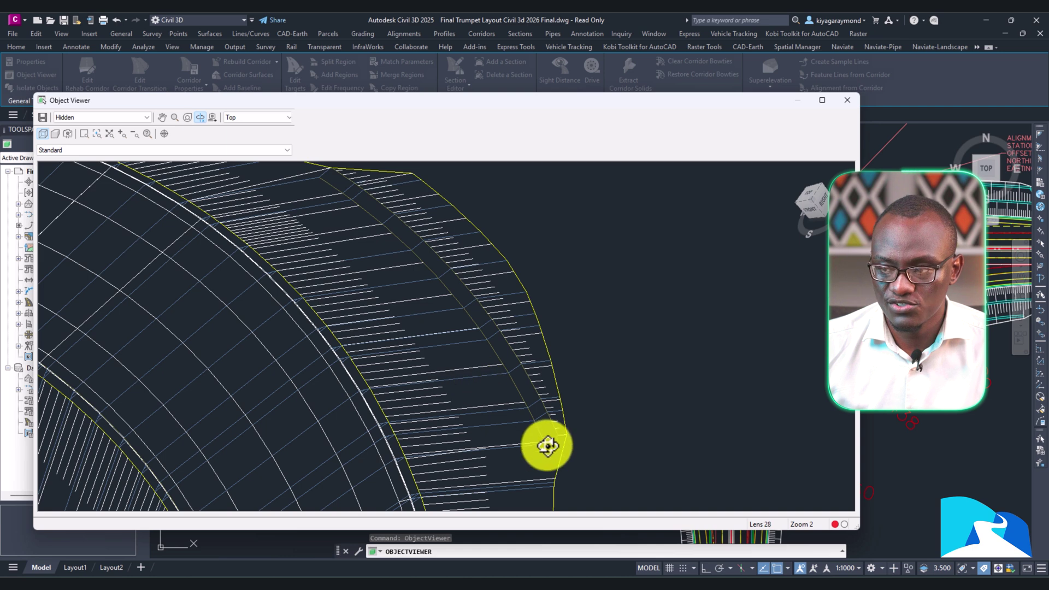
{"action": "left_click_drag", "start_coordinate": [546, 438], "coordinate": [531, 416]}
{"action": "left_click_drag", "start_coordinate": [458, 305], "coordinate": [352, 380]}
{"action": "scroll", "coordinate": [361, 366], "scroll_direction": "up", "scroll_amount": 4}
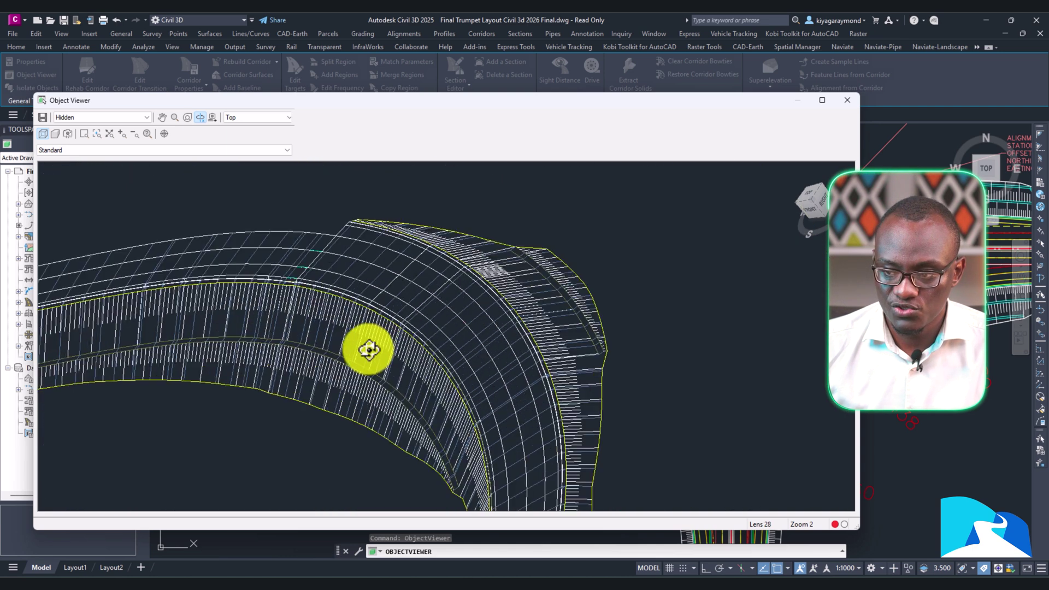
{"action": "scroll", "coordinate": [386, 375], "scroll_direction": "down", "scroll_amount": 2}
{"action": "scroll", "coordinate": [386, 374], "scroll_direction": "up", "scroll_amount": 1}
{"action": "scroll", "coordinate": [385, 375], "scroll_direction": "down", "scroll_amount": 3}
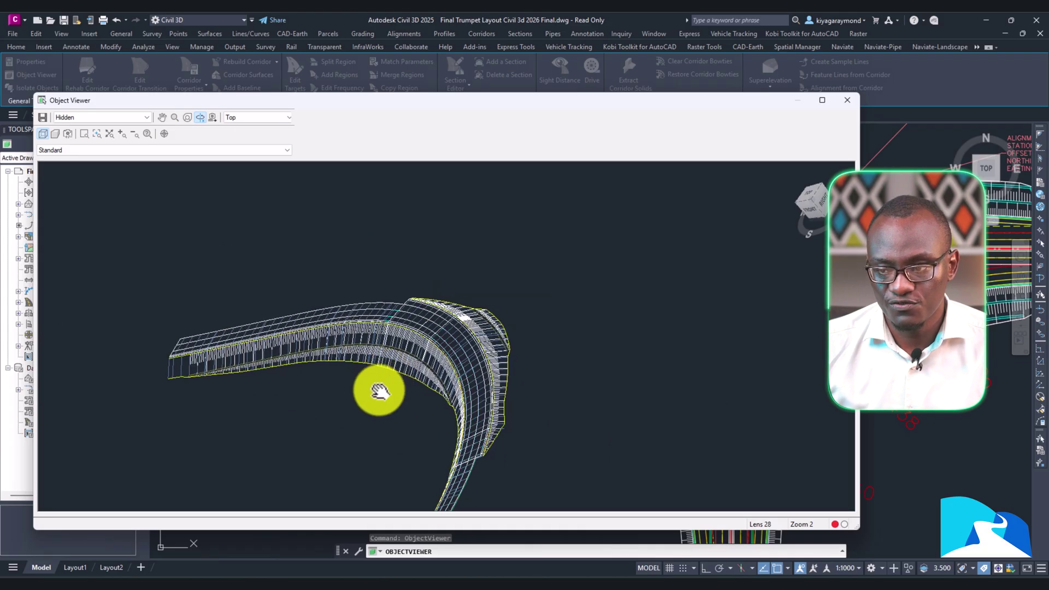
{"action": "left_click_drag", "start_coordinate": [381, 388], "coordinate": [386, 381]}
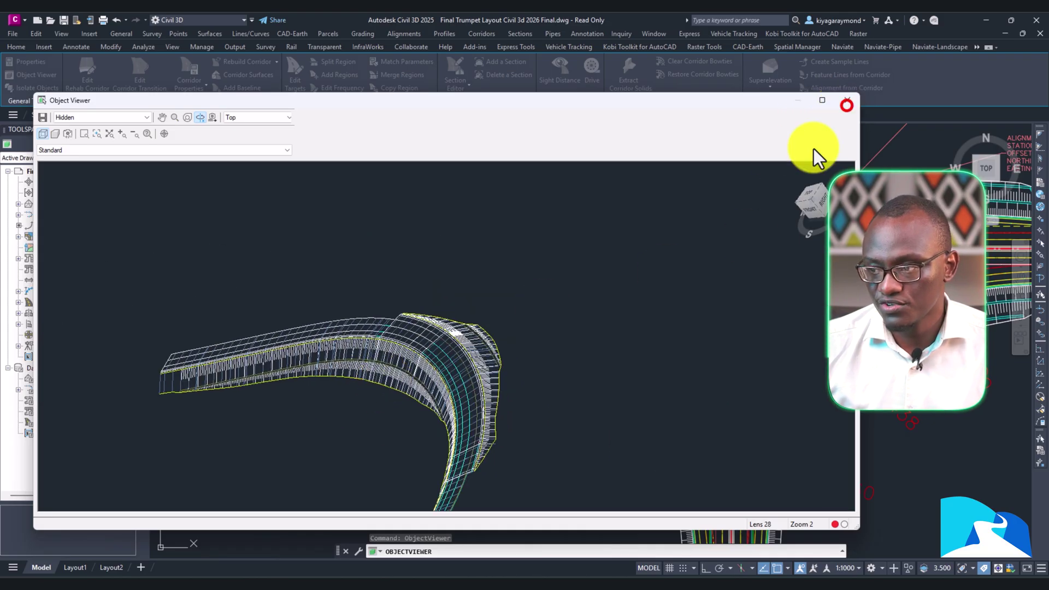
{"action": "left_click", "coordinate": [846, 104]}
- Open the bridge block at the expressway crossing in the Object Viewer
{"action": "scroll", "coordinate": [710, 292], "scroll_direction": "up", "scroll_amount": 5}
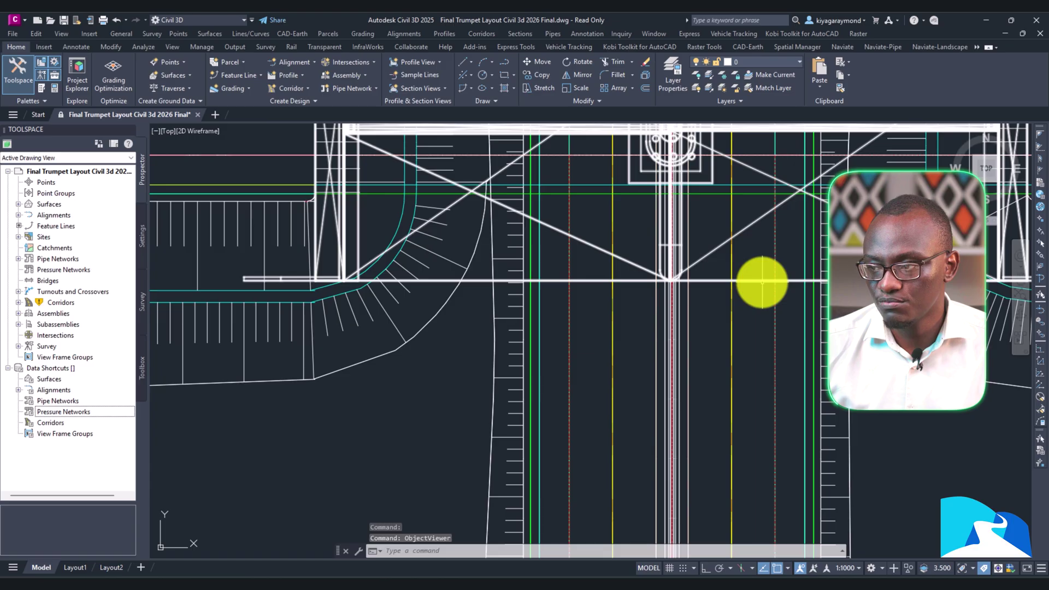
{"action": "left_click", "coordinate": [761, 283]}
{"action": "right_click", "coordinate": [758, 282]}
{"action": "left_click", "coordinate": [754, 281]}
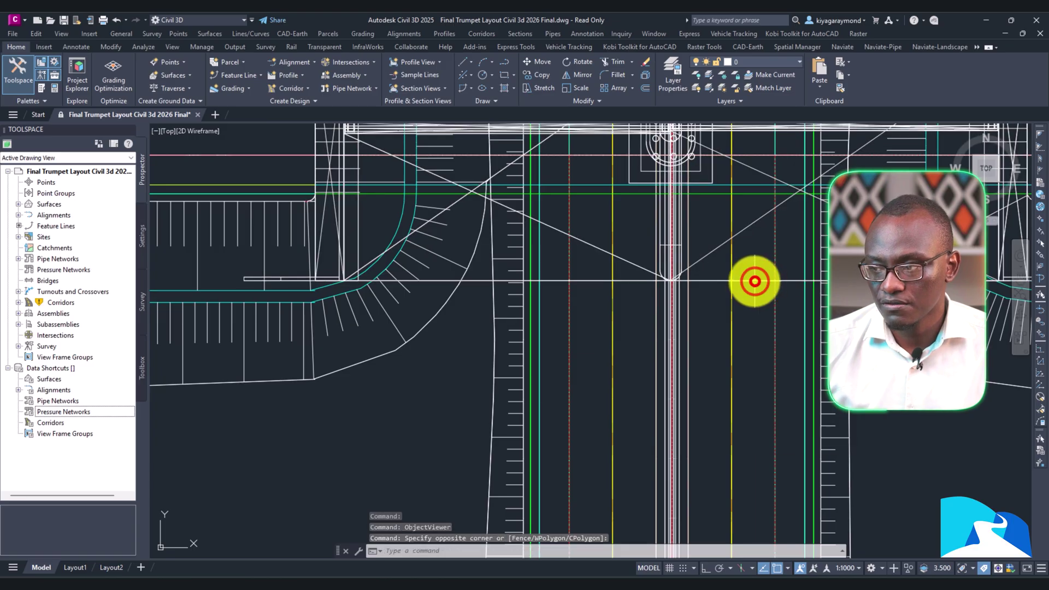
{"action": "left_click", "coordinate": [754, 281]}
{"action": "right_click", "coordinate": [753, 284]}
{"action": "left_click", "coordinate": [792, 497]}
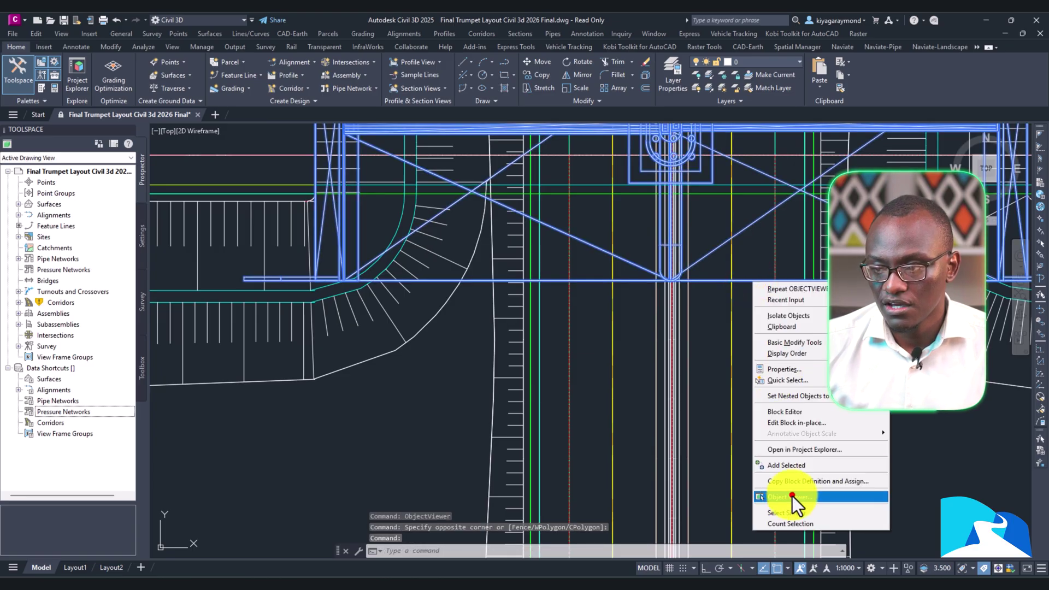
- Examine the bridge's deck, pier and piles from the front, and close the Object Viewer
{"action": "scroll", "coordinate": [417, 335], "scroll_direction": "down", "scroll_amount": 10}
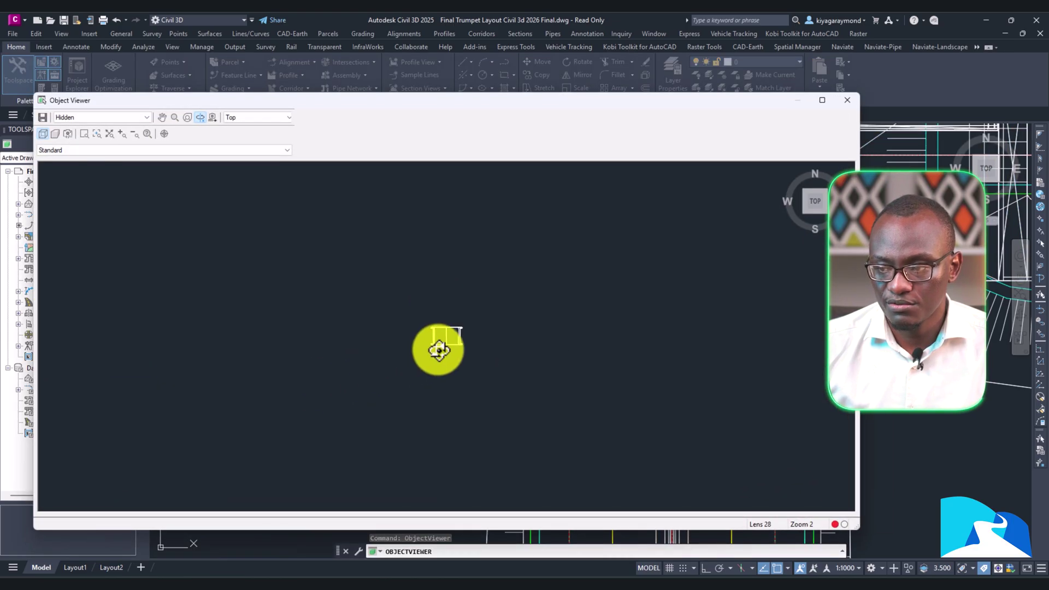
{"action": "left_click_drag", "start_coordinate": [442, 324], "coordinate": [465, 311]}
{"action": "scroll", "coordinate": [480, 322], "scroll_direction": "up", "scroll_amount": 5}
{"action": "scroll", "coordinate": [497, 336], "scroll_direction": "down", "scroll_amount": 5}
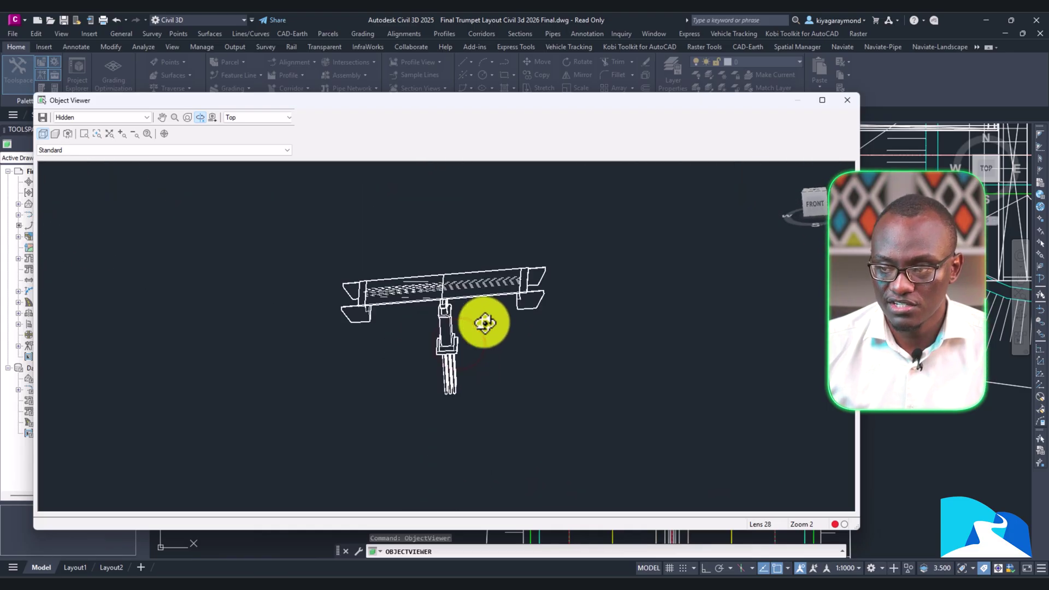
{"action": "scroll", "coordinate": [483, 323], "scroll_direction": "up", "scroll_amount": 3}
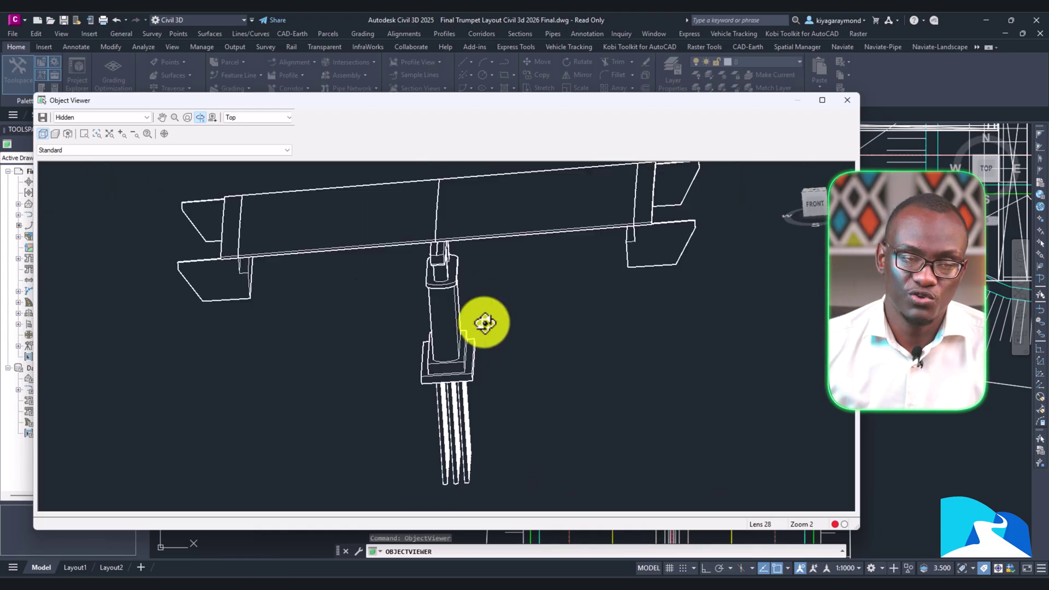
{"action": "left_click", "coordinate": [847, 99]}
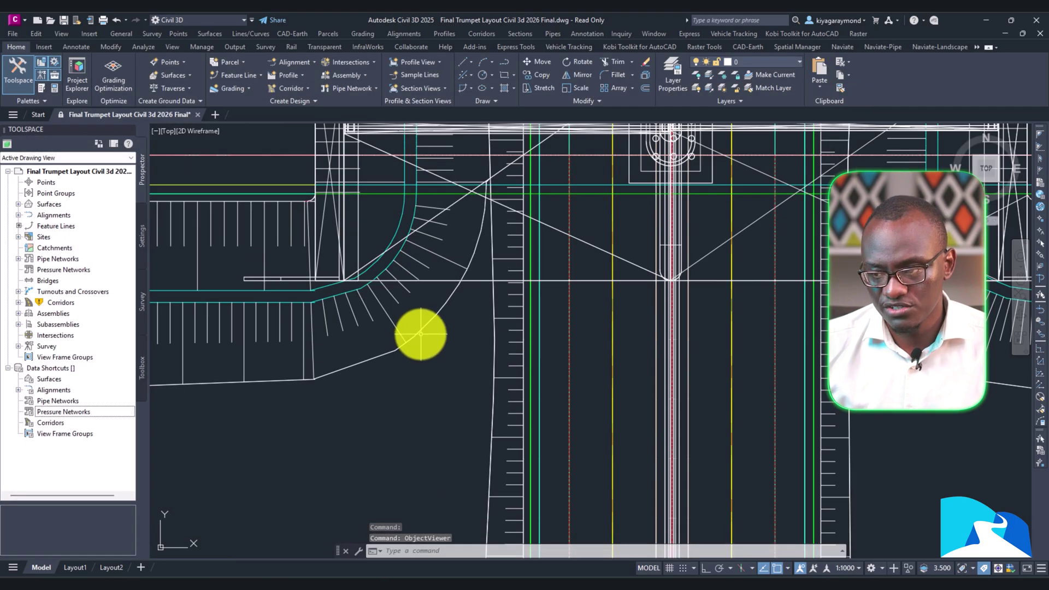
- View the corridor wrapping around the bridge abutment in the Object Viewer, and close the viewer
{"action": "left_click", "coordinate": [420, 334]}
{"action": "right_click", "coordinate": [418, 330]}
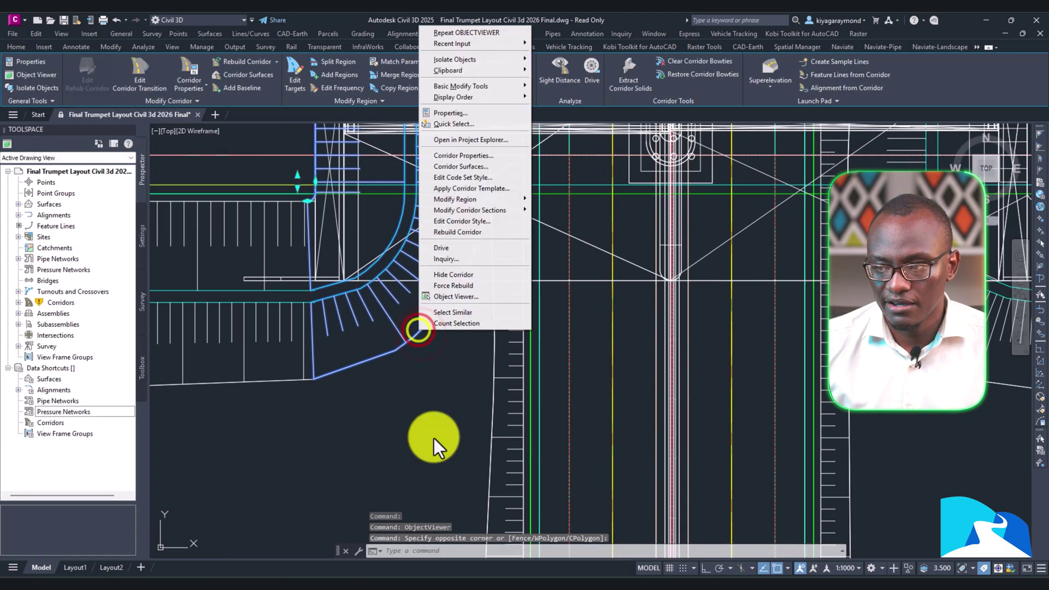
{"action": "left_click", "coordinate": [466, 296]}
{"action": "left_click_drag", "start_coordinate": [466, 388], "coordinate": [466, 395]}
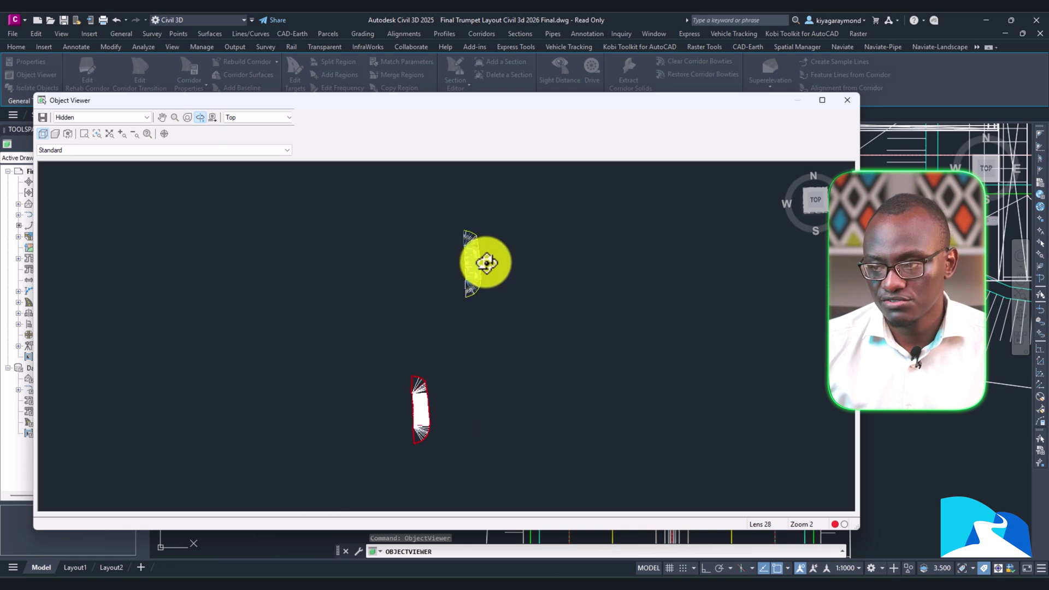
{"action": "left_click_drag", "start_coordinate": [465, 378], "coordinate": [701, 221]}
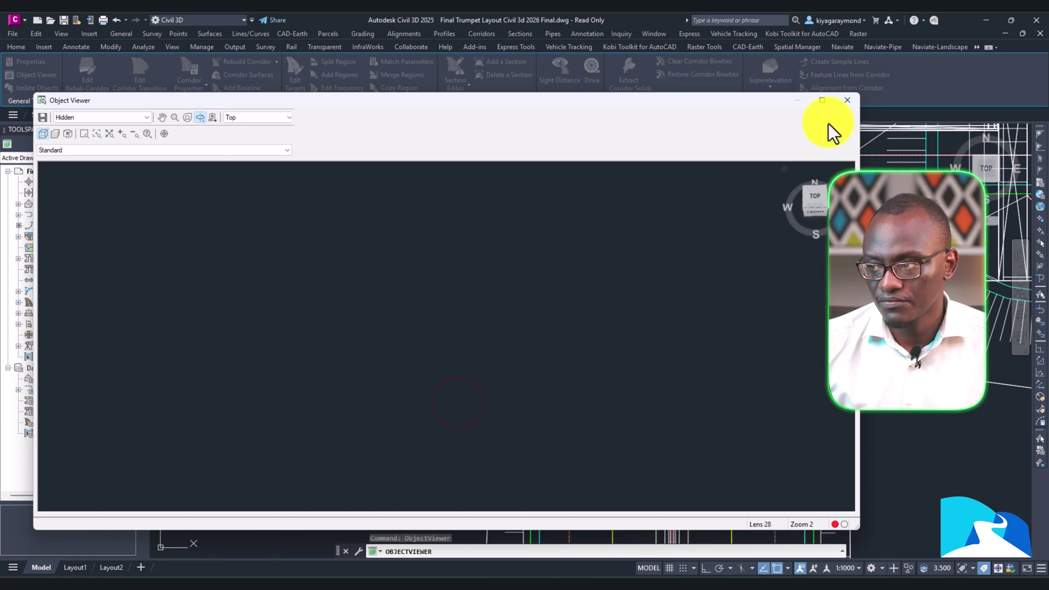
{"action": "left_click", "coordinate": [842, 102]}
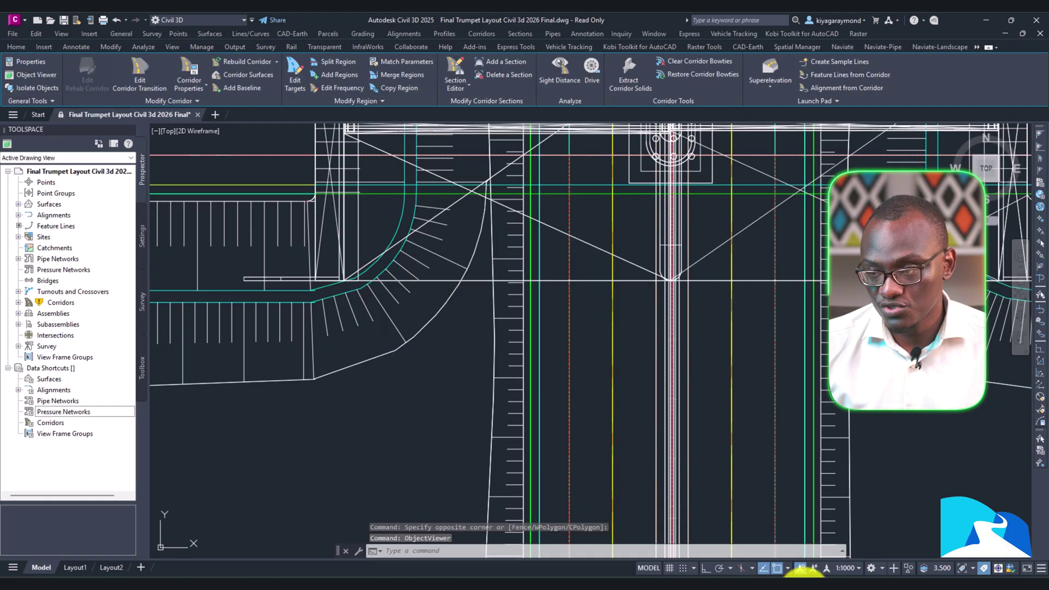
- Switch to Civil 3D 2026 and open the Ramp C corridor near station 0+500 in the Object Viewer
{"action": "left_click", "coordinate": [611, 353]}
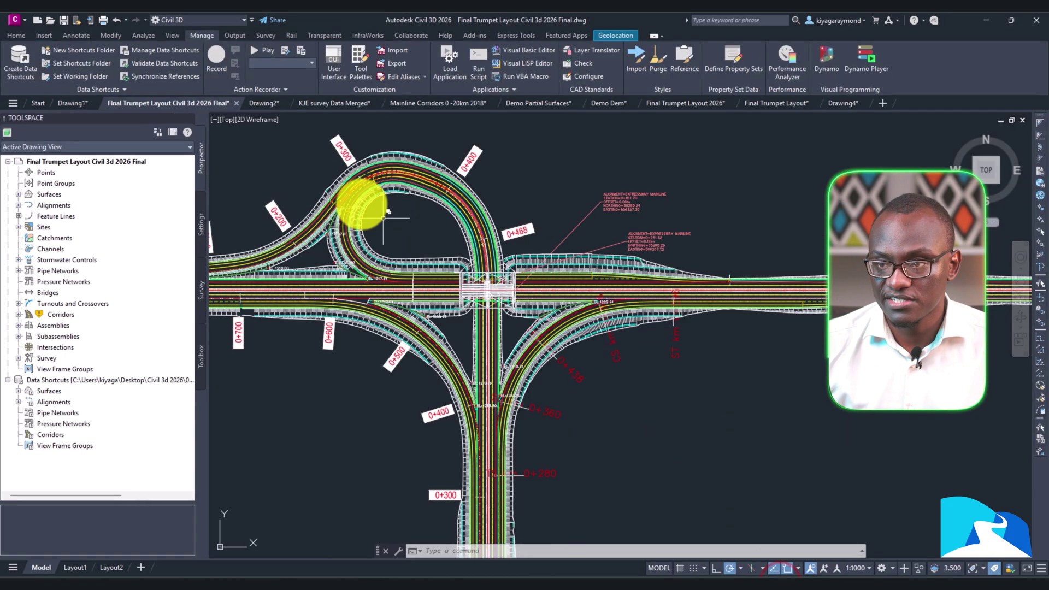
{"action": "scroll", "coordinate": [367, 180], "scroll_direction": "down", "scroll_amount": 6}
{"action": "scroll", "coordinate": [505, 360], "scroll_direction": "up", "scroll_amount": 4}
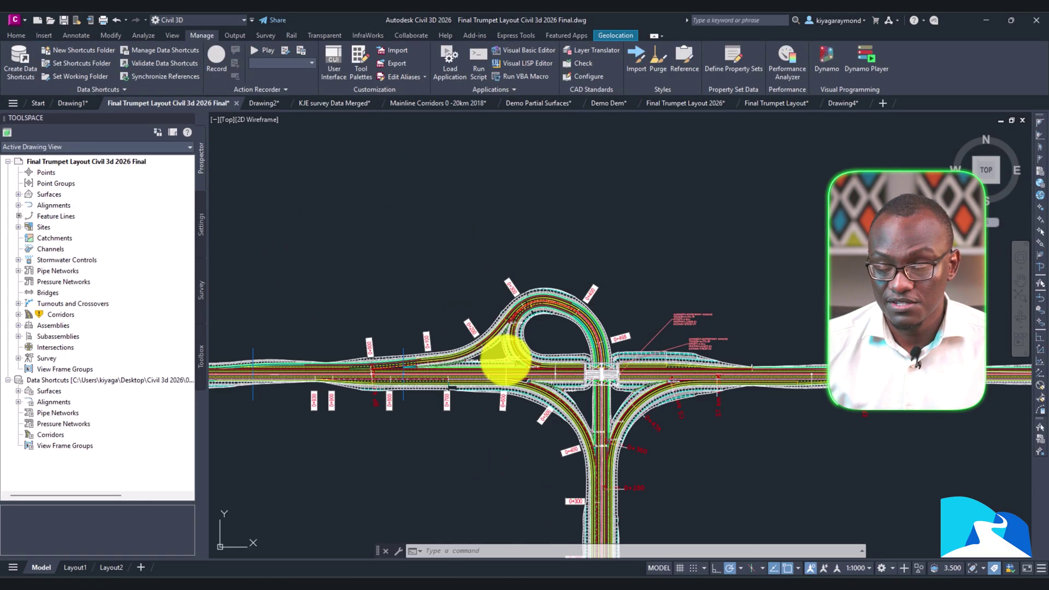
{"action": "scroll", "coordinate": [538, 407], "scroll_direction": "up", "scroll_amount": 5}
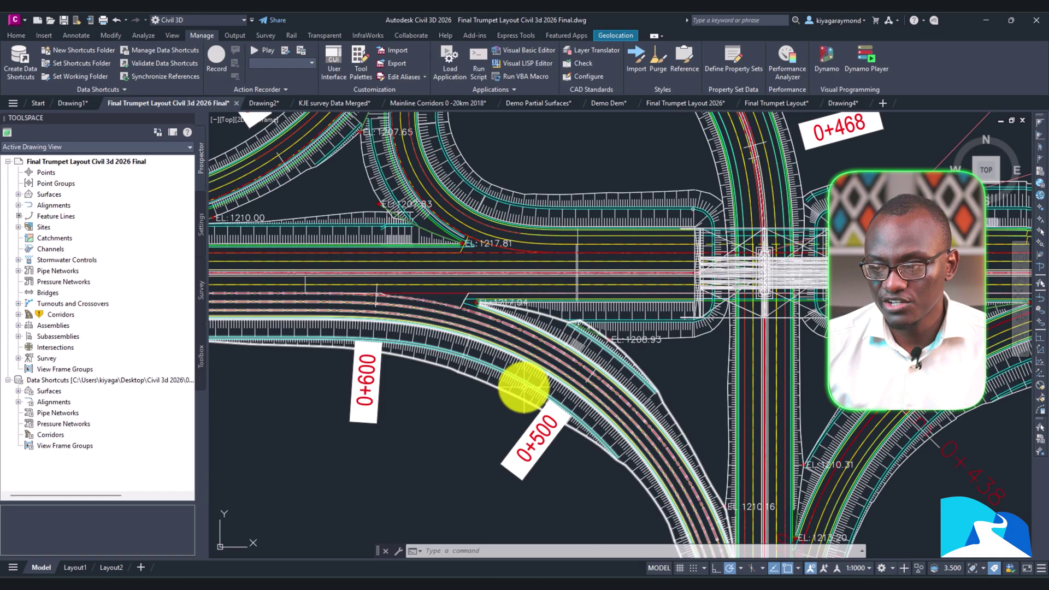
{"action": "left_click", "coordinate": [523, 387]}
{"action": "right_click", "coordinate": [526, 385]}
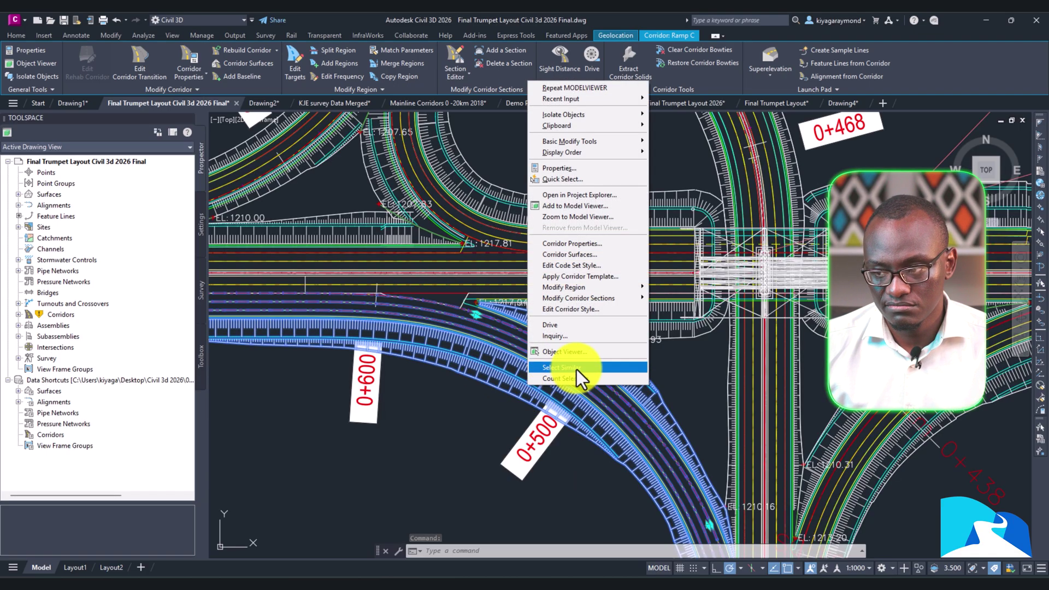
{"action": "left_click", "coordinate": [578, 351]}
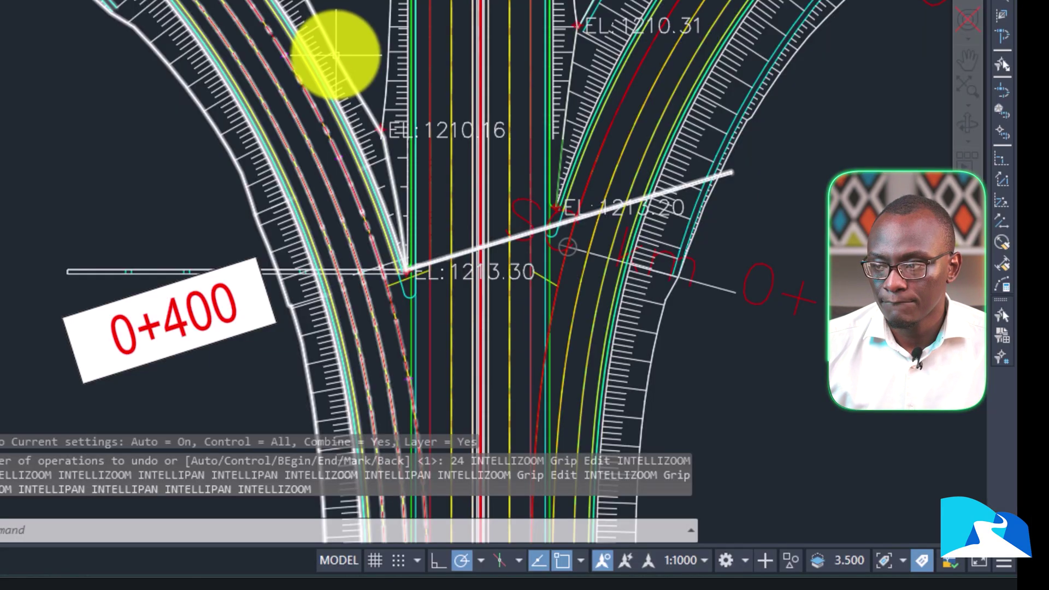
- Select the Ramp C corridor in the Final Trumpet Layout drawing and zoom to it in the Model Viewer
{"action": "middle_click_drag", "start_coordinate": [335, 52], "coordinate": [312, 77]}
{"action": "left_click", "coordinate": [287, 48]}
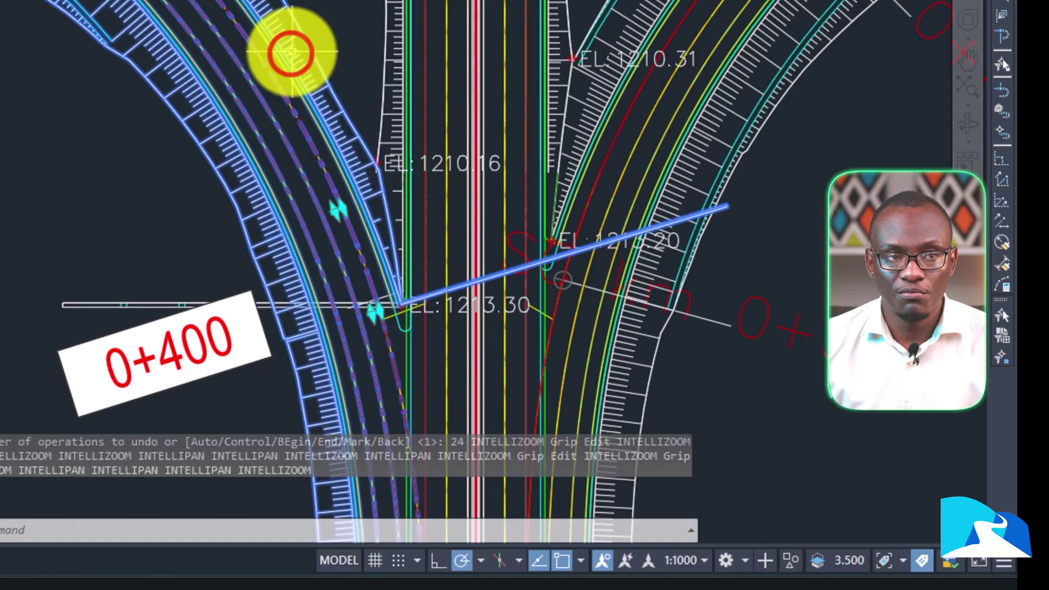
{"action": "scroll", "coordinate": [271, 66], "scroll_direction": "down", "scroll_amount": 5}
{"action": "scroll", "coordinate": [274, 109], "scroll_direction": "up", "scroll_amount": 5}
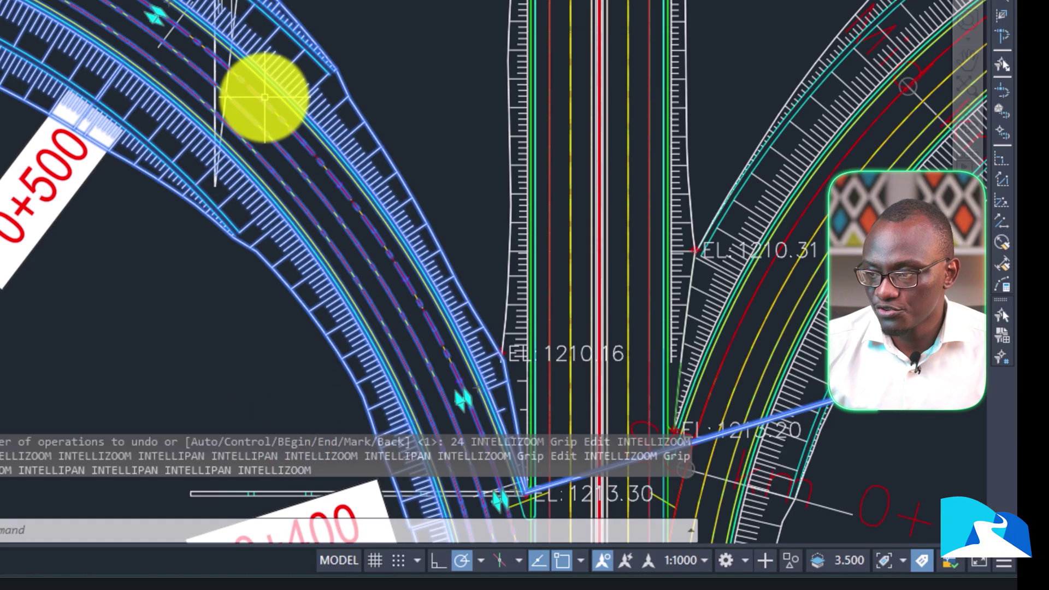
{"action": "right_click", "coordinate": [269, 87]}
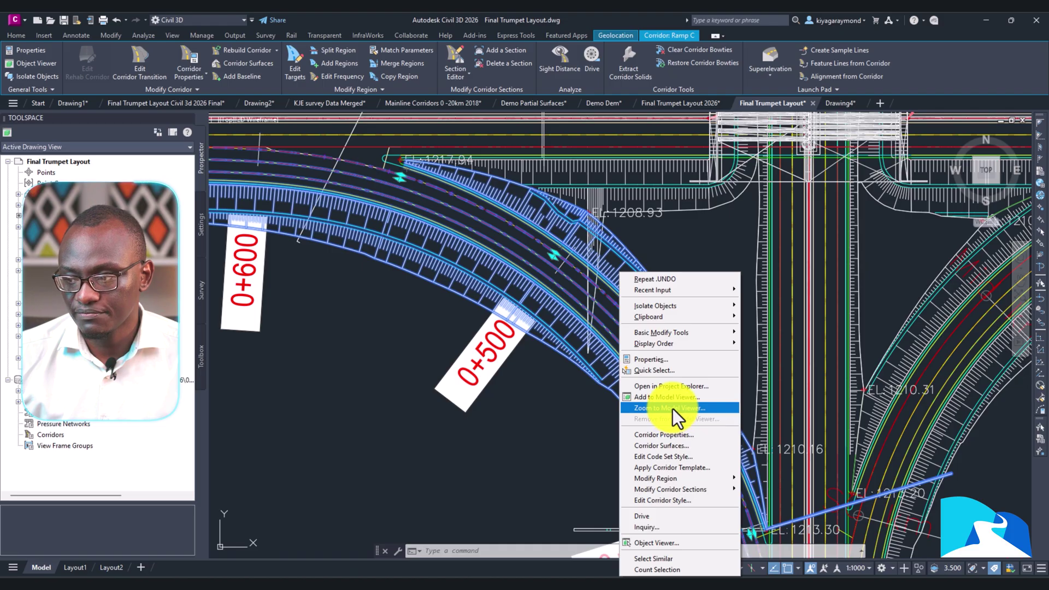
{"action": "left_click", "coordinate": [673, 409]}
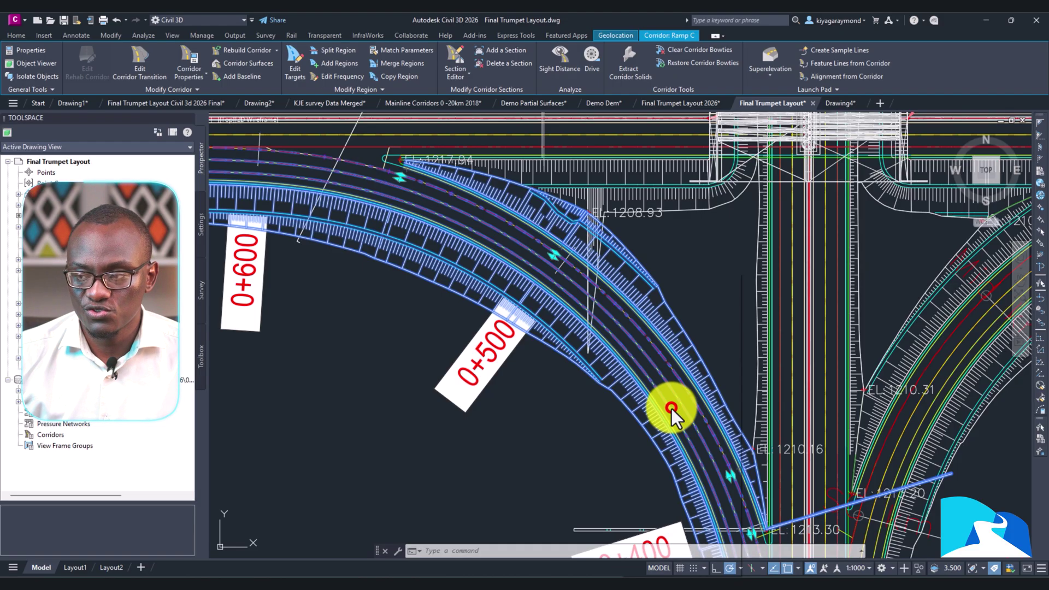
- Examine the Ramp C corridor in the Model Viewer by tilting from plan view to a raised front view
{"action": "scroll", "coordinate": [624, 352], "scroll_direction": "down", "scroll_amount": 2}
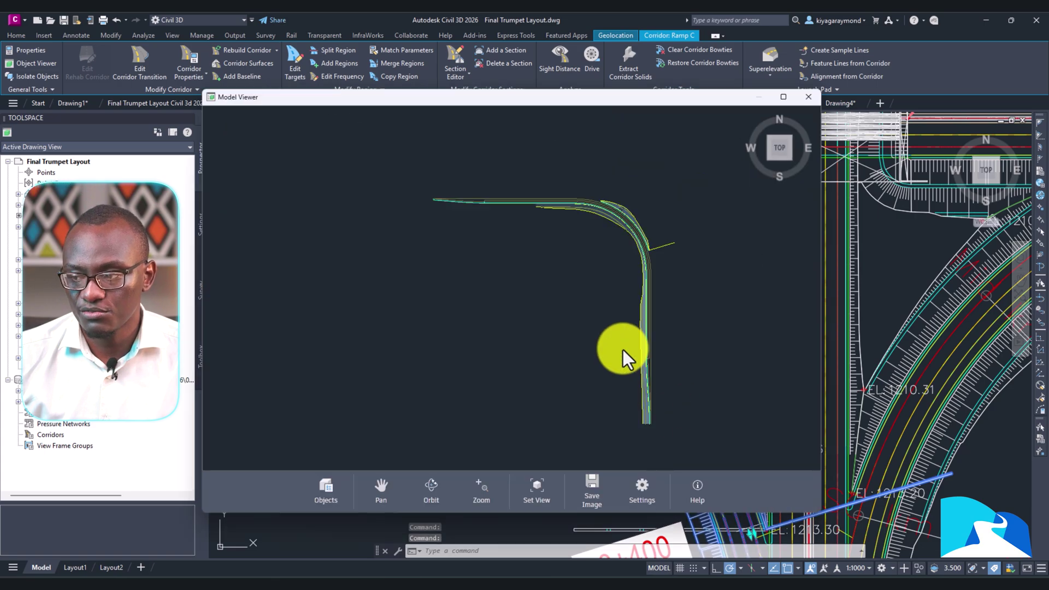
{"action": "scroll", "coordinate": [623, 350], "scroll_direction": "up", "scroll_amount": 3}
{"action": "left_click_drag", "start_coordinate": [636, 382], "coordinate": [627, 288]}
{"action": "middle_click_drag", "start_coordinate": [627, 288], "coordinate": [668, 296], "text": "shift"}
{"action": "left_click_drag", "start_coordinate": [668, 297], "coordinate": [709, 241]}
{"action": "scroll", "coordinate": [709, 241], "scroll_direction": "up", "scroll_amount": 4}
{"action": "scroll", "coordinate": [675, 244], "scroll_direction": "down", "scroll_amount": 2}
{"action": "middle_click_drag", "start_coordinate": [675, 244], "coordinate": [532, 322]}
{"action": "scroll", "coordinate": [545, 295], "scroll_direction": "down", "scroll_amount": 2}
{"action": "scroll", "coordinate": [490, 243], "scroll_direction": "up", "scroll_amount": 4}
{"action": "mouse_move", "coordinate": [519, 377]}
{"action": "left_mouse_down"}
{"action": "mouse_move", "coordinate": [494, 388]}
{"action": "mouse_move", "coordinate": [509, 379]}
{"action": "left_mouse_up"}
{"action": "scroll", "coordinate": [510, 378], "scroll_direction": "down", "scroll_amount": 5}
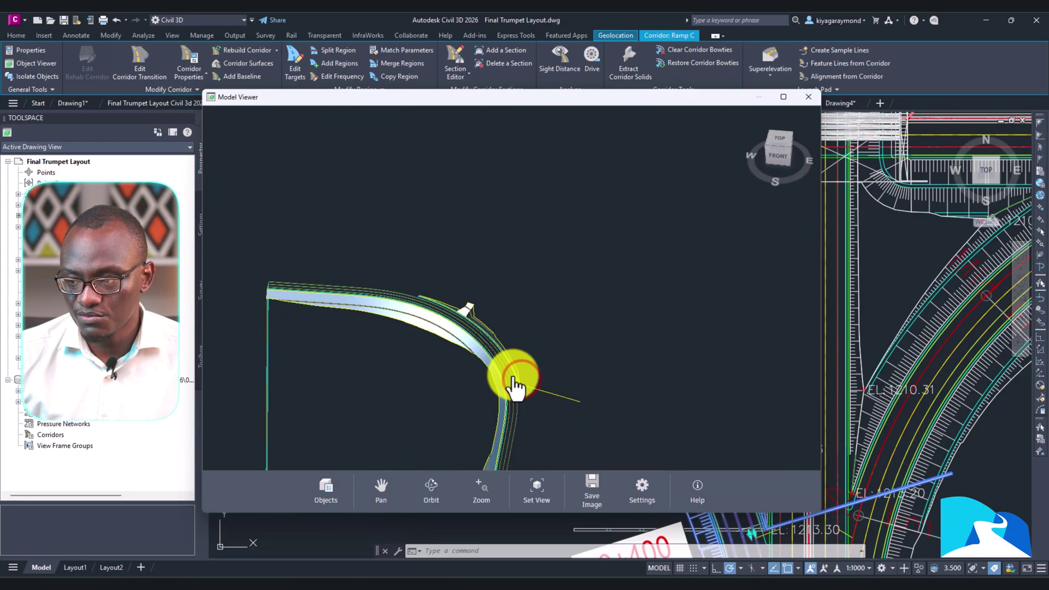
- Examine the ramp's curve and side slopes close up from the front-right corner in the Model Viewer
{"action": "scroll", "coordinate": [524, 389], "scroll_direction": "up", "scroll_amount": 2}
{"action": "scroll", "coordinate": [535, 403], "scroll_direction": "up", "scroll_amount": 2}
{"action": "middle_click_drag", "start_coordinate": [532, 401], "coordinate": [459, 436], "text": "shift"}
{"action": "scroll", "coordinate": [509, 431], "scroll_direction": "up", "scroll_amount": 8}
{"action": "scroll", "coordinate": [577, 362], "scroll_direction": "down", "scroll_amount": 9}
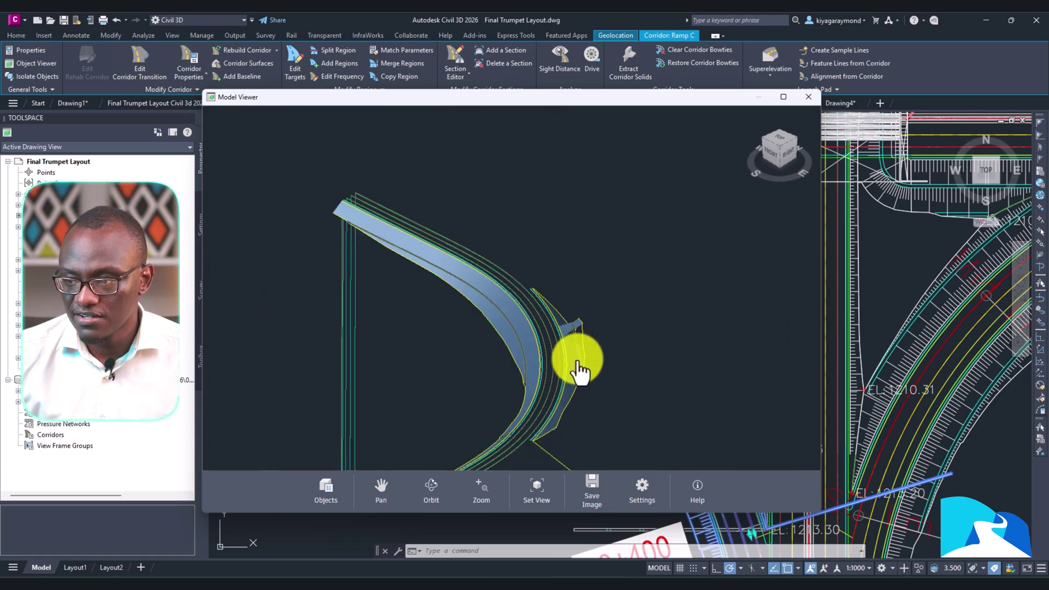
{"action": "scroll", "coordinate": [547, 367], "scroll_direction": "up", "scroll_amount": 5}
{"action": "scroll", "coordinate": [509, 339], "scroll_direction": "down", "scroll_amount": 3}
{"action": "scroll", "coordinate": [518, 315], "scroll_direction": "down", "scroll_amount": 2}
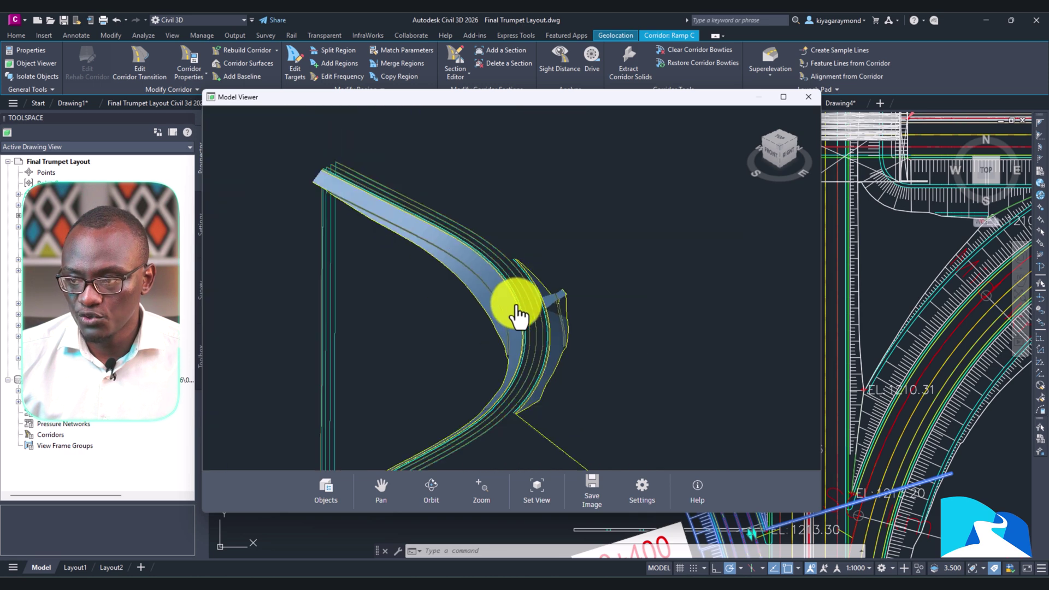
{"action": "middle_click_drag", "start_coordinate": [512, 304], "coordinate": [511, 309]}
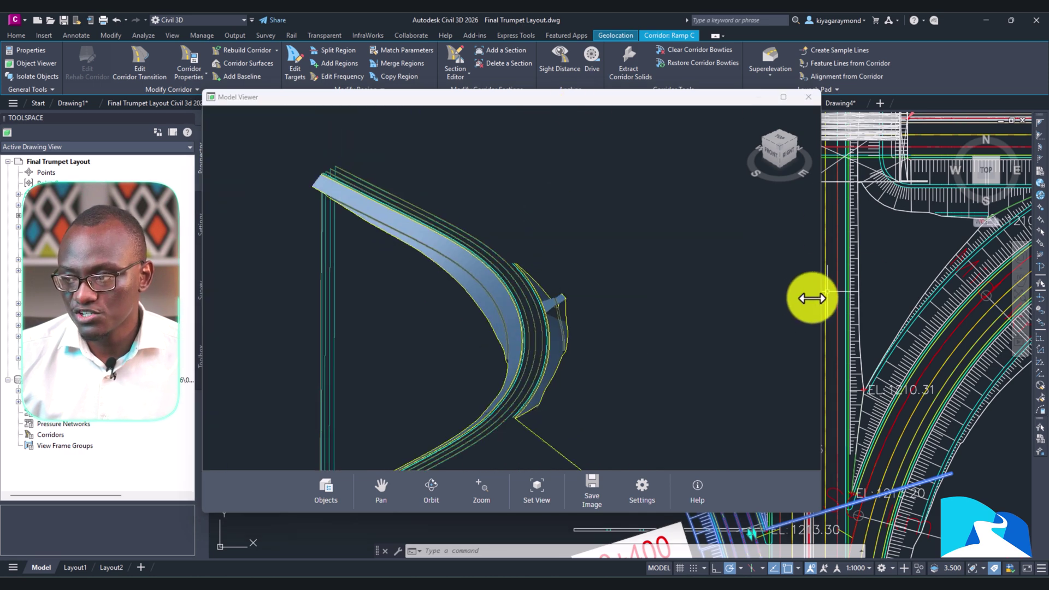
- Narrow the Model Viewer window to expose the interchange drawing beside it, and clear the corridor selection
{"action": "left_click_drag", "start_coordinate": [821, 296], "coordinate": [560, 287]}
{"action": "scroll", "coordinate": [695, 298], "scroll_direction": "down", "scroll_amount": 7}
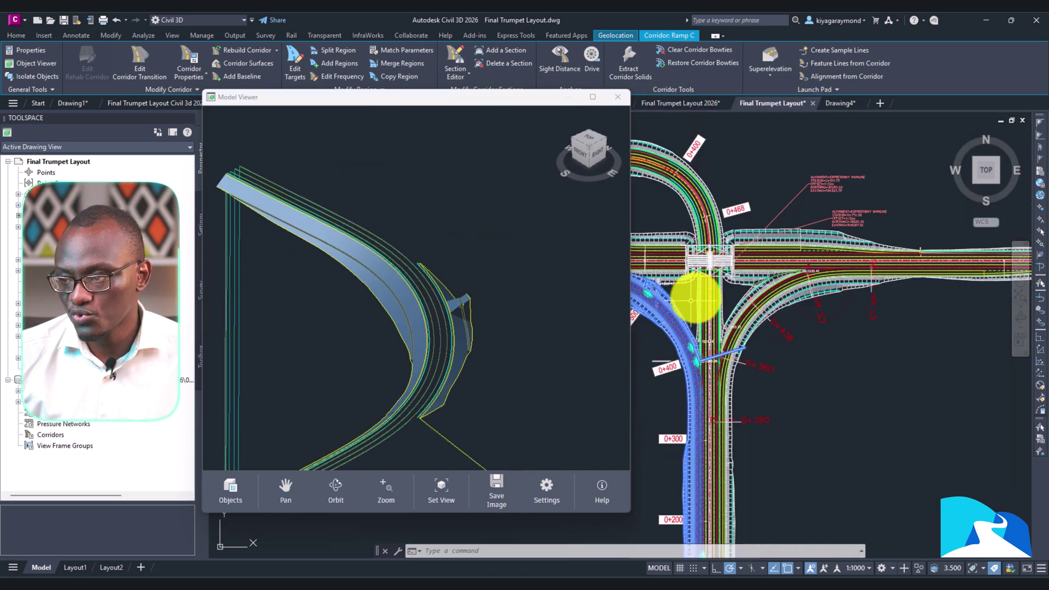
{"action": "middle_click_drag", "start_coordinate": [697, 298], "coordinate": [990, 389]}
{"action": "key", "text": "Escape"}
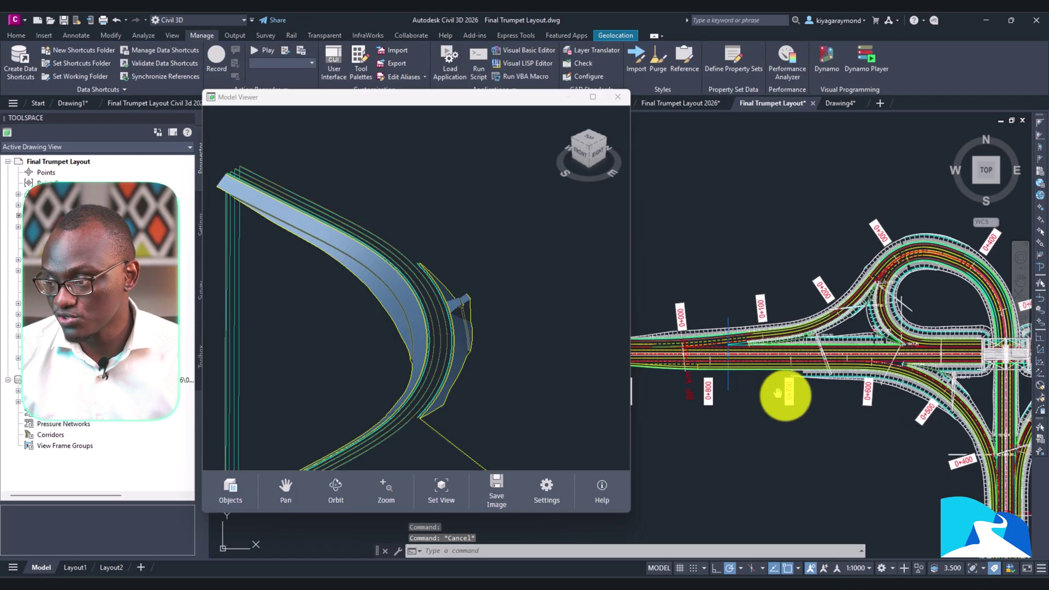
- Select the Right Edge corridor and the expressway corridor beside it, and extend the selection to all similar objects
{"action": "middle_click_drag", "start_coordinate": [726, 377], "coordinate": [825, 409]}
{"action": "middle_click_drag", "start_coordinate": [711, 394], "coordinate": [786, 383]}
{"action": "left_click", "coordinate": [725, 386]}
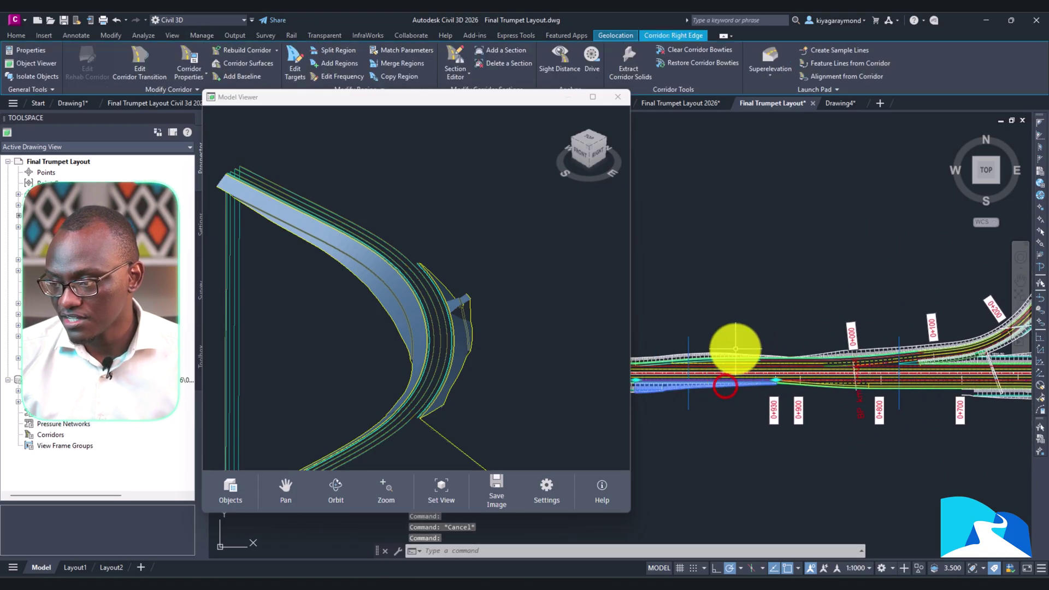
{"action": "left_click", "coordinate": [737, 356]}
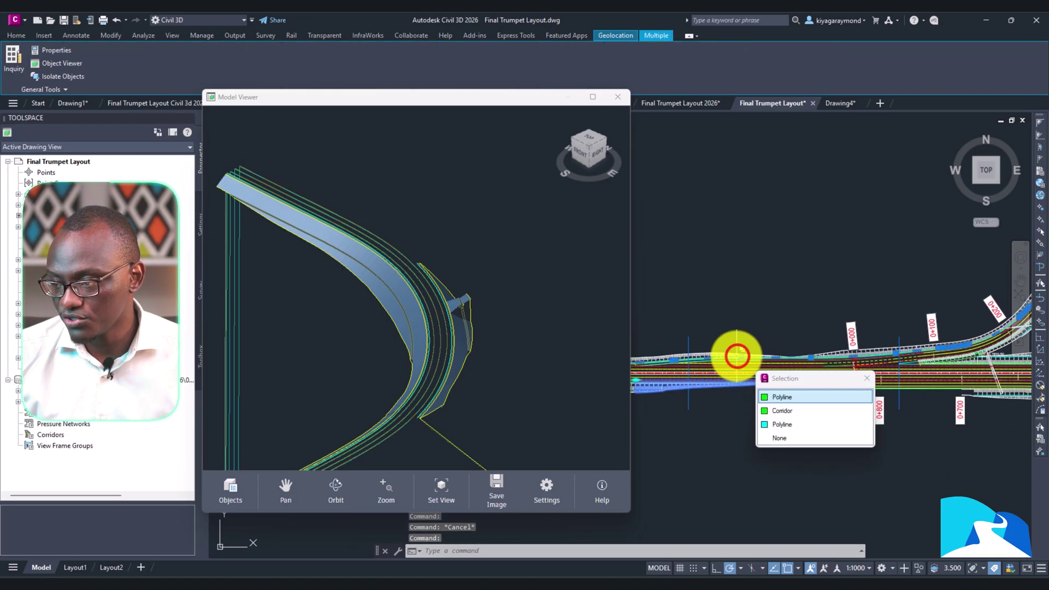
{"action": "left_click", "coordinate": [790, 410]}
{"action": "middle_click_drag", "start_coordinate": [803, 363], "coordinate": [768, 349]}
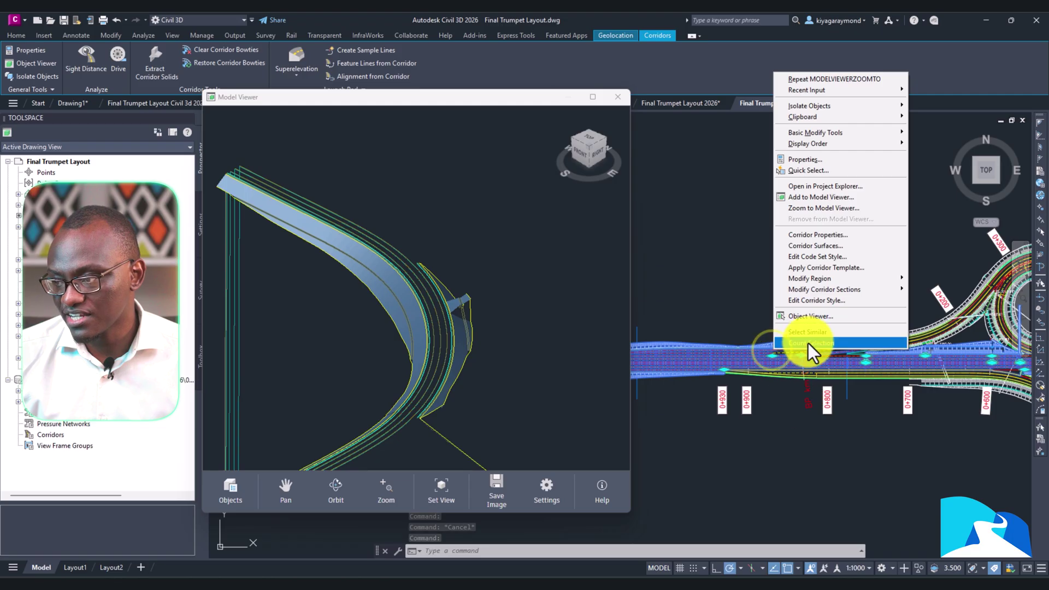
{"action": "left_click", "coordinate": [809, 332]}
- Add all the selected corridors to the Model Viewer, and close the viewer after viewing the interchange
{"action": "scroll", "coordinate": [914, 347], "scroll_direction": "down", "scroll_amount": 5}
{"action": "scroll", "coordinate": [873, 328], "scroll_direction": "up", "scroll_amount": 6}
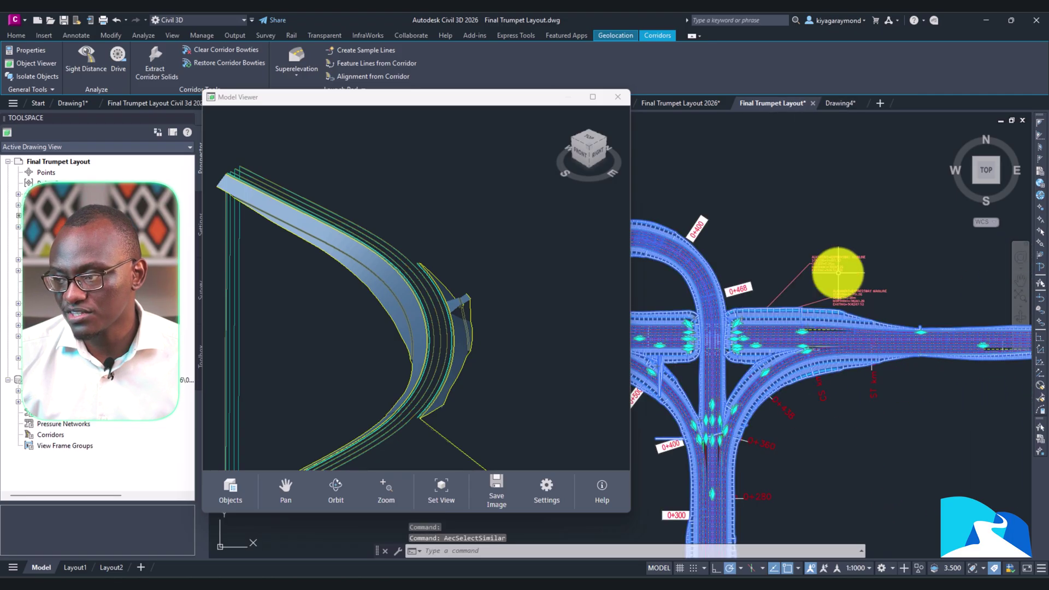
{"action": "right_click", "coordinate": [838, 273]}
{"action": "left_click", "coordinate": [870, 400]}
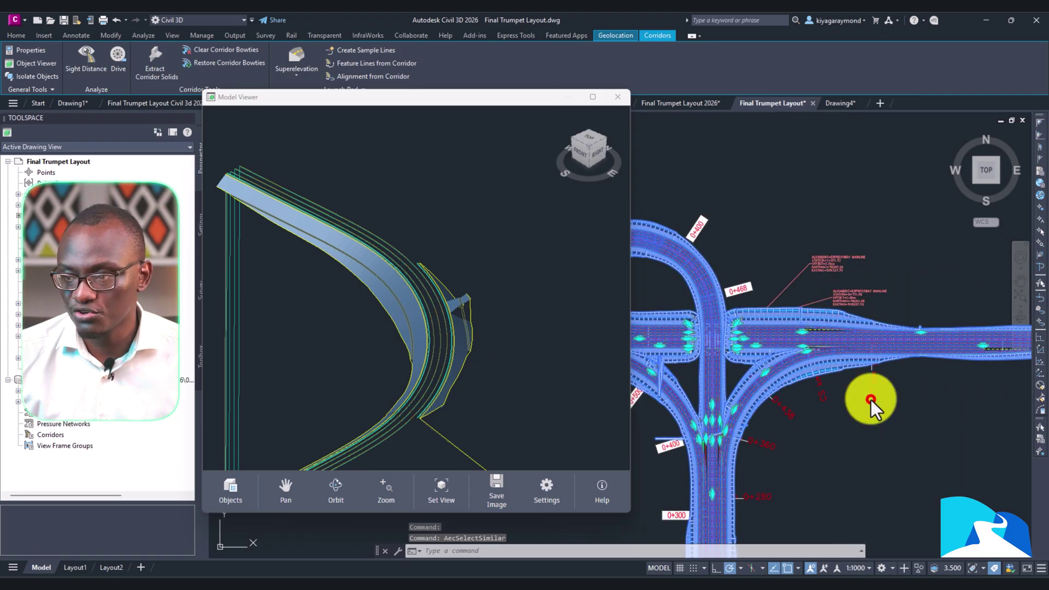
{"action": "scroll", "coordinate": [487, 295], "scroll_direction": "down", "scroll_amount": 3}
{"action": "scroll", "coordinate": [486, 302], "scroll_direction": "up", "scroll_amount": 4}
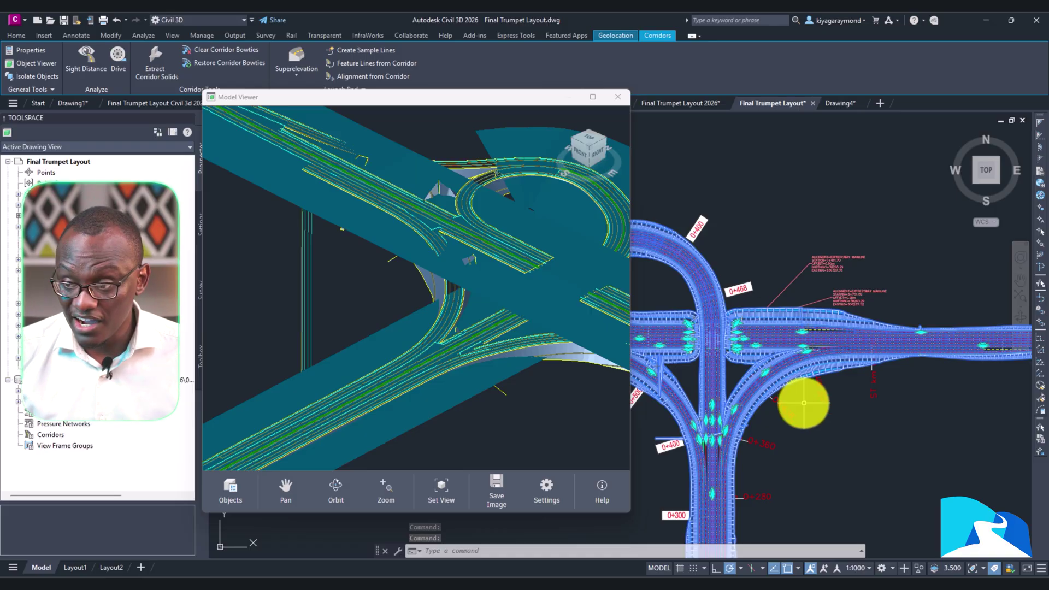
{"action": "key", "text": "Escape"}
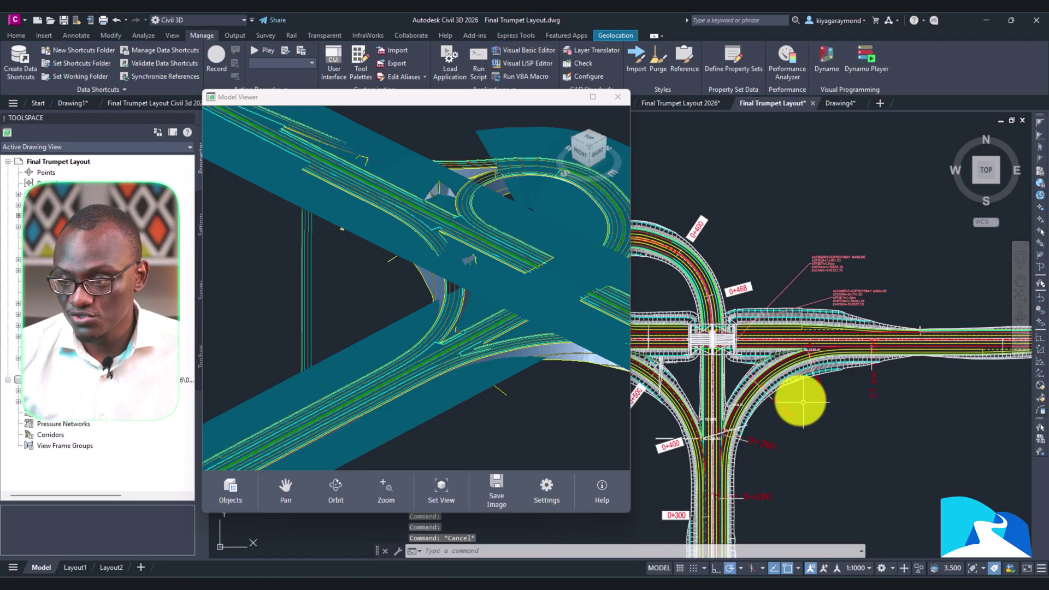
{"action": "left_click", "coordinate": [617, 96]}
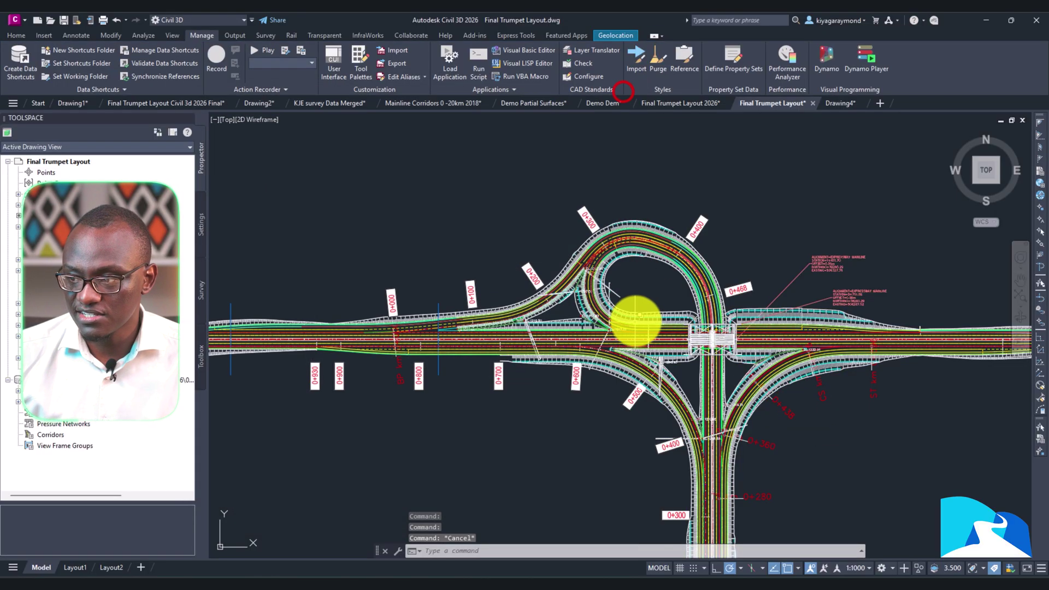
- Select the Minor Expressway loop corridor, the ramp beside station 0+200, the inner loop ramp and the southeast ramp
{"action": "scroll", "coordinate": [655, 252], "scroll_direction": "up", "scroll_amount": 5}
{"action": "left_click", "coordinate": [651, 271]}
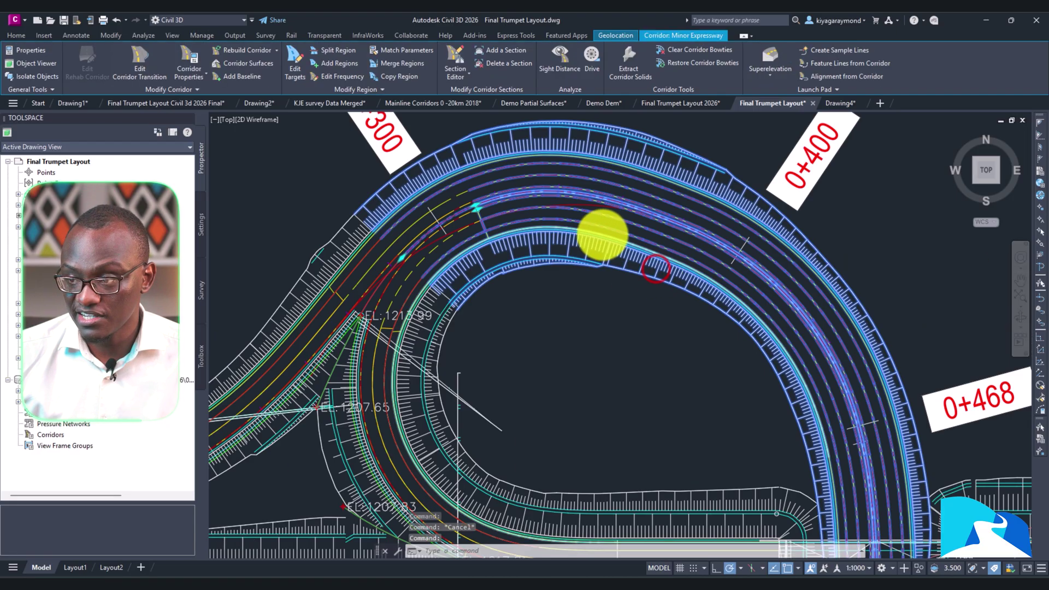
{"action": "scroll", "coordinate": [601, 234], "scroll_direction": "down", "scroll_amount": 4}
{"action": "scroll", "coordinate": [497, 270], "scroll_direction": "up", "scroll_amount": 2}
{"action": "left_click", "coordinate": [480, 241]}
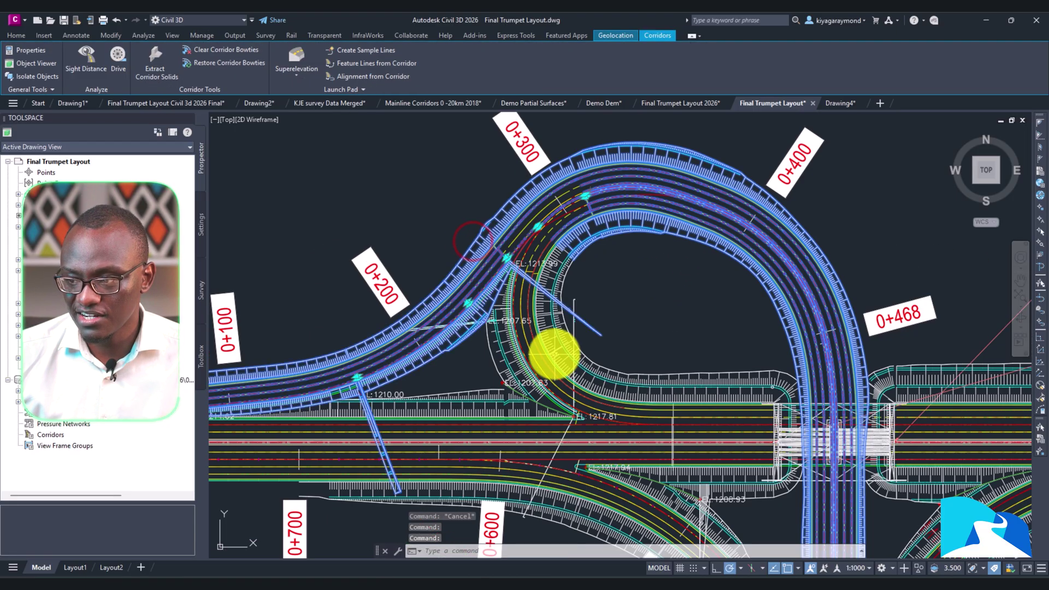
{"action": "left_click", "coordinate": [554, 352]}
{"action": "scroll", "coordinate": [581, 340], "scroll_direction": "down", "scroll_amount": 5}
{"action": "scroll", "coordinate": [707, 440], "scroll_direction": "up", "scroll_amount": 2}
{"action": "left_click", "coordinate": [712, 403]}
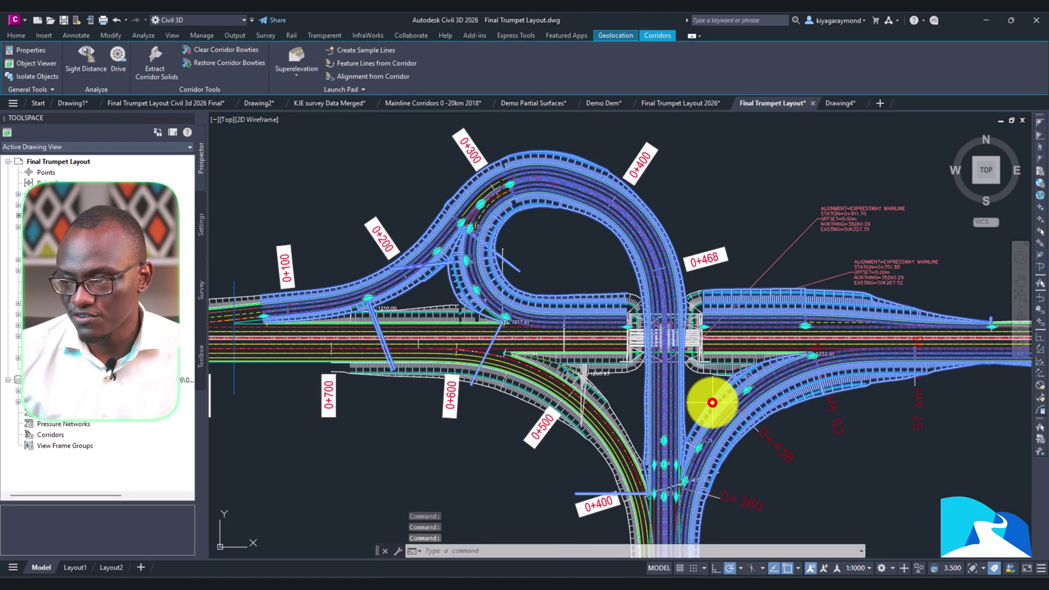
- Add the corridors wrapping around the bridge's southern abutment corners to the selection
{"action": "scroll", "coordinate": [708, 370], "scroll_direction": "up", "scroll_amount": 3}
{"action": "scroll", "coordinate": [707, 369], "scroll_direction": "up", "scroll_amount": 2}
{"action": "left_click", "coordinate": [711, 363]}
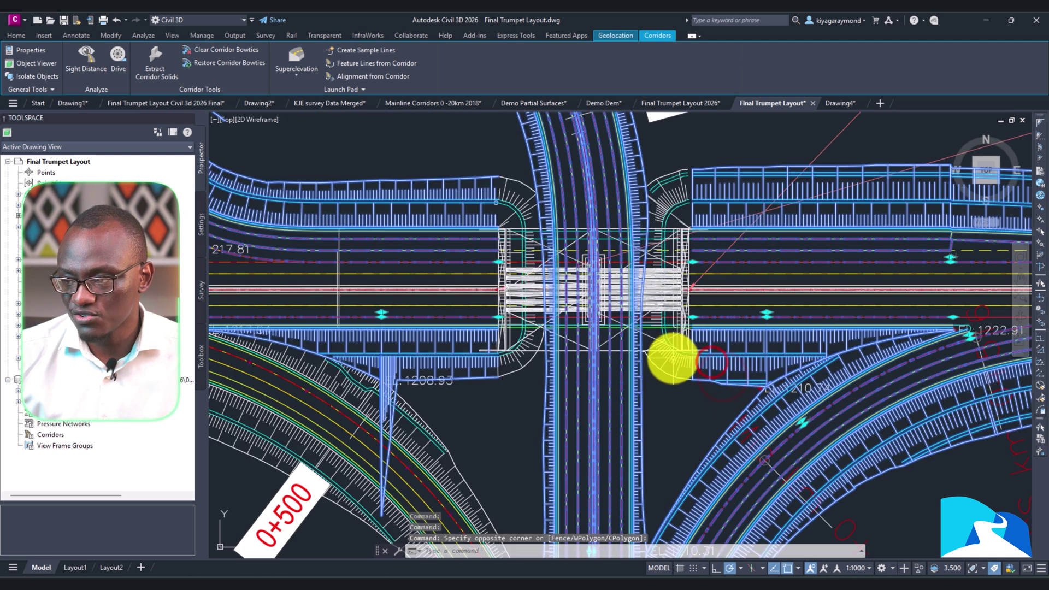
{"action": "left_click", "coordinate": [672, 358]}
{"action": "left_click", "coordinate": [533, 361]}
- Add the southwest ramp corridor and the expressway mainline corridor at its western end to the selection
{"action": "scroll", "coordinate": [535, 362], "scroll_direction": "down", "scroll_amount": 3}
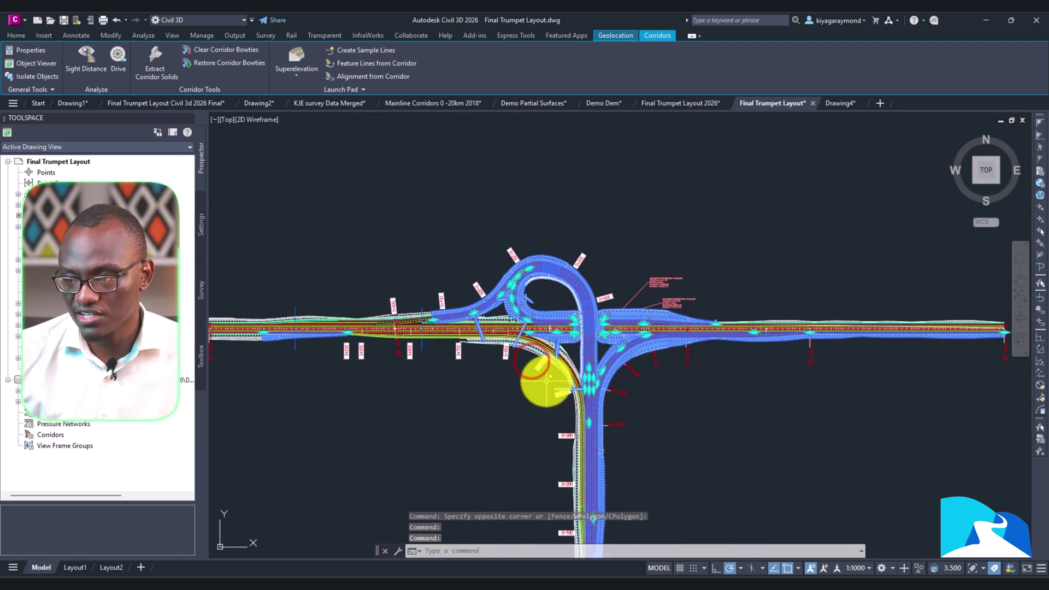
{"action": "scroll", "coordinate": [573, 364], "scroll_direction": "up", "scroll_amount": 2}
{"action": "left_click", "coordinate": [584, 357]}
{"action": "scroll", "coordinate": [527, 371], "scroll_direction": "down", "scroll_amount": 3}
{"action": "middle_click_drag", "start_coordinate": [527, 371], "coordinate": [580, 382]}
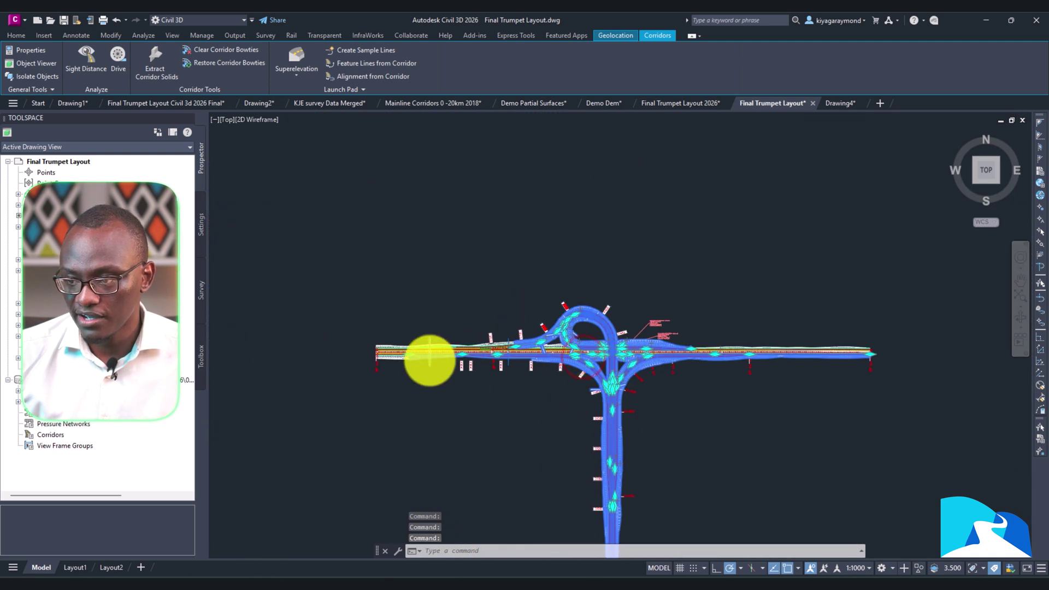
{"action": "scroll", "coordinate": [428, 359], "scroll_direction": "up", "scroll_amount": 2}
{"action": "left_click", "coordinate": [363, 356]}
{"action": "scroll", "coordinate": [655, 344], "scroll_direction": "down", "scroll_amount": 2}
- Add the bridge block at the expressway crossing to the selected corridors
{"action": "middle_click_drag", "start_coordinate": [663, 344], "coordinate": [642, 348]}
{"action": "middle_click_drag", "start_coordinate": [838, 349], "coordinate": [633, 355]}
{"action": "middle_click_drag", "start_coordinate": [753, 406], "coordinate": [846, 305]}
{"action": "middle_click_drag", "start_coordinate": [687, 460], "coordinate": [670, 488]}
{"action": "scroll", "coordinate": [674, 274], "scroll_direction": "up", "scroll_amount": 4}
{"action": "middle_click_drag", "start_coordinate": [653, 286], "coordinate": [730, 380]}
{"action": "scroll", "coordinate": [691, 307], "scroll_direction": "up", "scroll_amount": 2}
{"action": "scroll", "coordinate": [691, 307], "scroll_direction": "up", "scroll_amount": 4}
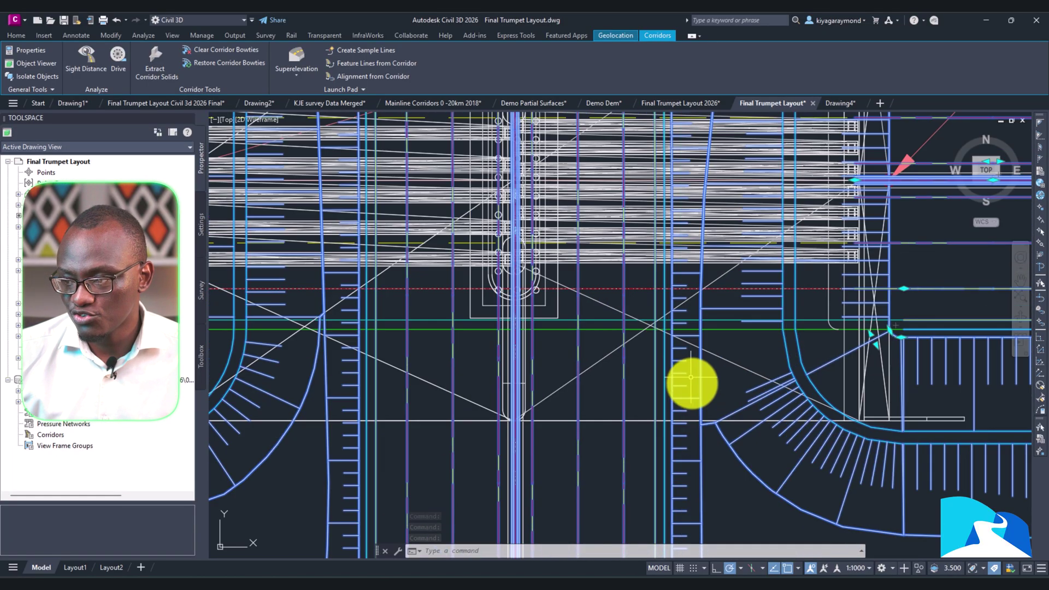
{"action": "left_click", "coordinate": [604, 419]}
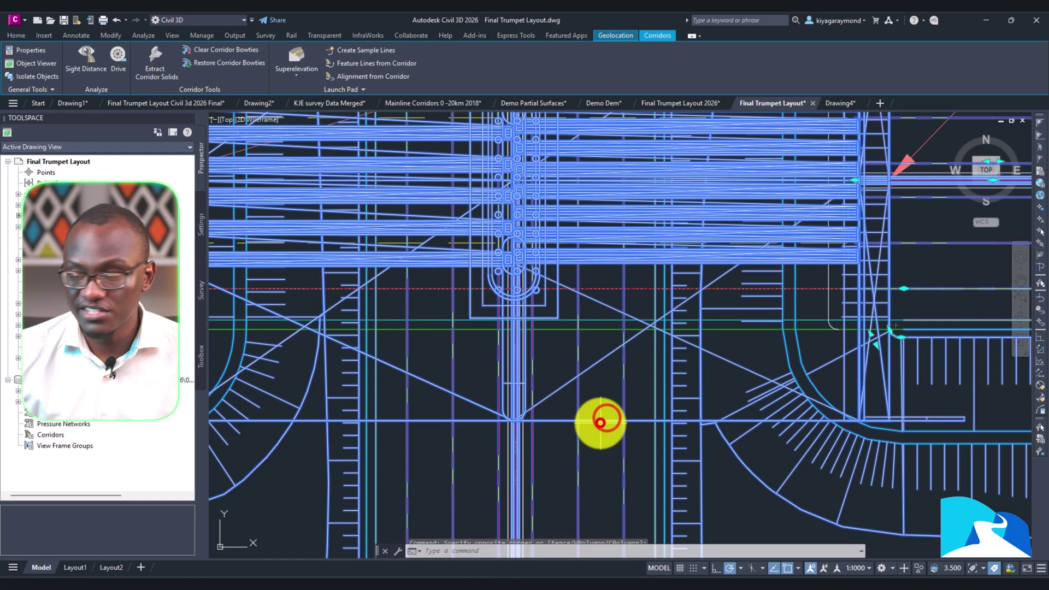
- Bring the selected corridors and bridge block into the Model Viewer
{"action": "scroll", "coordinate": [602, 414], "scroll_direction": "down", "scroll_amount": 3}
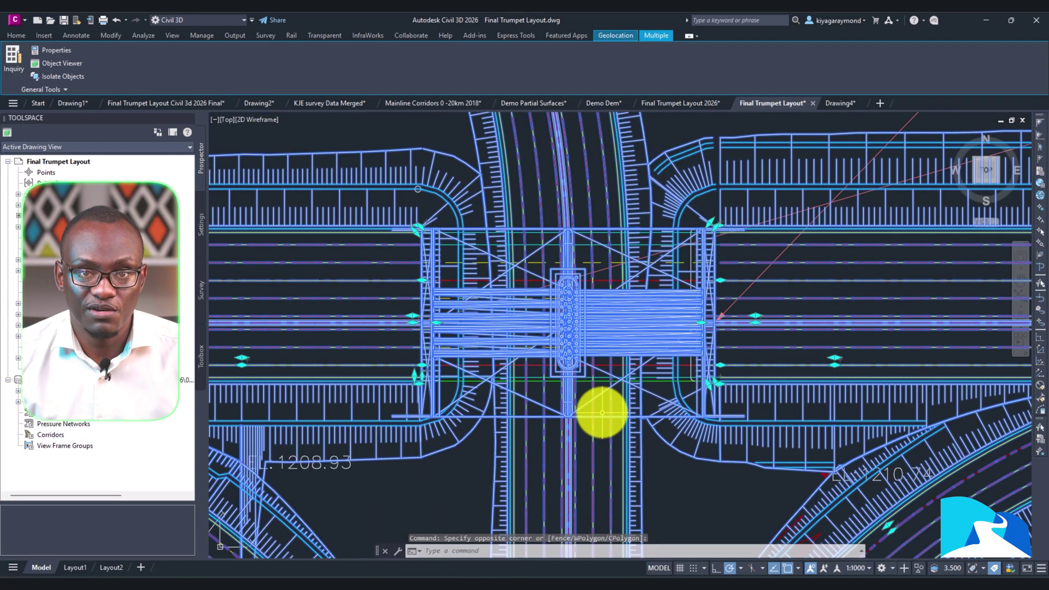
{"action": "scroll", "coordinate": [605, 405], "scroll_direction": "down", "scroll_amount": 4}
{"action": "scroll", "coordinate": [606, 403], "scroll_direction": "up", "scroll_amount": 1}
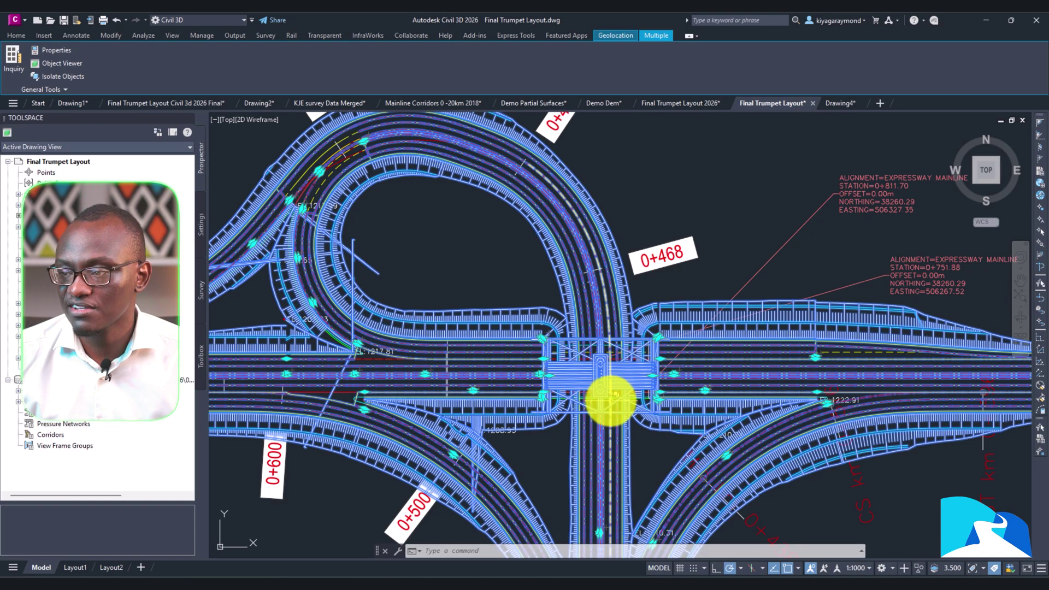
{"action": "scroll", "coordinate": [612, 382], "scroll_direction": "up", "scroll_amount": 4}
{"action": "right_click", "coordinate": [614, 326]}
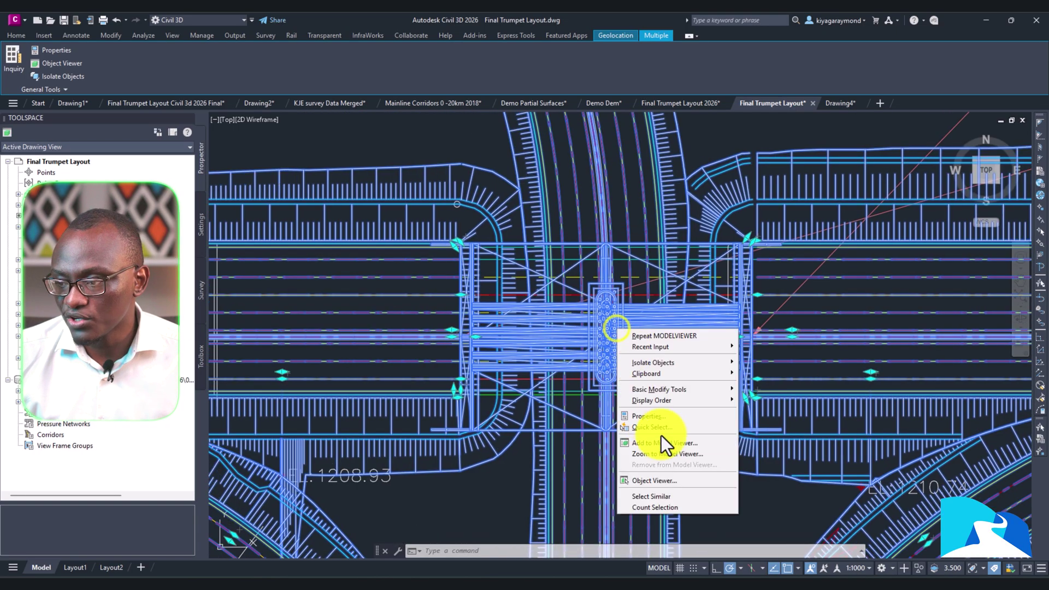
{"action": "left_click", "coordinate": [670, 452]}
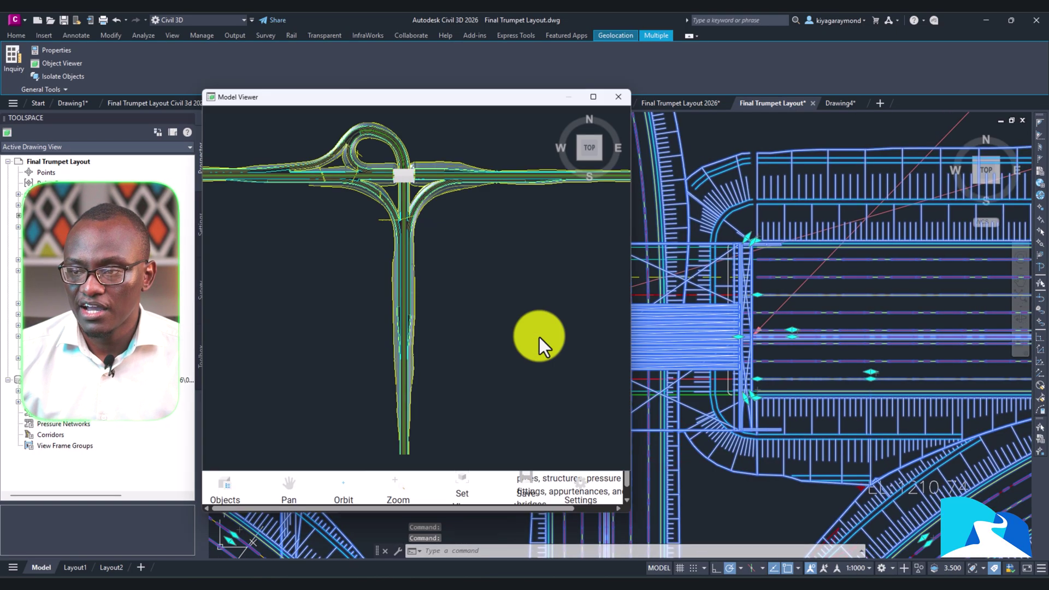
- Widen the Model Viewer window and examine the interchange's corridors and bridge together in 3D
{"action": "left_click_drag", "start_coordinate": [402, 196], "coordinate": [498, 276]}
{"action": "middle_click_drag", "start_coordinate": [516, 454], "coordinate": [473, 343]}
{"action": "scroll", "coordinate": [473, 343], "scroll_direction": "up", "scroll_amount": 5}
{"action": "scroll", "coordinate": [422, 284], "scroll_direction": "down", "scroll_amount": 10}
{"action": "scroll", "coordinate": [419, 367], "scroll_direction": "up", "scroll_amount": 3}
{"action": "scroll", "coordinate": [428, 229], "scroll_direction": "up", "scroll_amount": 3}
{"action": "scroll", "coordinate": [437, 351], "scroll_direction": "down", "scroll_amount": 6}
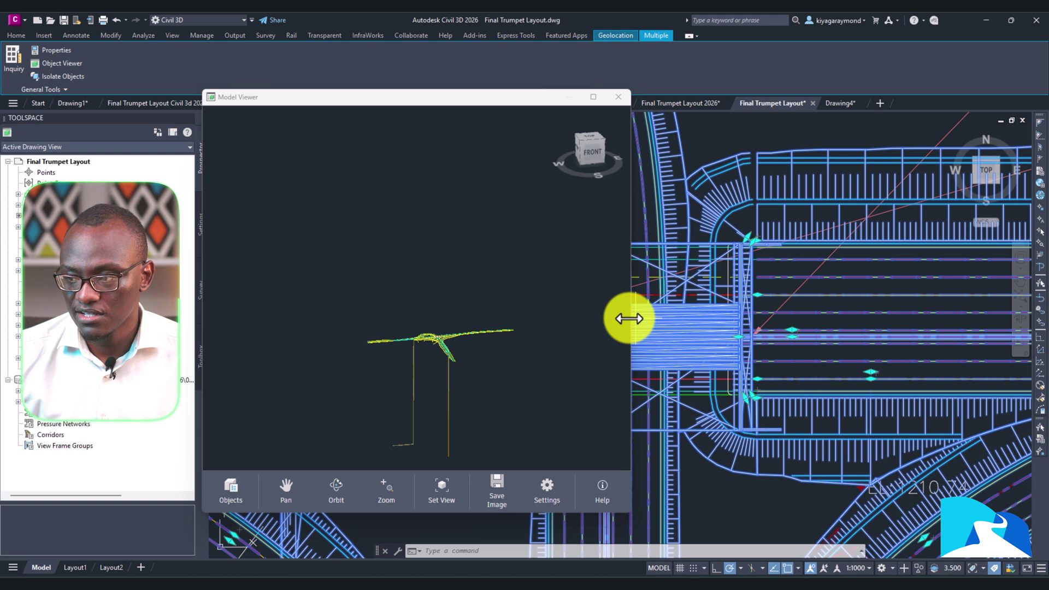
{"action": "left_click_drag", "start_coordinate": [632, 318], "coordinate": [855, 346]}
{"action": "scroll", "coordinate": [529, 353], "scroll_direction": "up", "scroll_amount": 3}
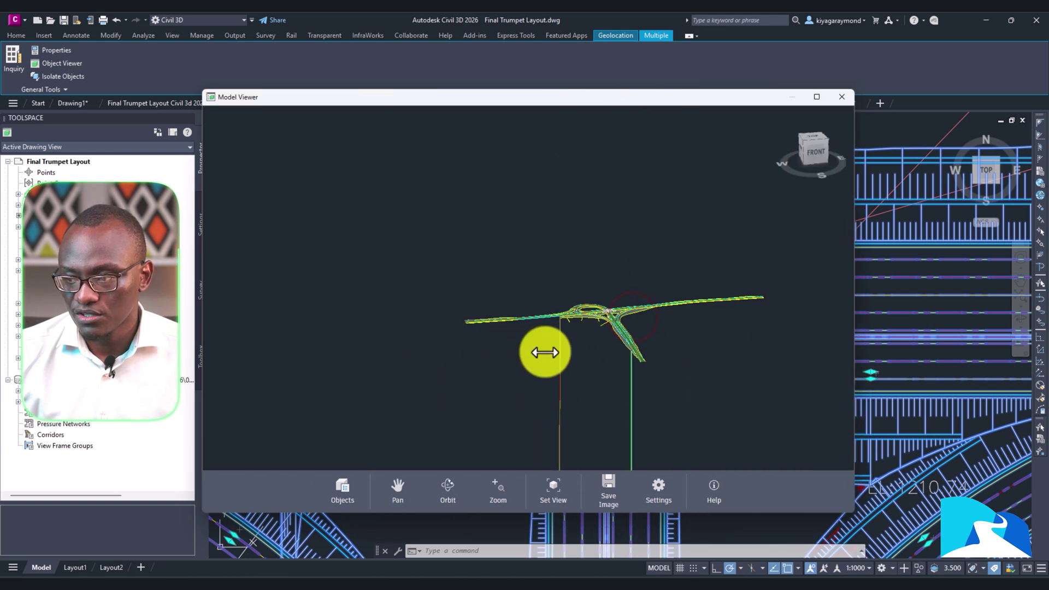
{"action": "scroll", "coordinate": [594, 313], "scroll_direction": "up", "scroll_amount": 4}
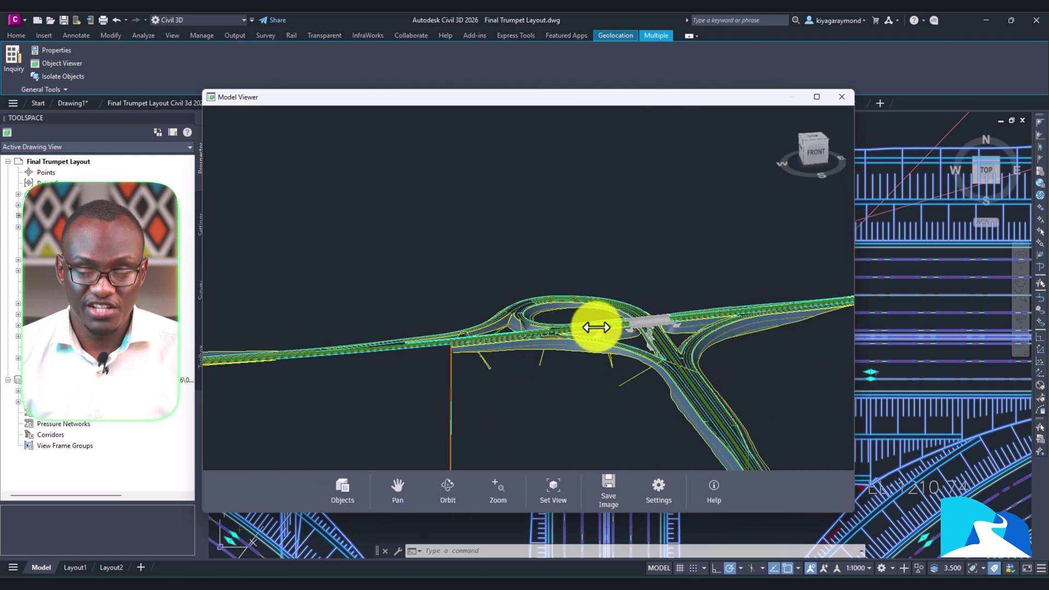
- Clear the selection, select the southeast Ramp D corridor and zoom the Model Viewer to it
{"action": "left_click", "coordinate": [866, 478]}
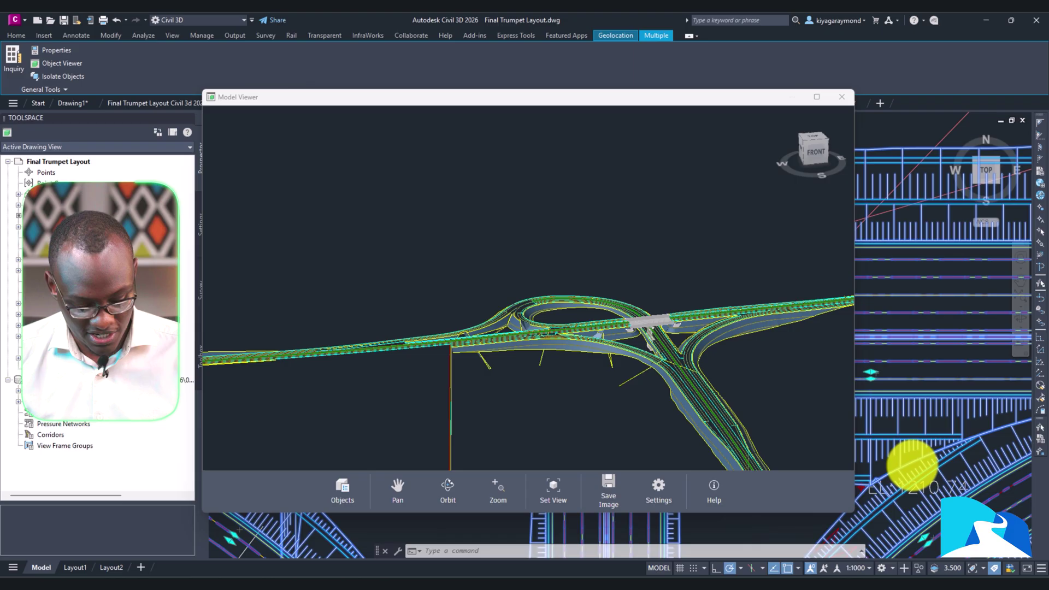
{"action": "scroll", "coordinate": [911, 465], "scroll_direction": "up", "scroll_amount": 5}
{"action": "key", "text": "Escape"}
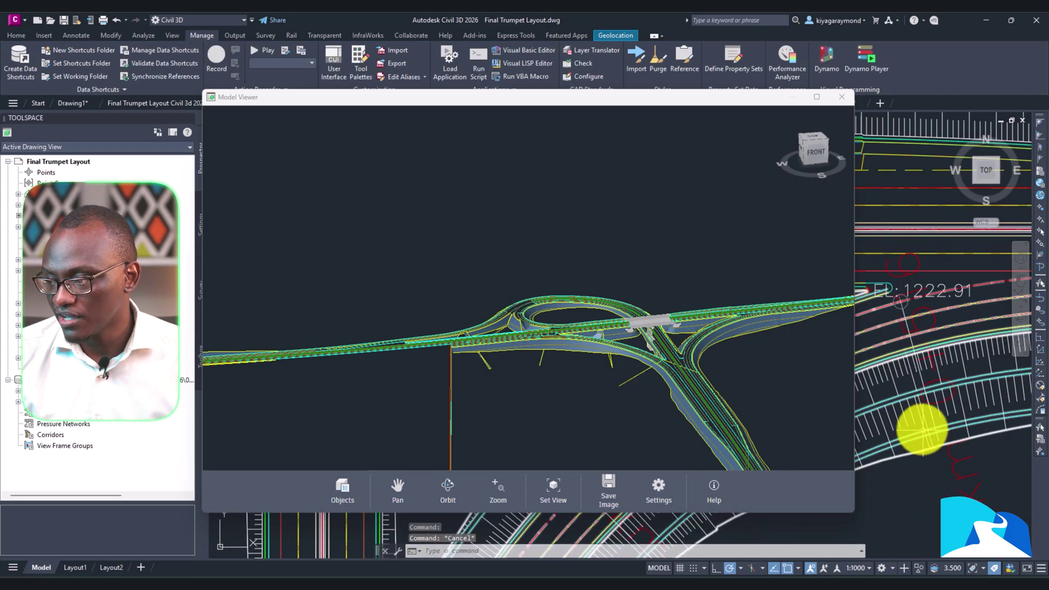
{"action": "left_click", "coordinate": [907, 418]}
{"action": "right_click", "coordinate": [903, 418]}
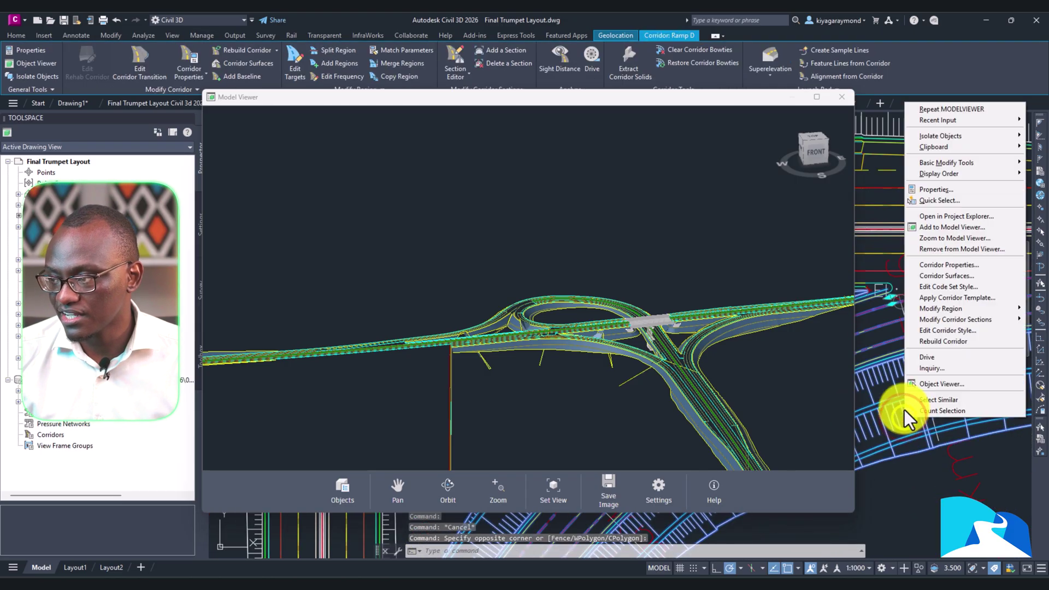
{"action": "left_click", "coordinate": [927, 238]}
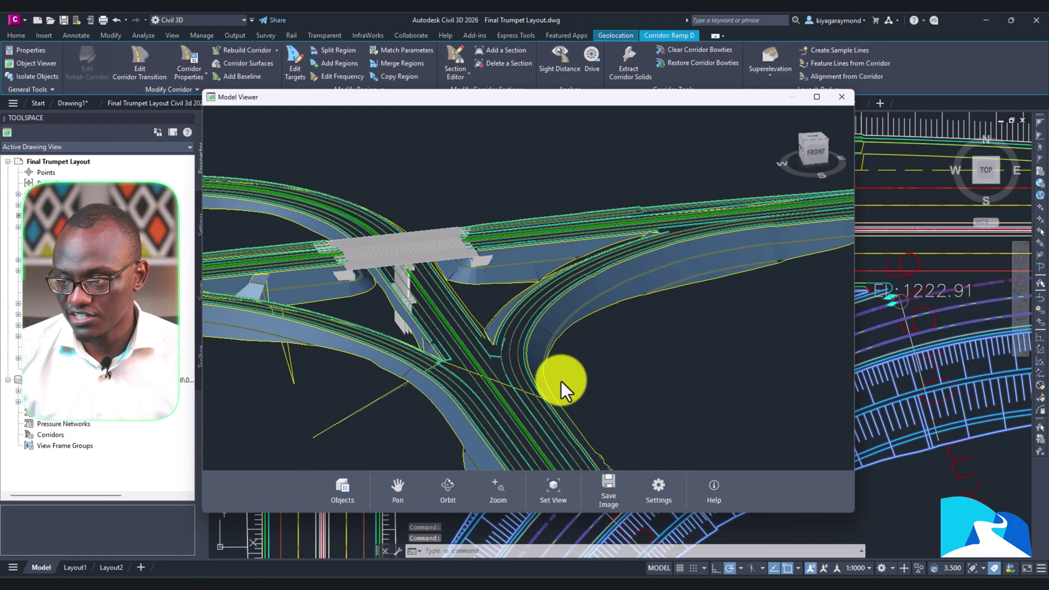
- Examine the bridge crossing, the ramp junction and Ramp D's side slopes in the Model Viewer
{"action": "scroll", "coordinate": [618, 341], "scroll_direction": "up", "scroll_amount": 5}
{"action": "scroll", "coordinate": [670, 326], "scroll_direction": "down", "scroll_amount": 5}
{"action": "left_click_drag", "start_coordinate": [634, 350], "coordinate": [544, 383]}
{"action": "scroll", "coordinate": [526, 384], "scroll_direction": "down", "scroll_amount": 6}
{"action": "scroll", "coordinate": [536, 399], "scroll_direction": "up", "scroll_amount": 4}
{"action": "scroll", "coordinate": [526, 377], "scroll_direction": "down", "scroll_amount": 4}
{"action": "middle_click_drag", "start_coordinate": [573, 437], "coordinate": [520, 326]}
{"action": "scroll", "coordinate": [518, 294], "scroll_direction": "up", "scroll_amount": 7}
{"action": "left_click_drag", "start_coordinate": [520, 295], "coordinate": [536, 437]}
{"action": "scroll", "coordinate": [504, 293], "scroll_direction": "up", "scroll_amount": 6}
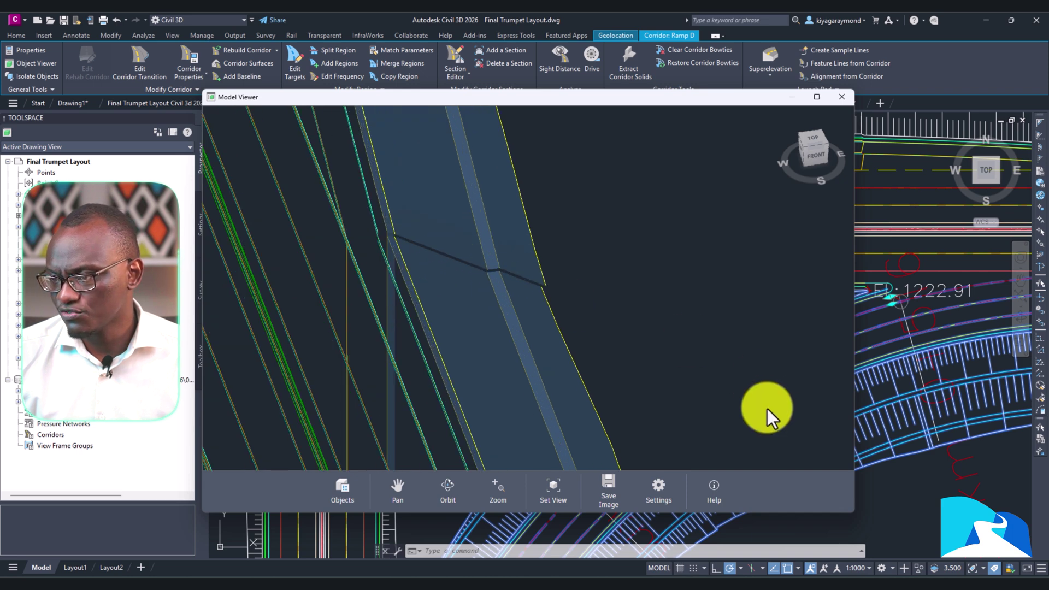
{"action": "scroll", "coordinate": [648, 329], "scroll_direction": "down", "scroll_amount": 4}
- Move the Model Viewer aside and stretch the Ramp D corridor's region grip at its southern end
{"action": "mouse_move", "coordinate": [683, 104]}
{"action": "left_mouse_down"}
{"action": "mouse_move", "coordinate": [492, 134]}
{"action": "mouse_move", "coordinate": [290, 108]}
{"action": "left_mouse_up"}
{"action": "scroll", "coordinate": [785, 367], "scroll_direction": "down", "scroll_amount": 5}
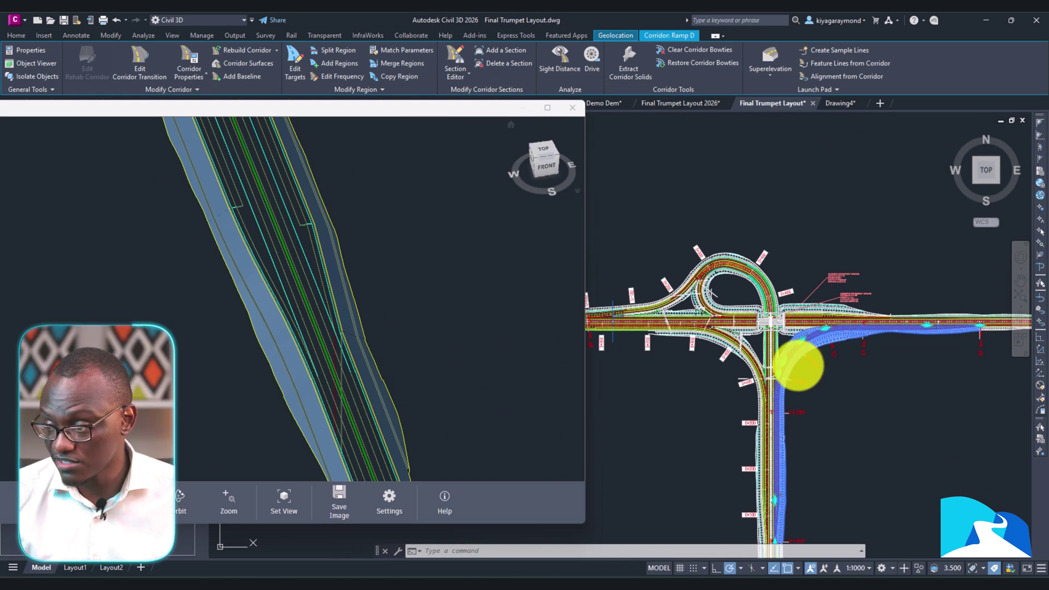
{"action": "key", "text": "Escape"}
{"action": "scroll", "coordinate": [779, 479], "scroll_direction": "up", "scroll_amount": 6}
{"action": "mouse_move", "coordinate": [779, 480]}
{"action": "middle_mouse_down"}
{"action": "mouse_move", "coordinate": [807, 384]}
{"action": "mouse_move", "coordinate": [765, 393]}
{"action": "middle_mouse_up"}
{"action": "scroll", "coordinate": [757, 437], "scroll_direction": "up", "scroll_amount": 5}
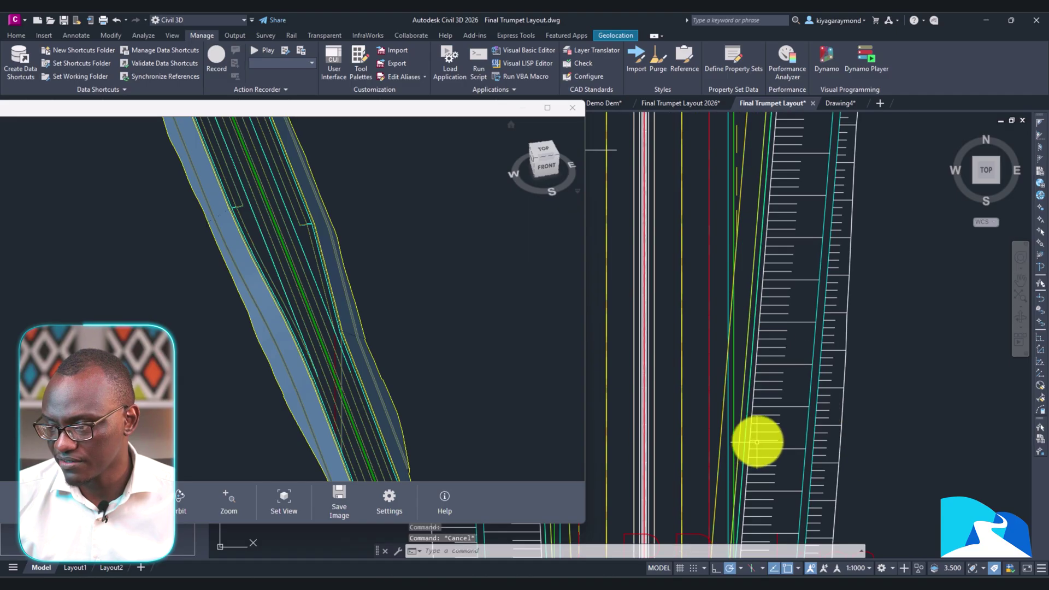
{"action": "left_click", "coordinate": [750, 439]}
{"action": "scroll", "coordinate": [726, 496], "scroll_direction": "up", "scroll_amount": 4}
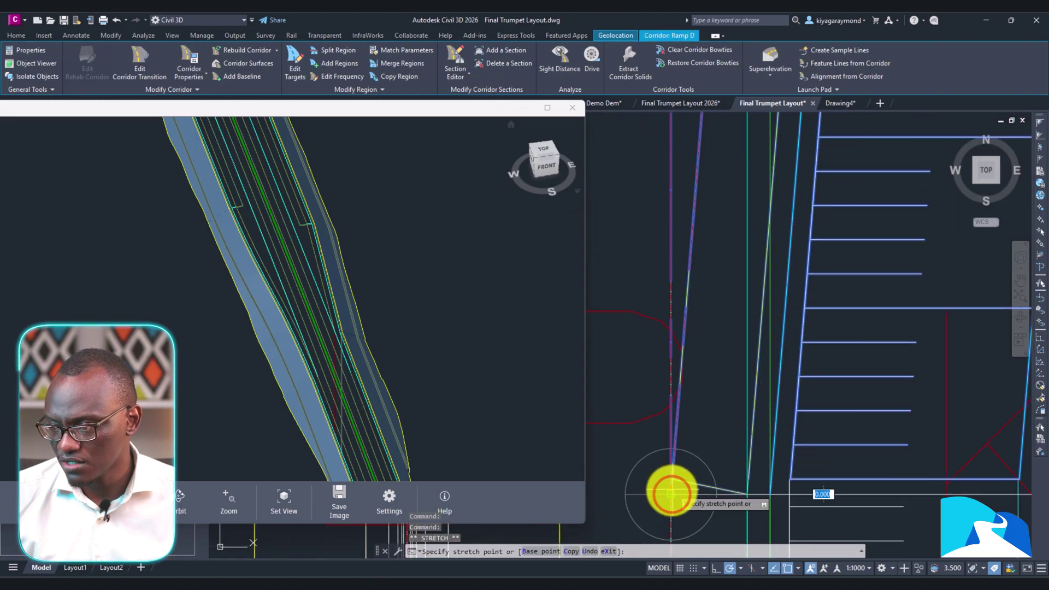
{"action": "scroll", "coordinate": [671, 493], "scroll_direction": "up", "scroll_amount": 2}
{"action": "left_click", "coordinate": [669, 487]}
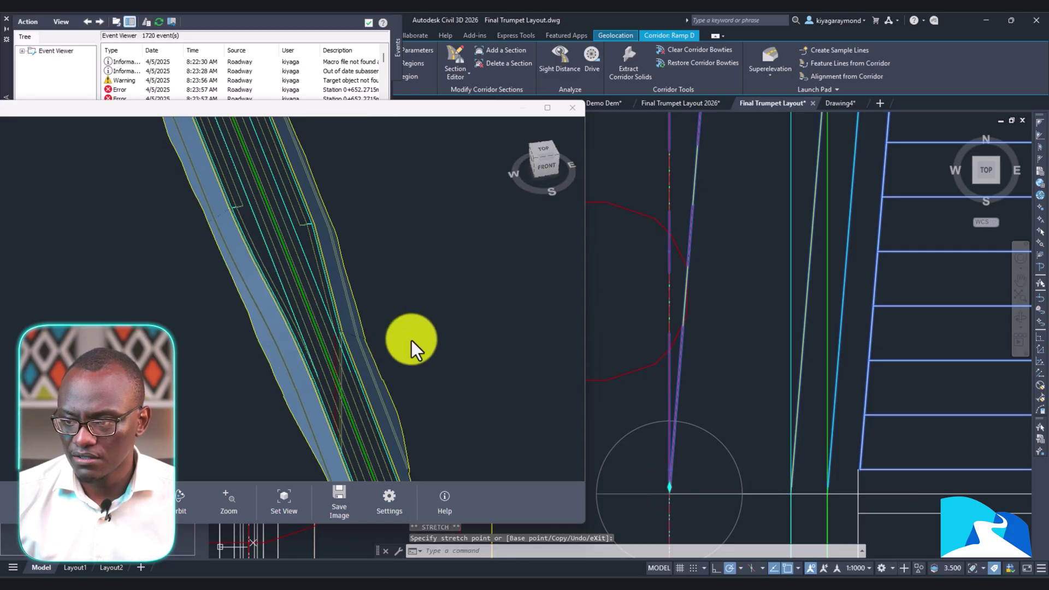
- Move the Model Viewer clear of the Toolspace, rebuild the corridors, and return the viewer beside the plan view
{"action": "scroll", "coordinate": [411, 341], "scroll_direction": "down", "scroll_amount": 5}
{"action": "scroll", "coordinate": [410, 346], "scroll_direction": "up", "scroll_amount": 3}
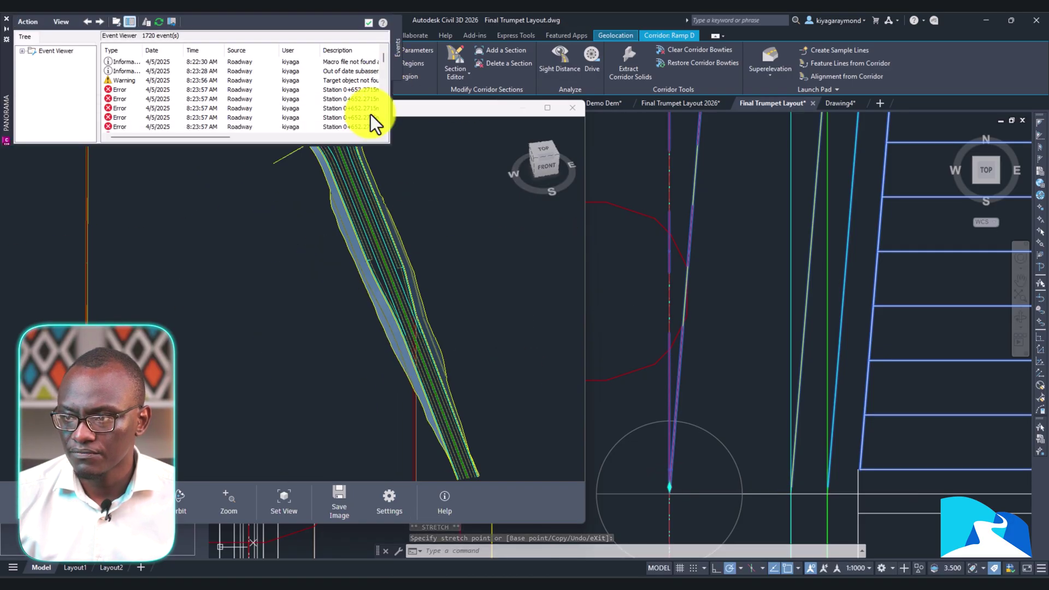
{"action": "left_click_drag", "start_coordinate": [411, 109], "coordinate": [729, 96]}
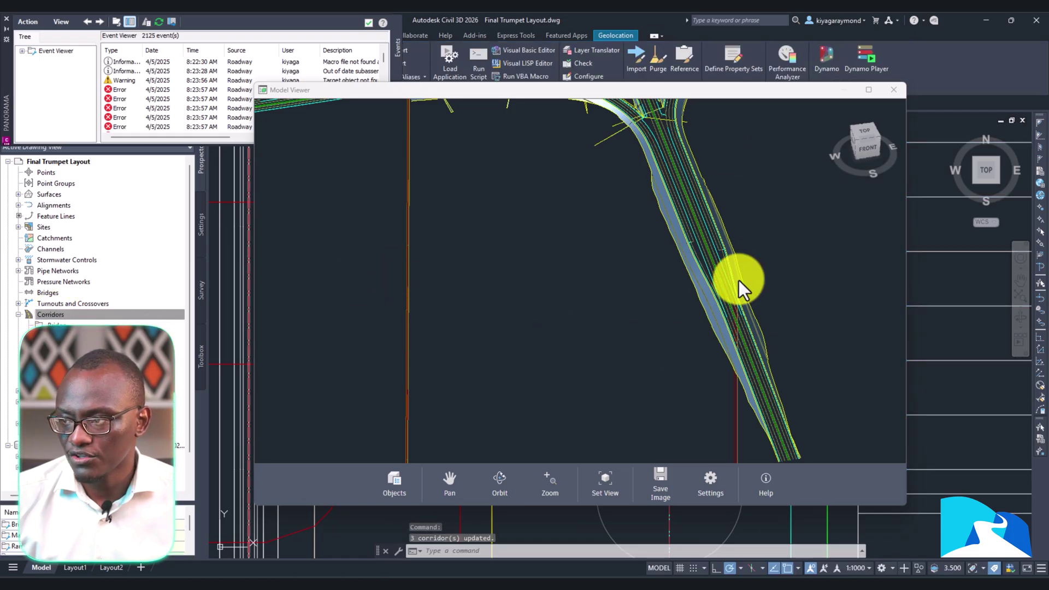
{"action": "mouse_move", "coordinate": [721, 90]}
{"action": "left_mouse_down"}
{"action": "mouse_move", "coordinate": [544, 123]}
{"action": "mouse_move", "coordinate": [597, 112]}
{"action": "left_mouse_up"}
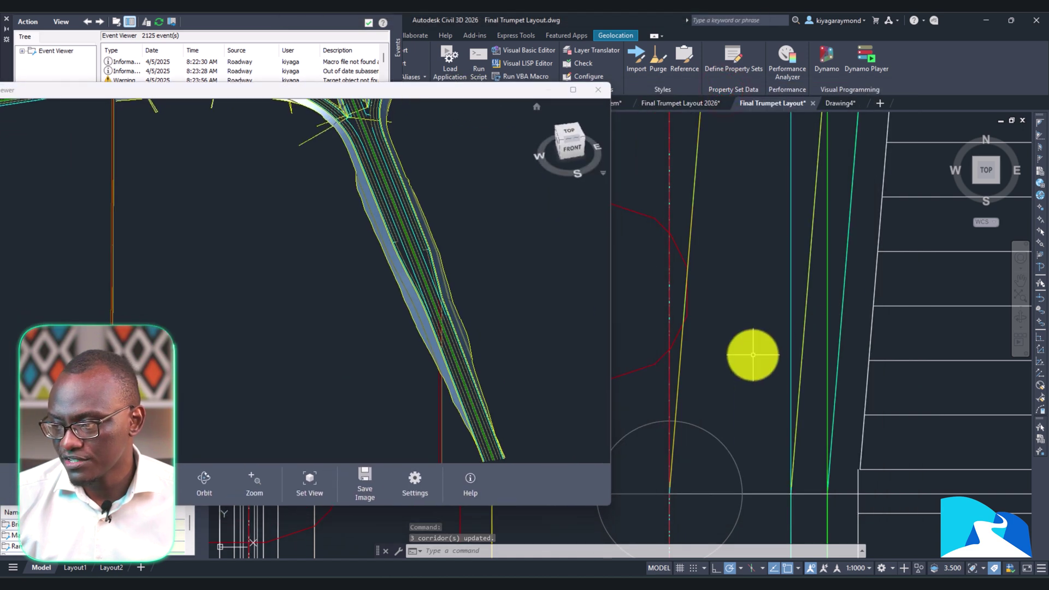
- Stretch Ramp D's southern region grip slightly north of the BP km marker circle and inspect the model in the Model Viewer
{"action": "scroll", "coordinate": [755, 363], "scroll_direction": "down", "scroll_amount": 2}
{"action": "left_click", "coordinate": [716, 270]}
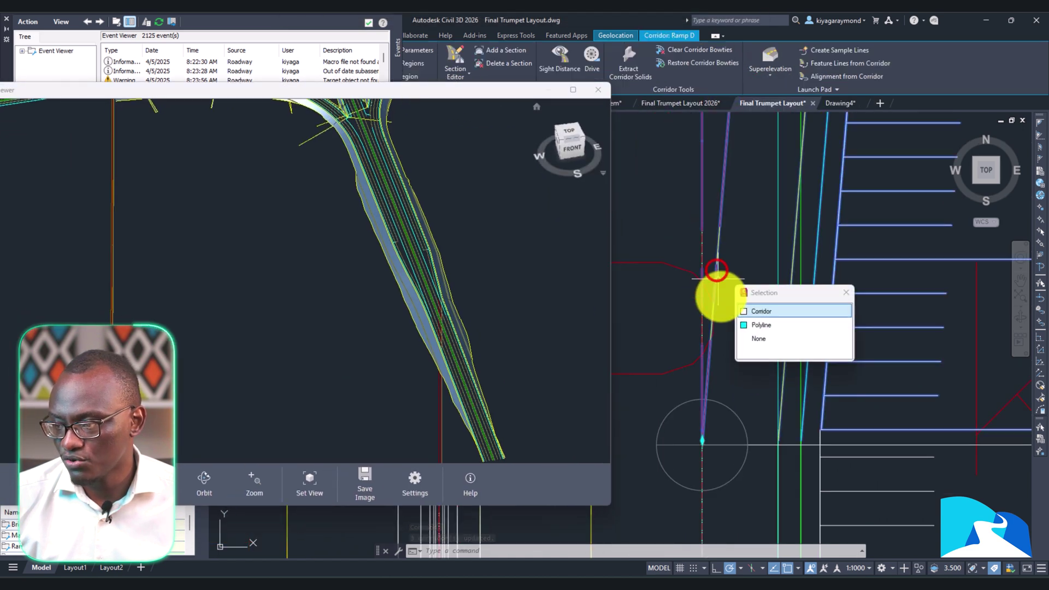
{"action": "scroll", "coordinate": [704, 439], "scroll_direction": "up", "scroll_amount": 3}
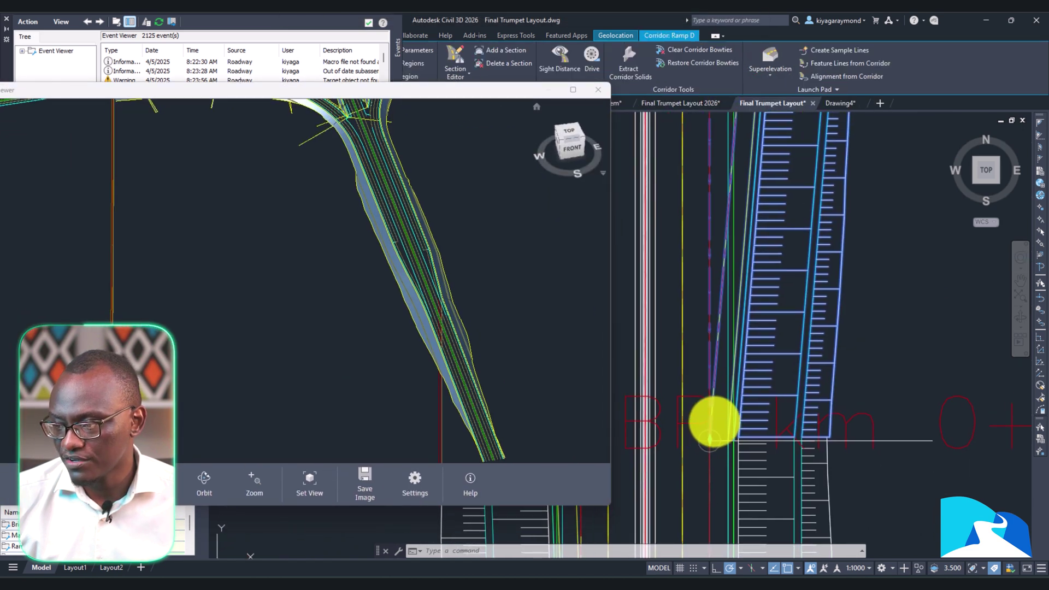
{"action": "left_click", "coordinate": [708, 444]}
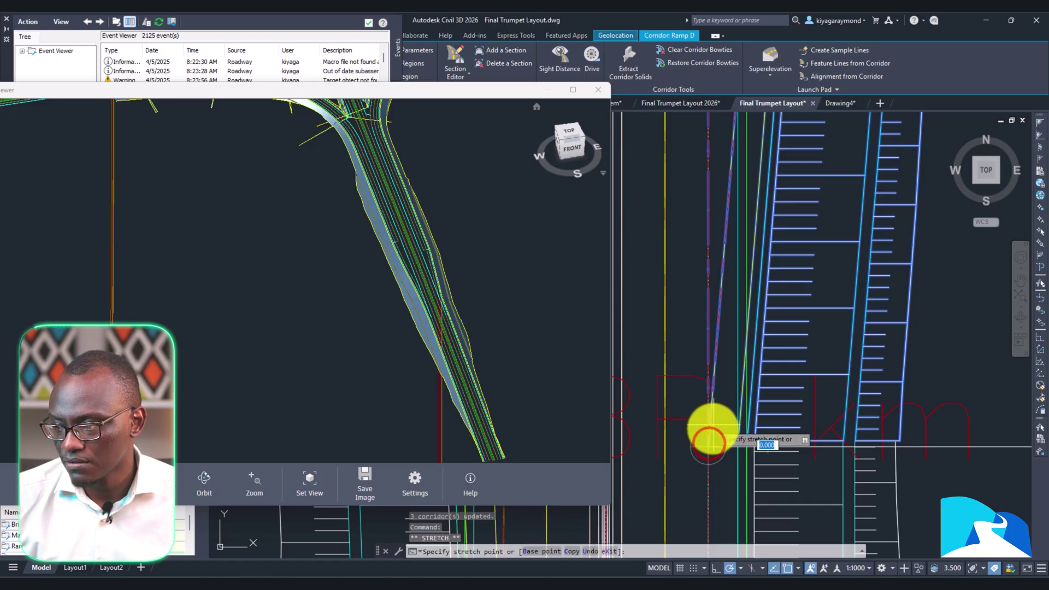
{"action": "scroll", "coordinate": [709, 432], "scroll_direction": "up", "scroll_amount": 2}
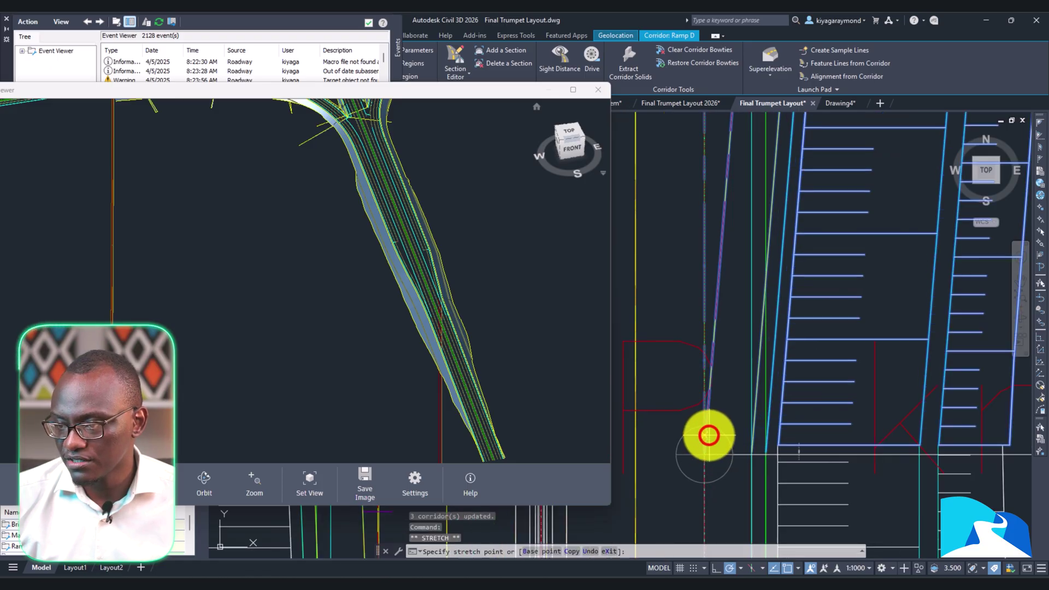
{"action": "left_click", "coordinate": [709, 435]}
{"action": "scroll", "coordinate": [436, 295], "scroll_direction": "down", "scroll_amount": 5}
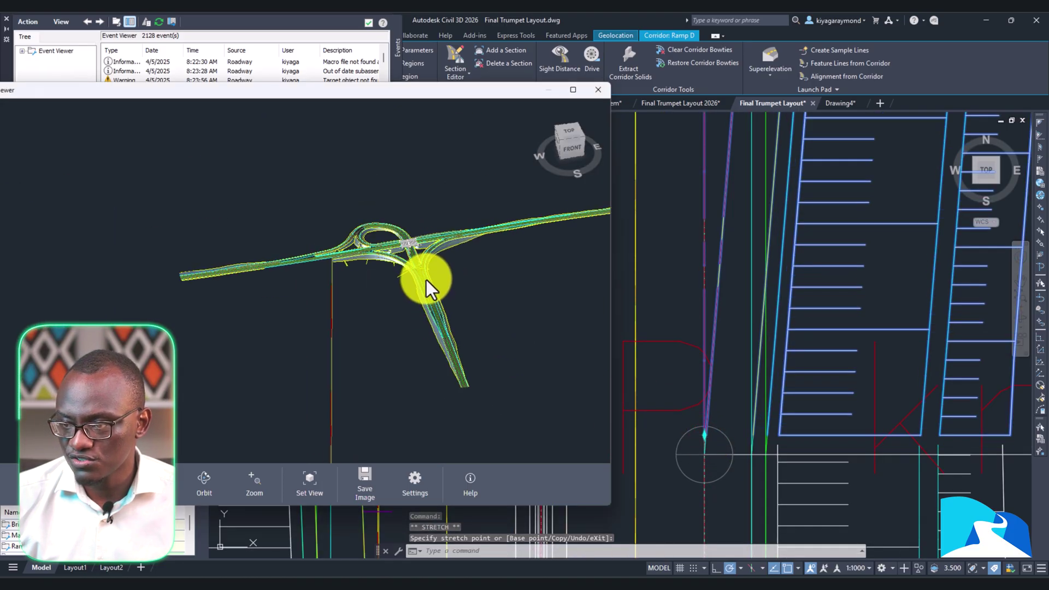
{"action": "scroll", "coordinate": [426, 280], "scroll_direction": "up", "scroll_amount": 5}
{"action": "key", "text": "Escape"}
- Stretch the Minor Expressway corridor's region grip slightly north at the ramp nose labelled EL: 1213.30
{"action": "scroll", "coordinate": [800, 382], "scroll_direction": "down", "scroll_amount": 5}
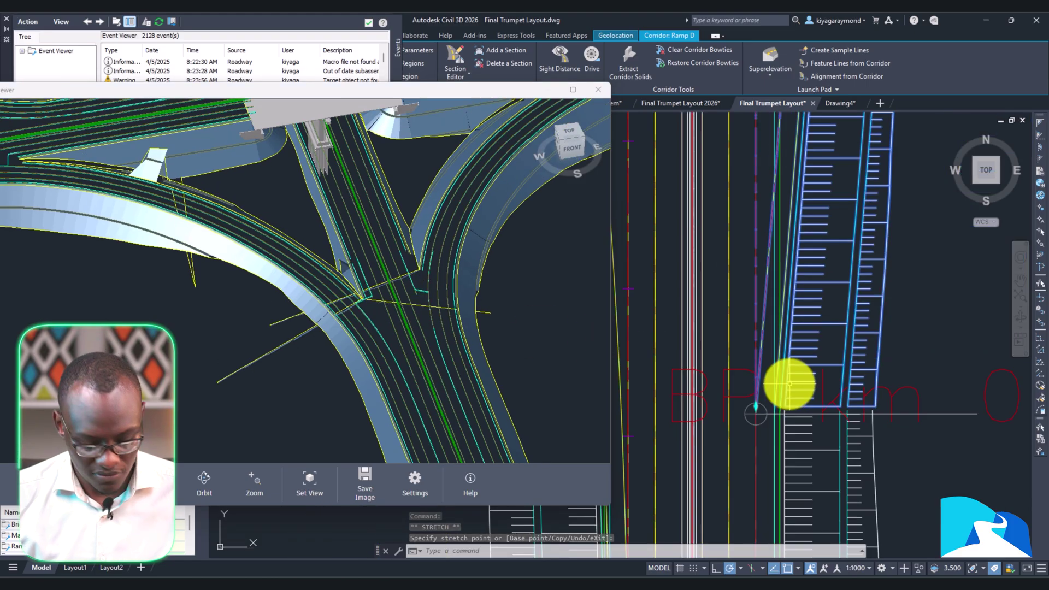
{"action": "scroll", "coordinate": [743, 231], "scroll_direction": "up", "scroll_amount": 10}
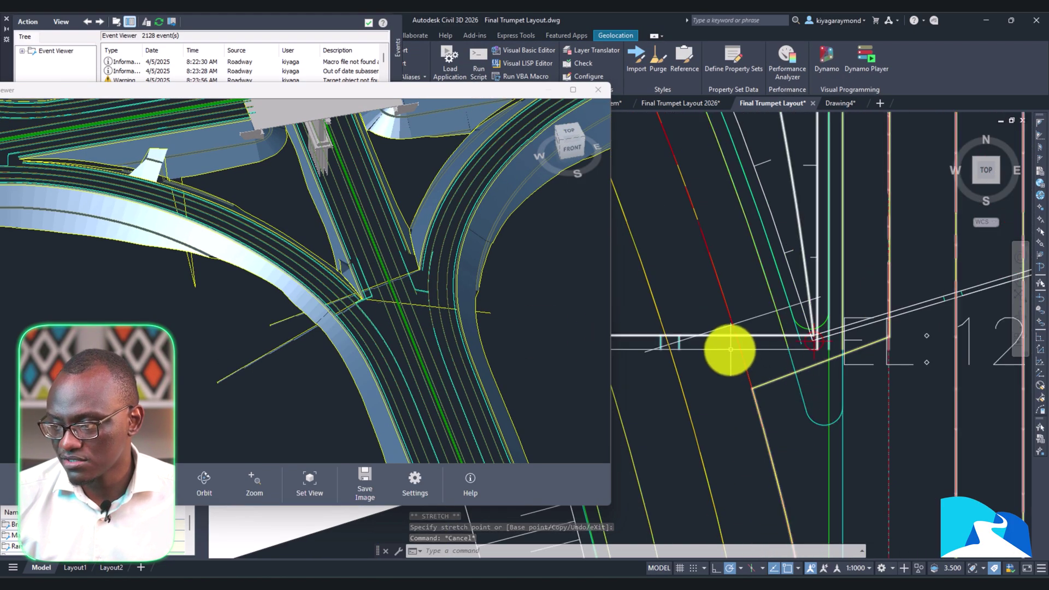
{"action": "left_click", "coordinate": [729, 349]}
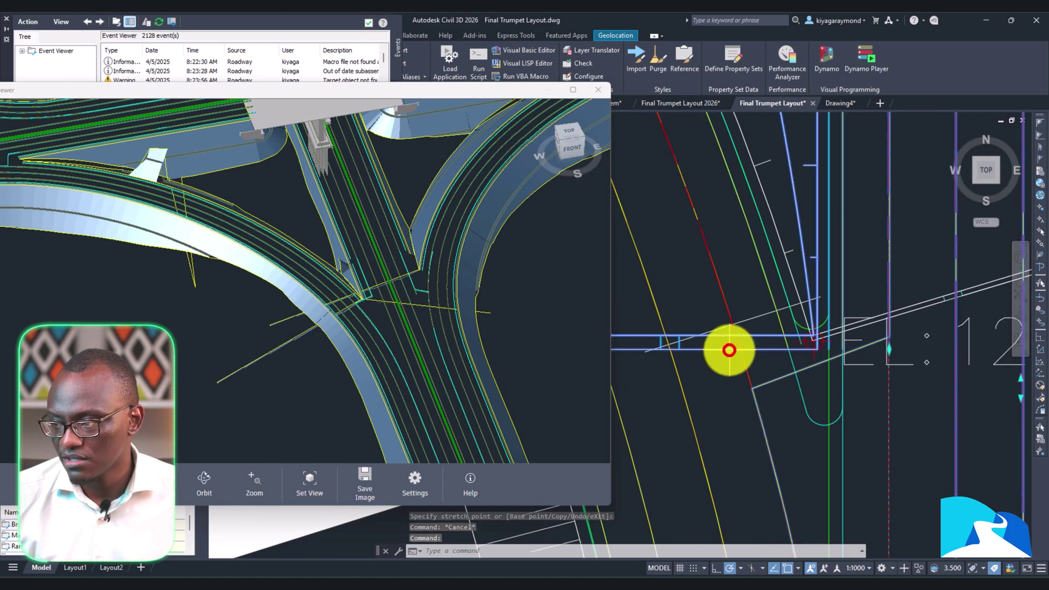
{"action": "left_click", "coordinate": [888, 352]}
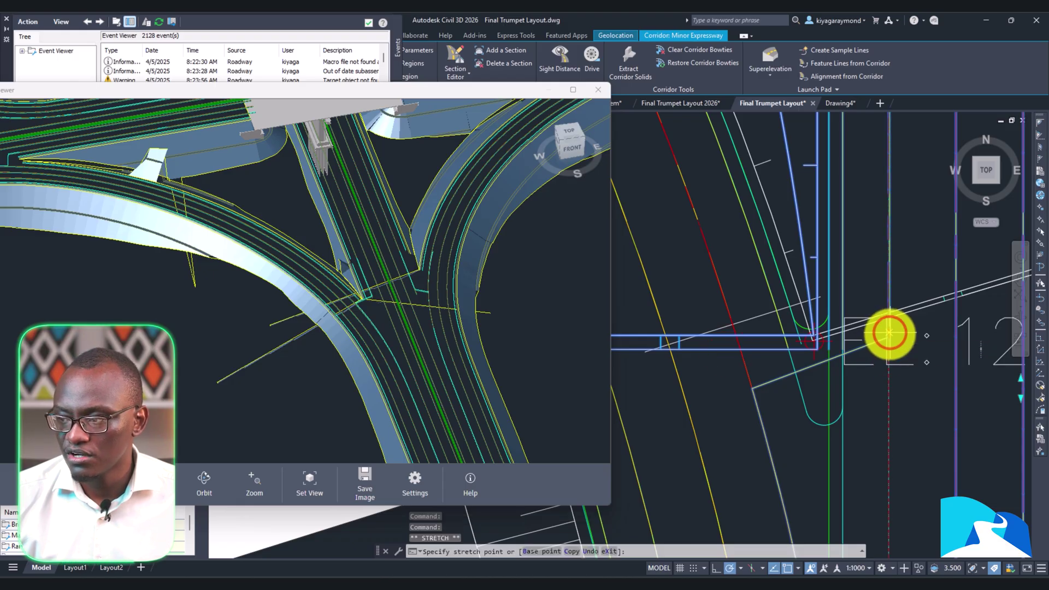
{"action": "key", "text": "Escape"}
{"action": "scroll", "coordinate": [891, 335], "scroll_direction": "down", "scroll_amount": 5}
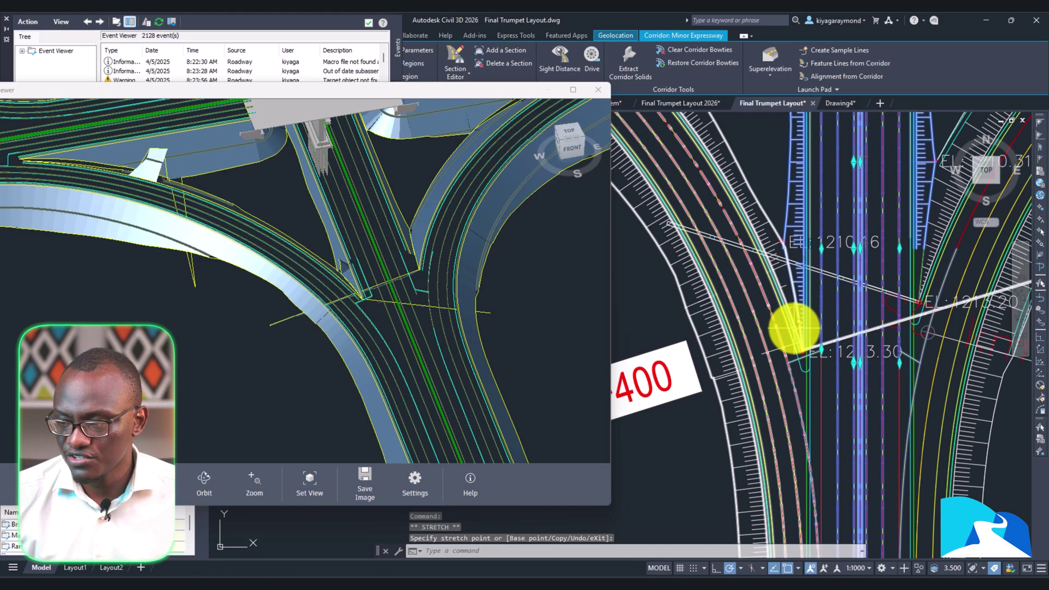
- Select the Ramp C corridor and stretch its region grip beside the nose labelled EL: 1213.30
{"action": "scroll", "coordinate": [867, 345], "scroll_direction": "up", "scroll_amount": 4}
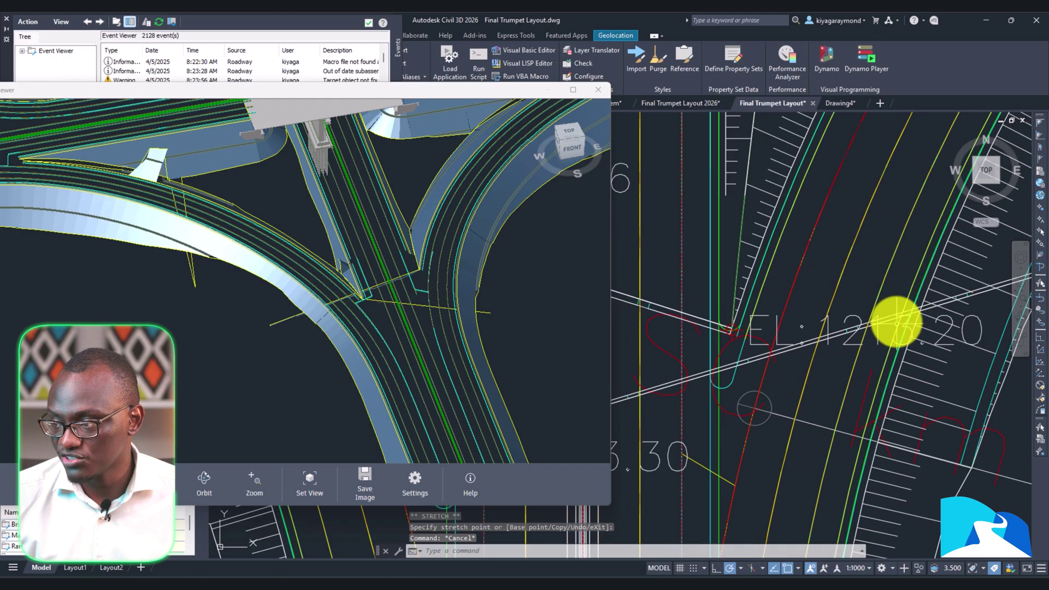
{"action": "left_click", "coordinate": [893, 319]}
{"action": "scroll", "coordinate": [877, 317], "scroll_direction": "down", "scroll_amount": 4}
{"action": "scroll", "coordinate": [828, 335], "scroll_direction": "up", "scroll_amount": 7}
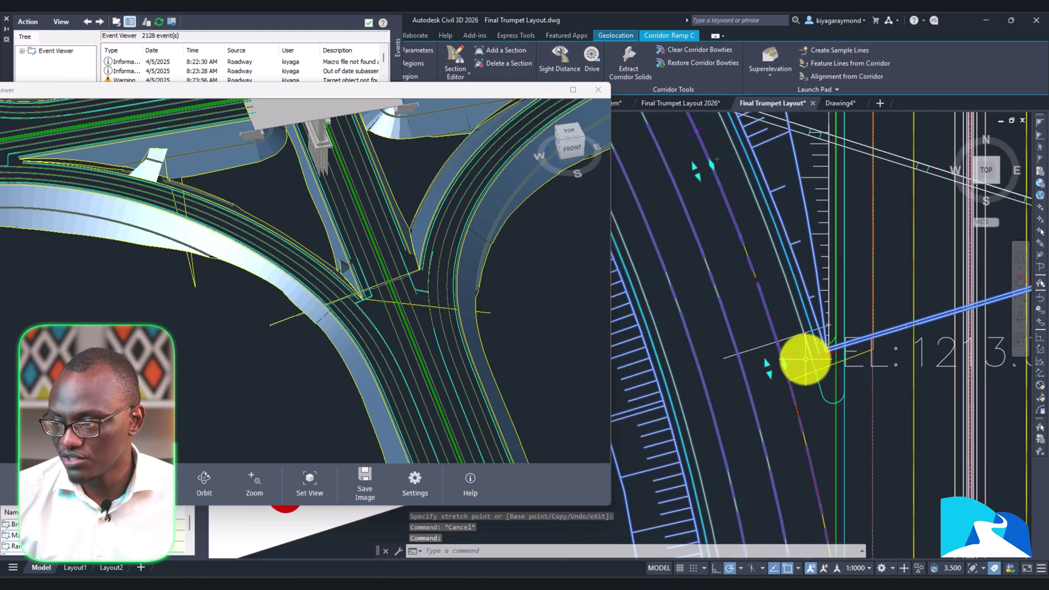
{"action": "left_click", "coordinate": [769, 366]}
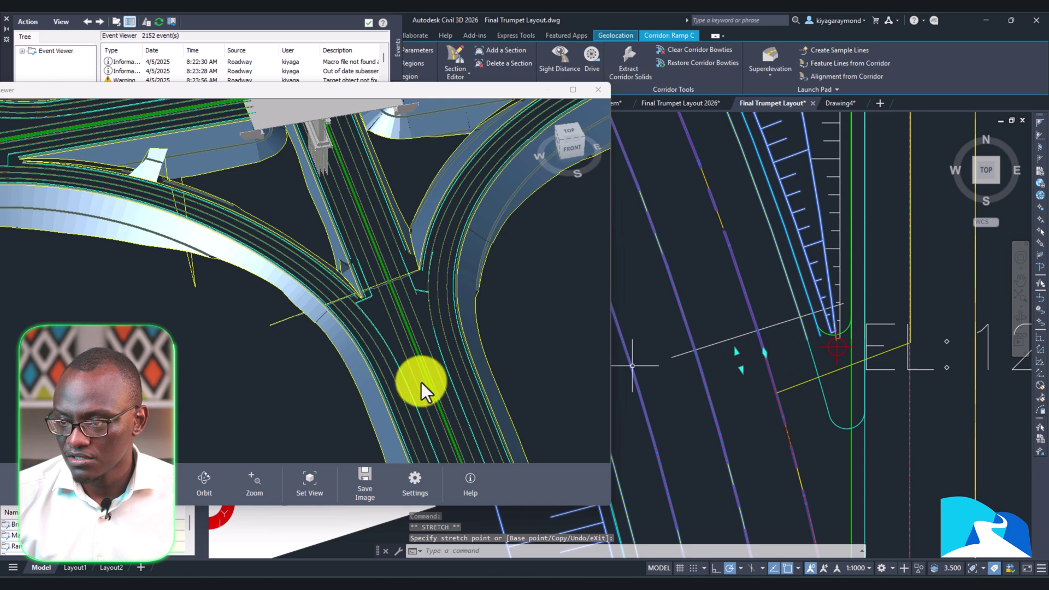
{"action": "key", "text": "Escape"}
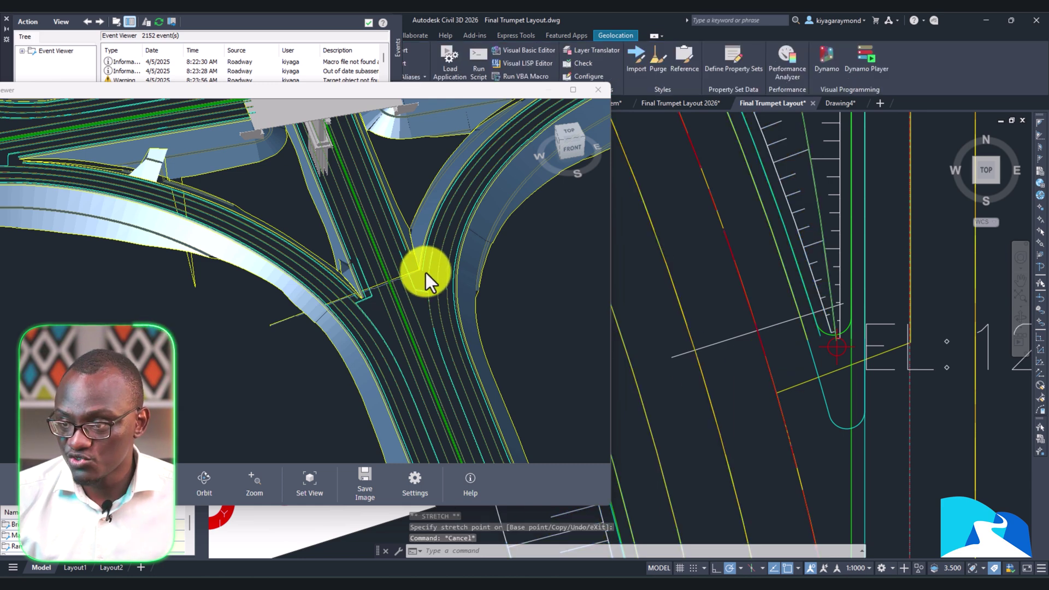
- Examine the ramp junction south of the bridge in the Model Viewer and the opposite ramp nose in plan
{"action": "scroll", "coordinate": [424, 284], "scroll_direction": "down", "scroll_amount": 5}
{"action": "scroll", "coordinate": [425, 306], "scroll_direction": "up", "scroll_amount": 6}
{"action": "scroll", "coordinate": [427, 309], "scroll_direction": "down", "scroll_amount": 5}
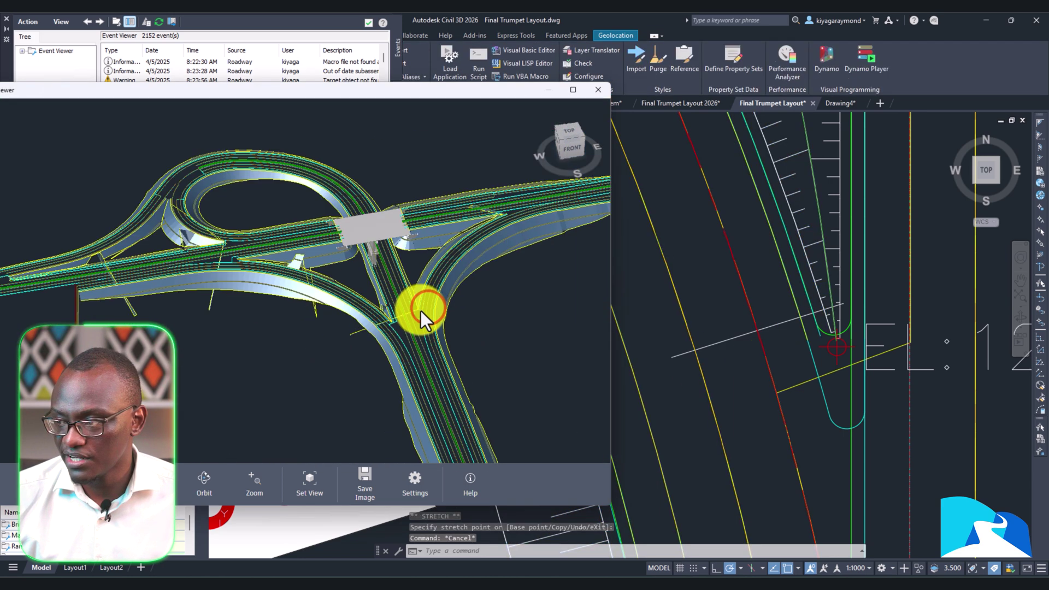
{"action": "scroll", "coordinate": [819, 287], "scroll_direction": "down", "scroll_amount": 5}
{"action": "scroll", "coordinate": [777, 319], "scroll_direction": "up", "scroll_amount": 8}
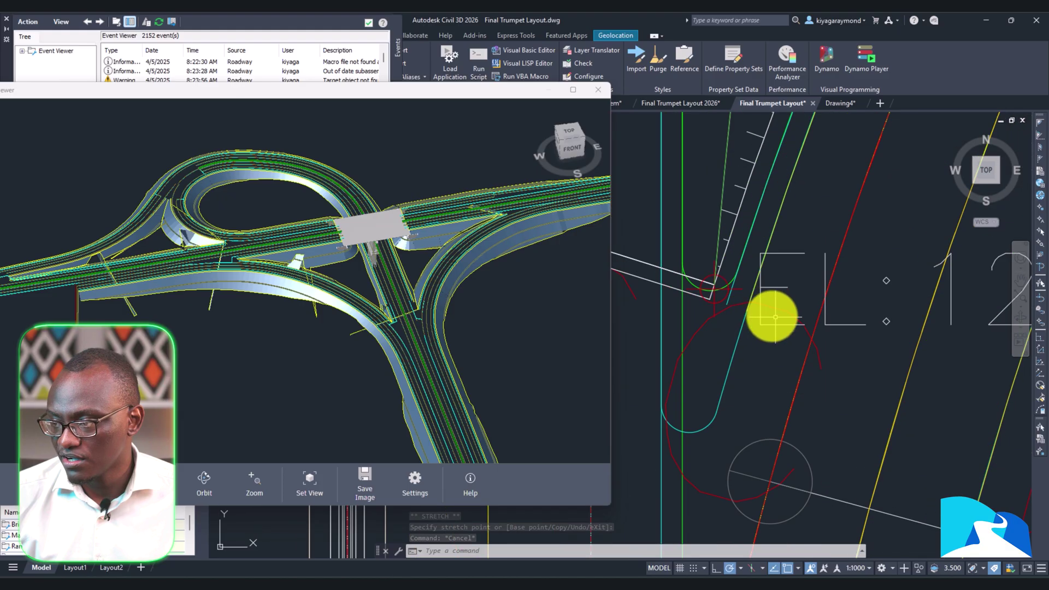
- Stretch the Ramp D corridor's region grip slightly north at the ramp nose and inspect the model in the Model Viewer
{"action": "left_click", "coordinate": [672, 272]}
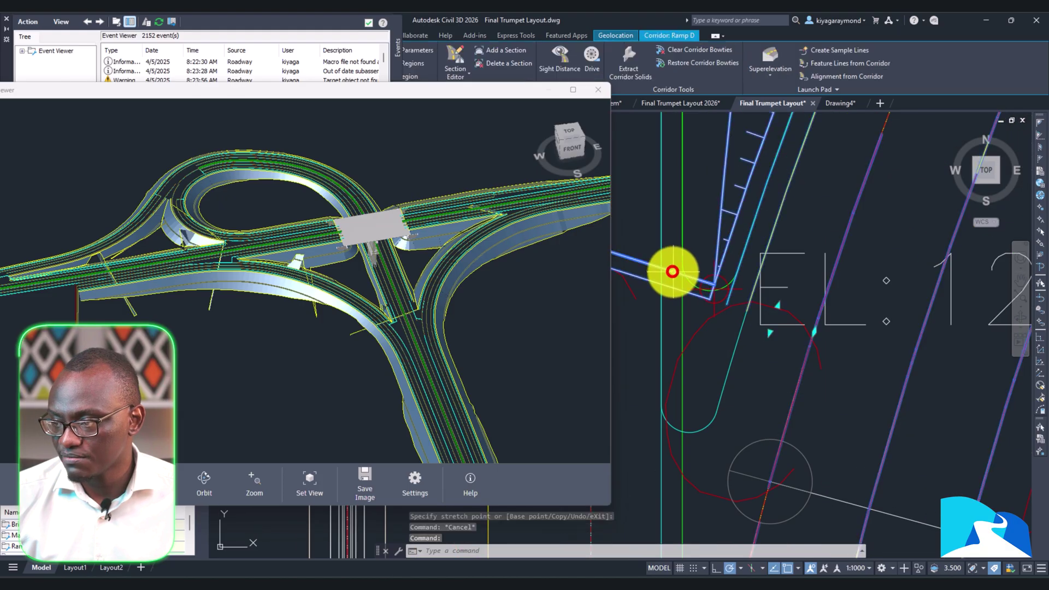
{"action": "left_click", "coordinate": [814, 332]}
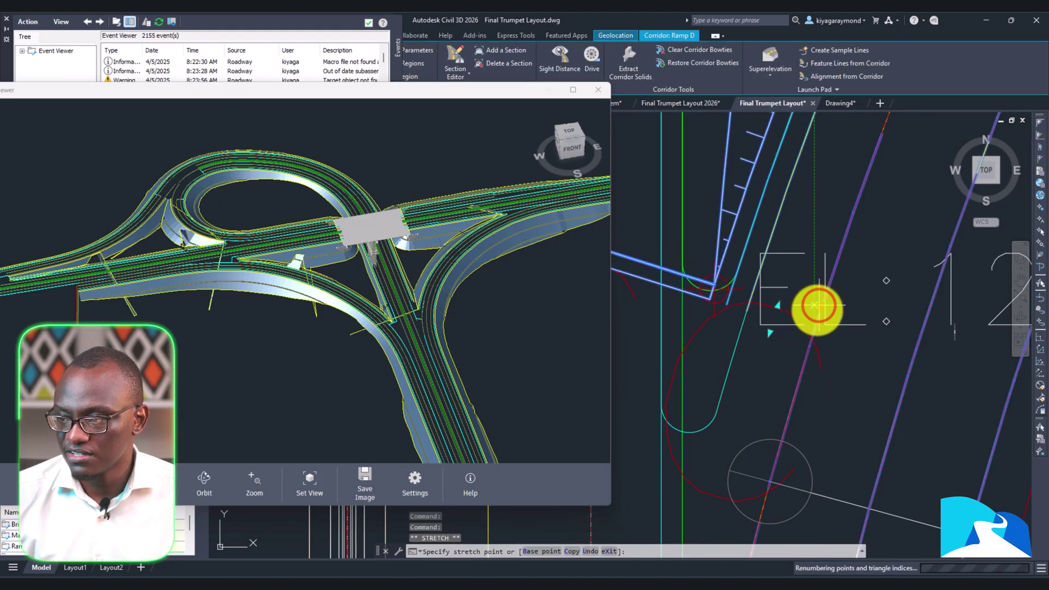
{"action": "left_click", "coordinate": [818, 305]}
{"action": "scroll", "coordinate": [443, 307], "scroll_direction": "up", "scroll_amount": 8}
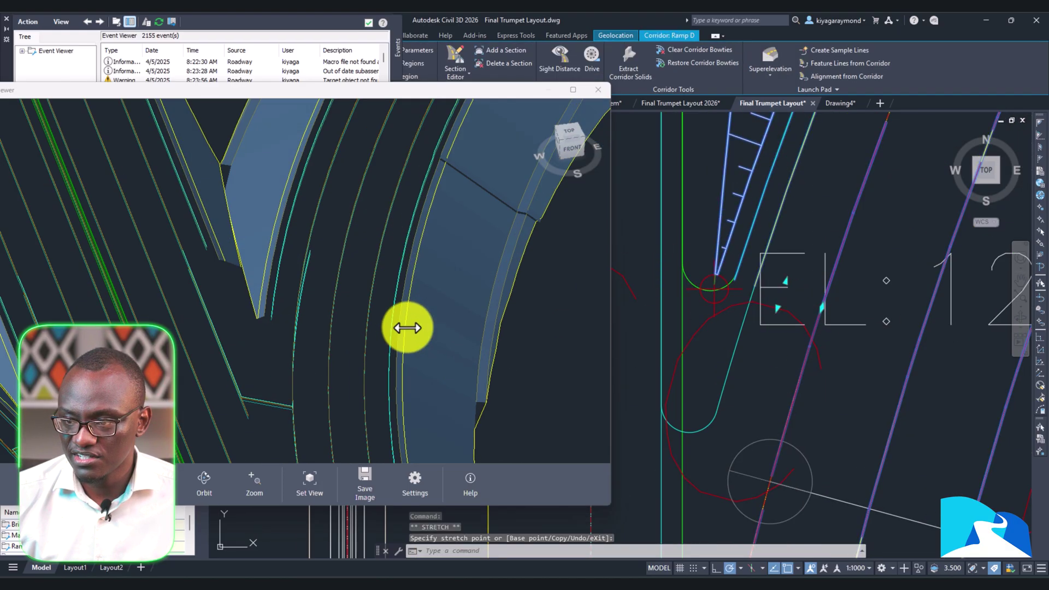
{"action": "scroll", "coordinate": [358, 356], "scroll_direction": "down", "scroll_amount": 6}
{"action": "mouse_move", "coordinate": [354, 363]}
{"action": "middle_mouse_down", "text": "shift"}
{"action": "mouse_move", "coordinate": [355, 376]}
{"action": "mouse_move", "coordinate": [432, 376]}
{"action": "mouse_move", "coordinate": [368, 342]}
{"action": "mouse_move", "coordinate": [276, 333]}
{"action": "mouse_move", "coordinate": [273, 356]}
{"action": "mouse_move", "coordinate": [288, 364]}
{"action": "middle_mouse_up", "text": "shift"}
{"action": "scroll", "coordinate": [289, 385], "scroll_direction": "down", "scroll_amount": 8}
{"action": "scroll", "coordinate": [238, 389], "scroll_direction": "up", "scroll_amount": 4}
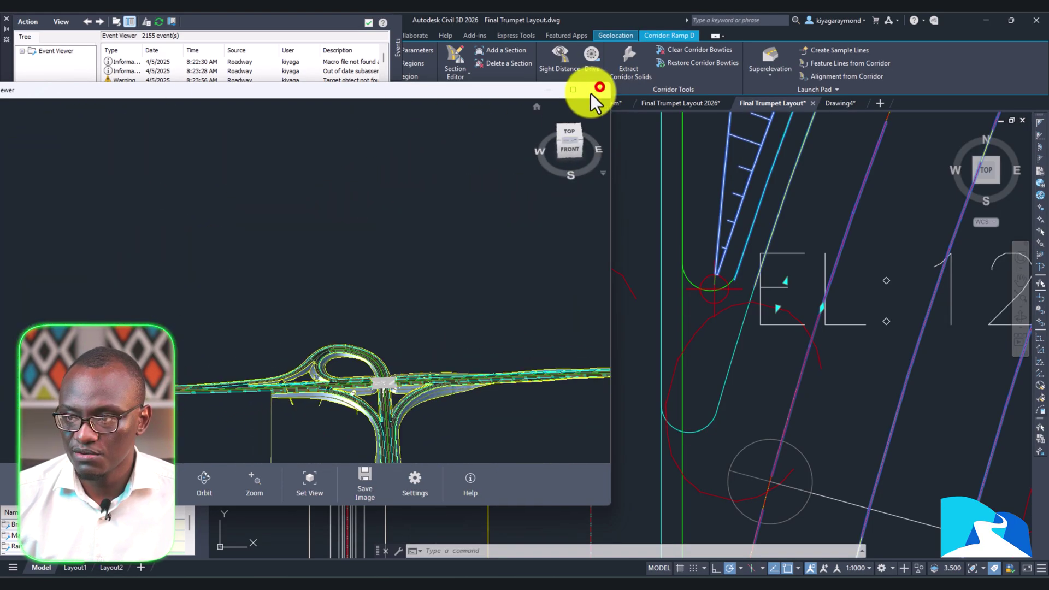
- Close the Model Viewer and Event Viewer and switch to the drawing Final Trumpet Layout Civil 3d 2026 Final
{"action": "left_click", "coordinate": [599, 88]}
{"action": "left_click", "coordinate": [369, 24]}
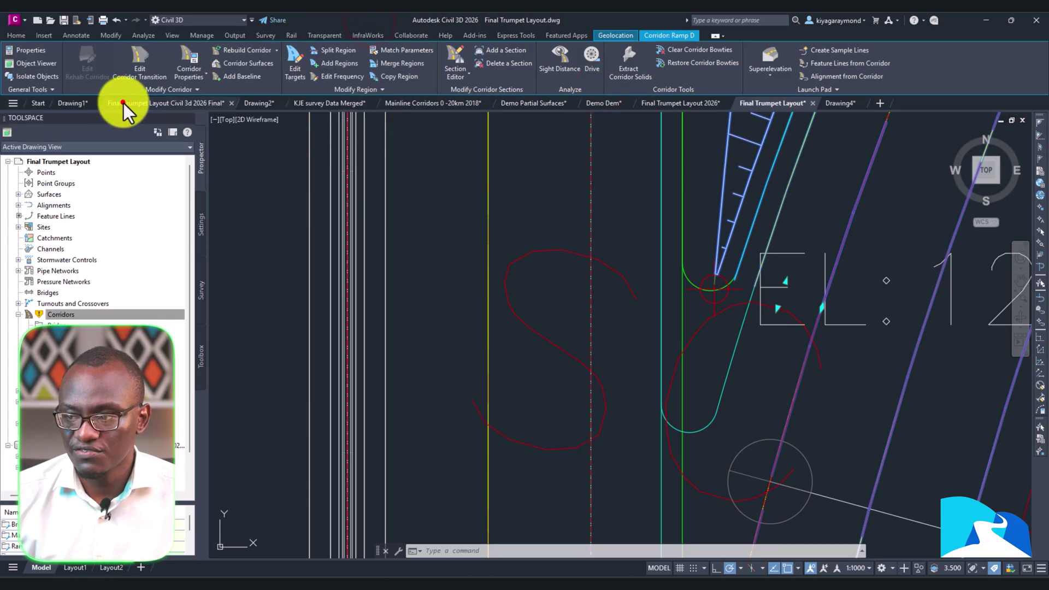
{"action": "left_click", "coordinate": [124, 103]}
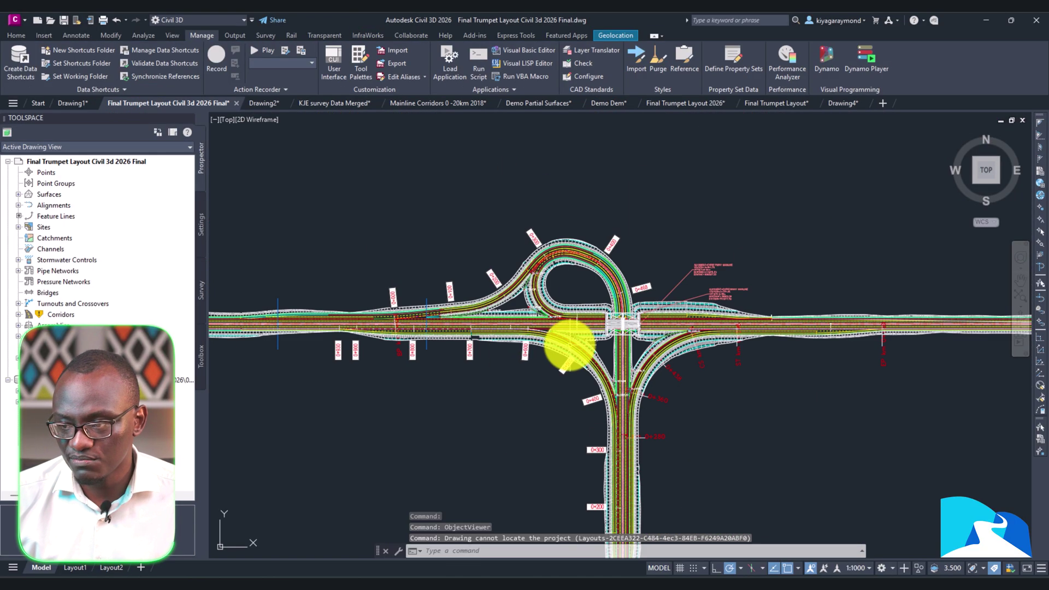
- Select the Ramp C corridor together with the adjoining corridors along the western side of the major expressway
{"action": "scroll", "coordinate": [568, 359], "scroll_direction": "up", "scroll_amount": 4}
{"action": "left_click", "coordinate": [562, 355]}
{"action": "scroll", "coordinate": [449, 340], "scroll_direction": "down", "scroll_amount": 6}
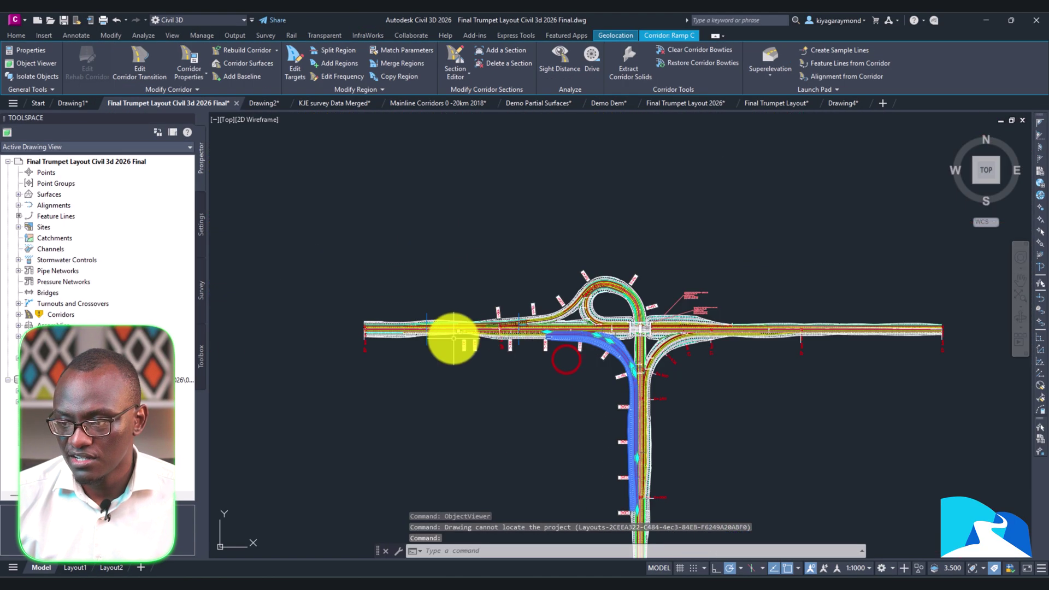
{"action": "scroll", "coordinate": [513, 337], "scroll_direction": "up", "scroll_amount": 2}
{"action": "left_click", "coordinate": [515, 337]}
{"action": "scroll", "coordinate": [438, 336], "scroll_direction": "up", "scroll_amount": 4}
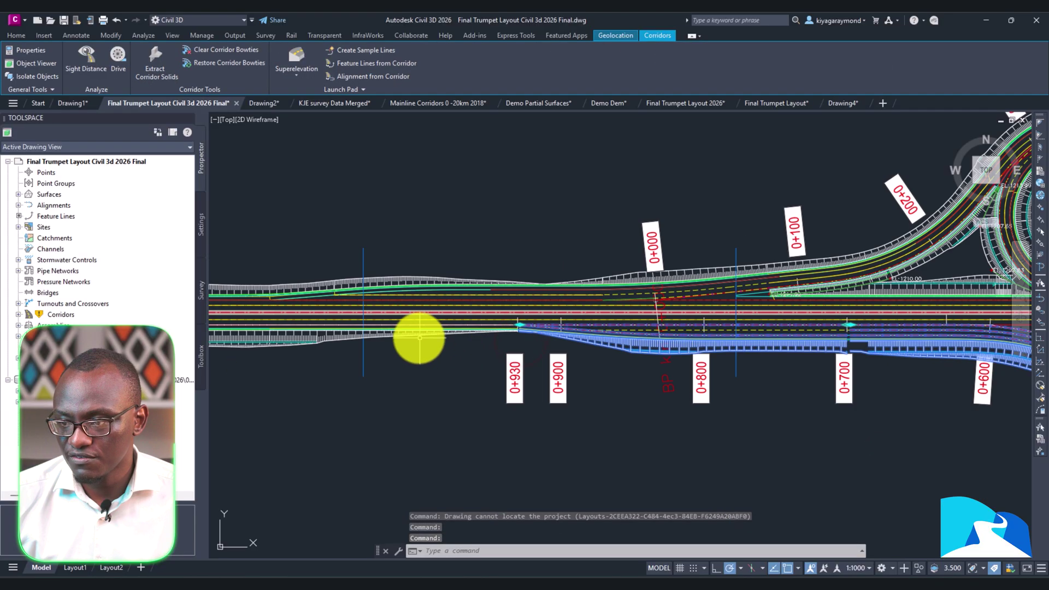
{"action": "left_click", "coordinate": [418, 335]}
{"action": "left_click", "coordinate": [404, 279]}
{"action": "scroll", "coordinate": [391, 323], "scroll_direction": "down", "scroll_amount": 4}
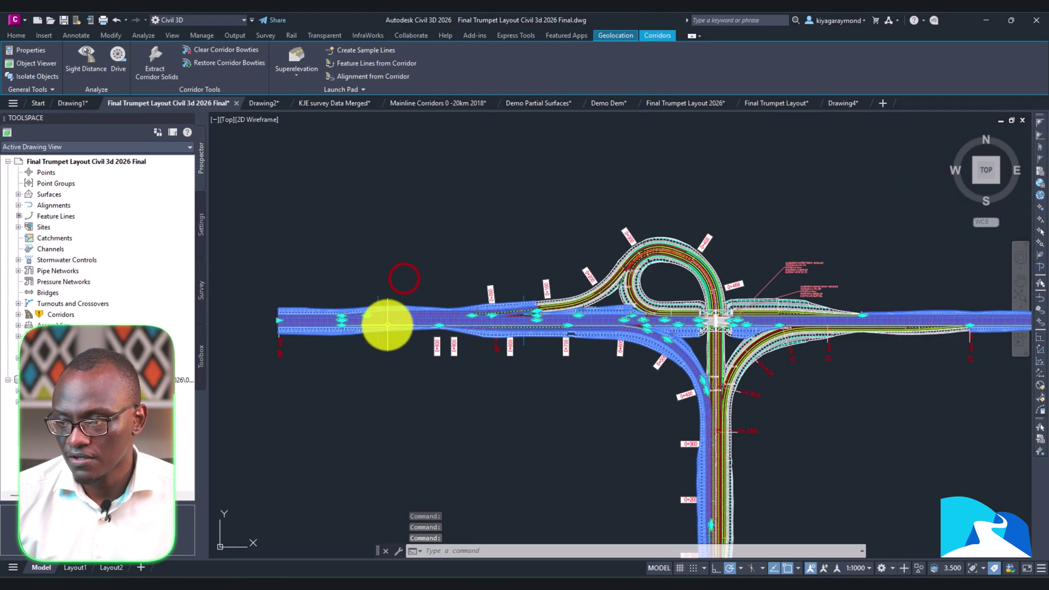
- Add the loop ramp corridors to the selection, choosing Corridor for the overlapping objects
{"action": "scroll", "coordinate": [728, 294], "scroll_direction": "up", "scroll_amount": 2}
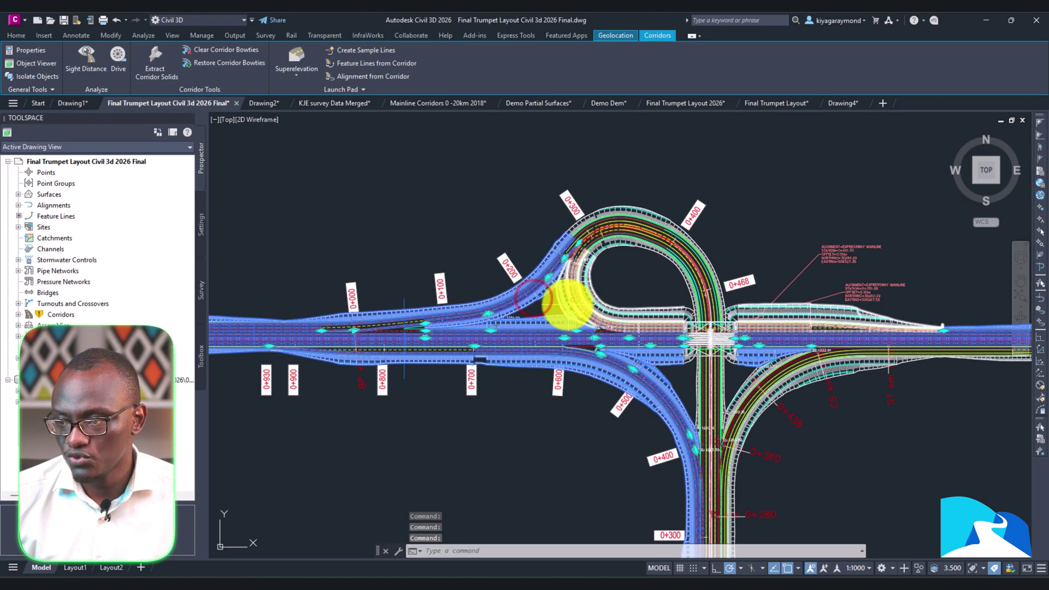
{"action": "left_click", "coordinate": [607, 246]}
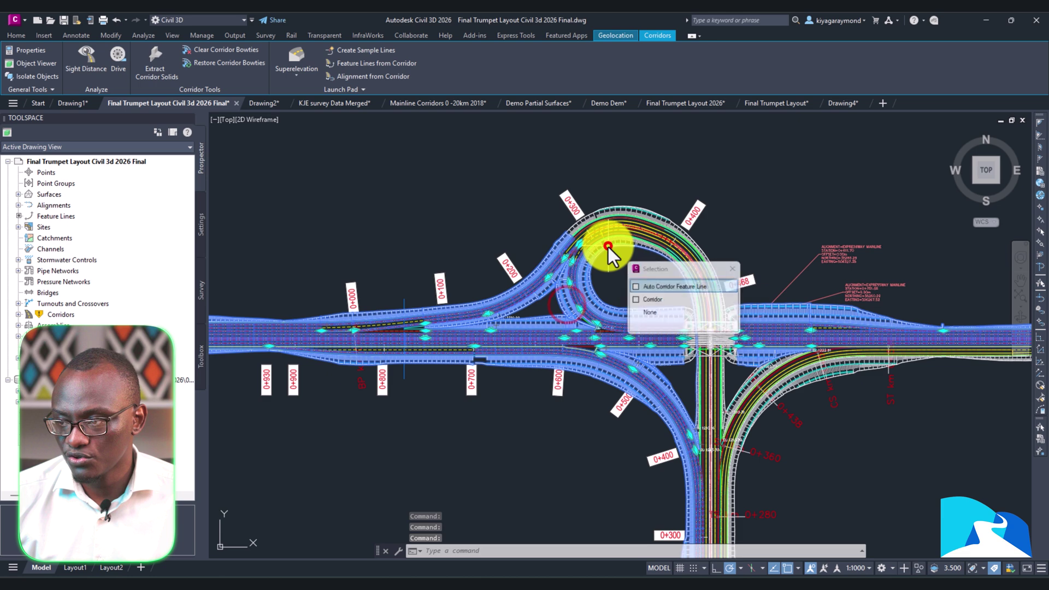
{"action": "left_click", "coordinate": [679, 301]}
{"action": "scroll", "coordinate": [731, 356], "scroll_direction": "up", "scroll_amount": 5}
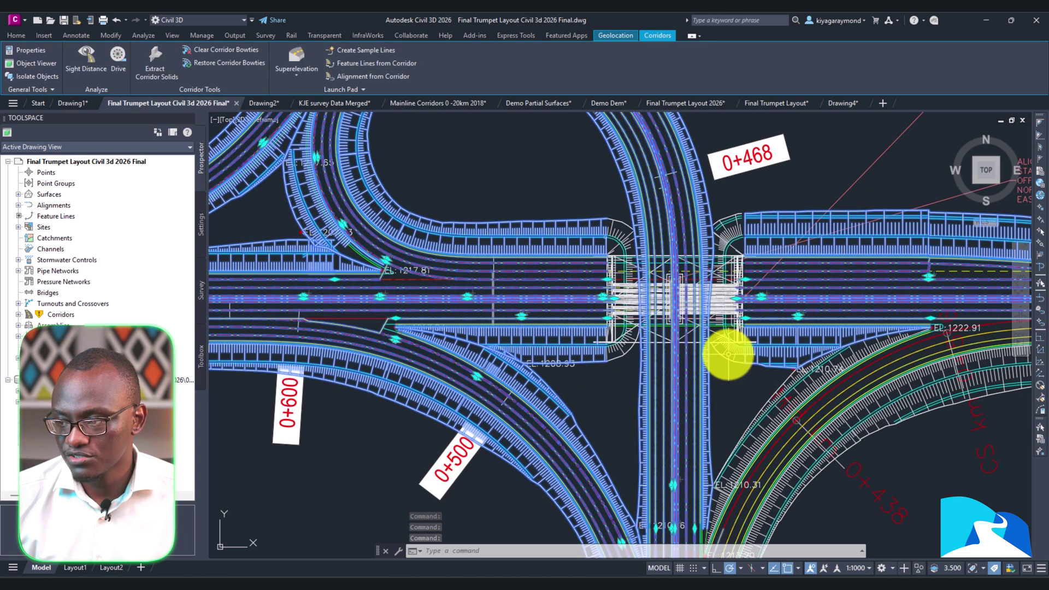
- Add the bridge block and the ramp corridor southeast of the bridge to the selection
{"action": "left_click", "coordinate": [720, 356]}
{"action": "left_click", "coordinate": [631, 351]}
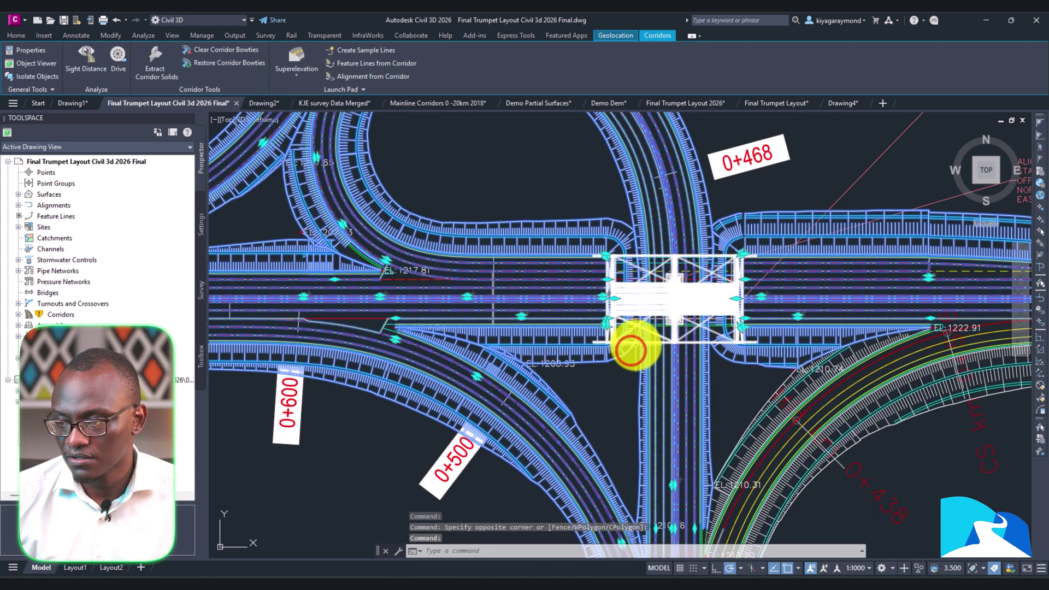
{"action": "scroll", "coordinate": [633, 346], "scroll_direction": "up", "scroll_amount": 6}
{"action": "left_click", "coordinate": [638, 339]}
{"action": "scroll", "coordinate": [638, 340], "scroll_direction": "down", "scroll_amount": 12}
{"action": "scroll", "coordinate": [677, 364], "scroll_direction": "up", "scroll_amount": 4}
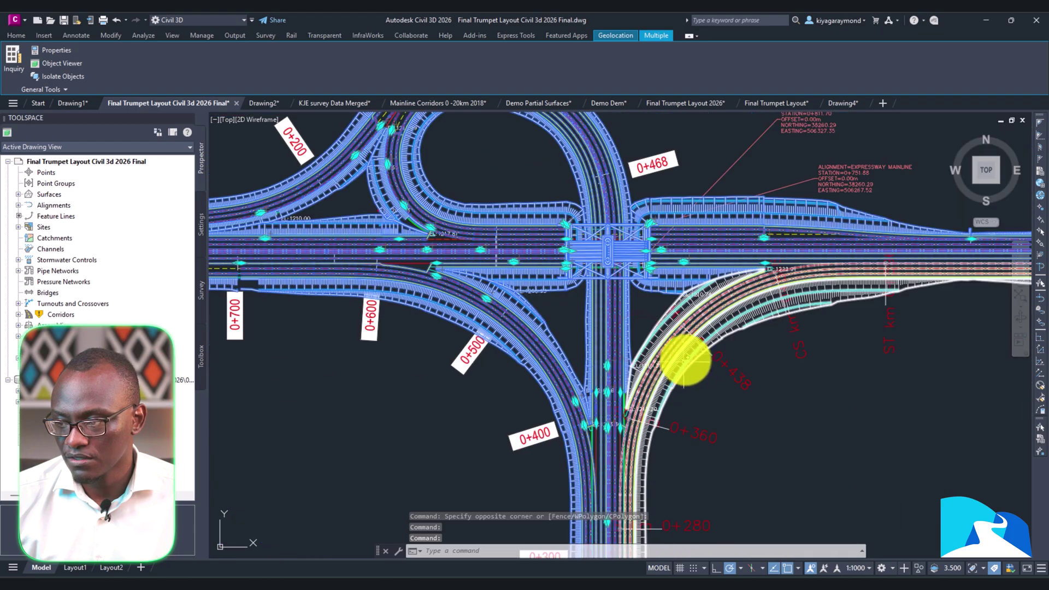
- Add all the selected corridors and the bridge block to the Model Viewer
{"action": "scroll", "coordinate": [732, 295], "scroll_direction": "down", "scroll_amount": 5}
{"action": "scroll", "coordinate": [716, 284], "scroll_direction": "up", "scroll_amount": 5}
{"action": "middle_click_drag", "start_coordinate": [702, 305], "coordinate": [684, 482]}
{"action": "scroll", "coordinate": [686, 281], "scroll_direction": "up", "scroll_amount": 4}
{"action": "right_click", "coordinate": [644, 308]}
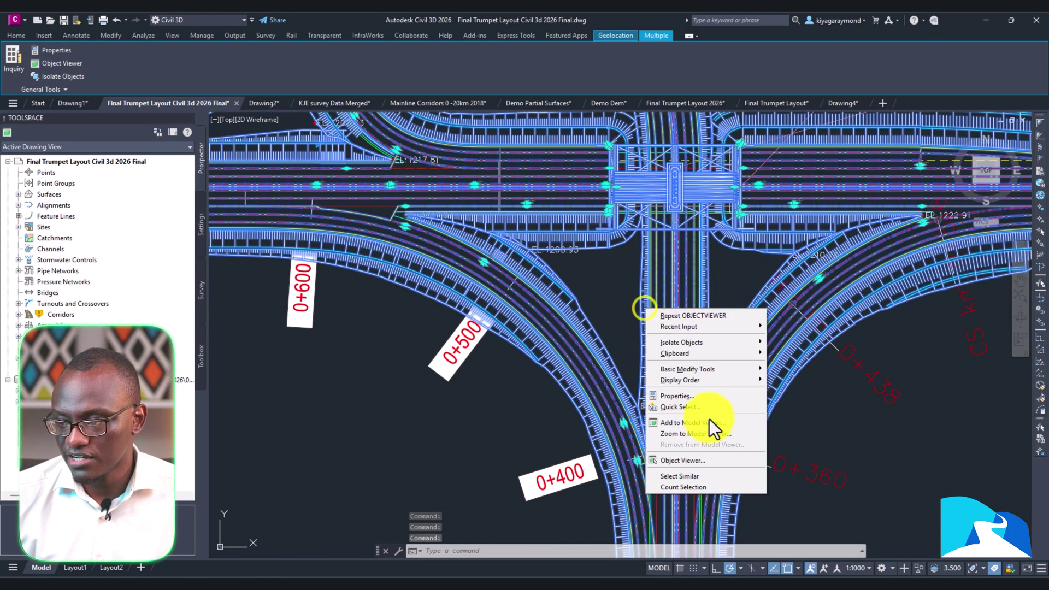
{"action": "left_click", "coordinate": [710, 424]}
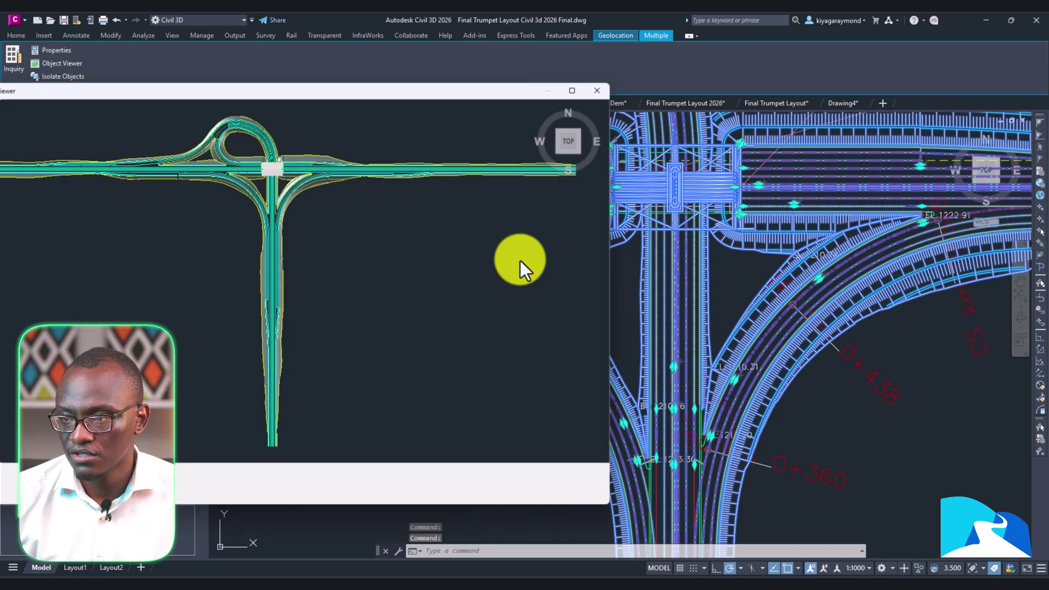
- Move the Model Viewer into clear view and examine the interchange and its bridge in 3D from several angles
{"action": "left_click_drag", "start_coordinate": [422, 89], "coordinate": [579, 162]}
{"action": "scroll", "coordinate": [355, 263], "scroll_direction": "up", "scroll_amount": 5}
{"action": "left_click_drag", "start_coordinate": [485, 377], "coordinate": [437, 282]}
{"action": "scroll", "coordinate": [645, 271], "scroll_direction": "up", "scroll_amount": 5}
{"action": "left_click_drag", "start_coordinate": [640, 298], "coordinate": [418, 304]}
{"action": "left_click_drag", "start_coordinate": [602, 335], "coordinate": [515, 447]}
{"action": "mouse_move", "coordinate": [513, 447]}
{"action": "left_mouse_down"}
{"action": "mouse_move", "coordinate": [440, 491]}
{"action": "mouse_move", "coordinate": [588, 468]}
{"action": "mouse_move", "coordinate": [494, 506]}
{"action": "mouse_move", "coordinate": [480, 468]}
{"action": "mouse_move", "coordinate": [497, 498]}
{"action": "mouse_move", "coordinate": [513, 480]}
{"action": "left_mouse_up"}
{"action": "left_click_drag", "start_coordinate": [545, 174], "coordinate": [569, 105]}
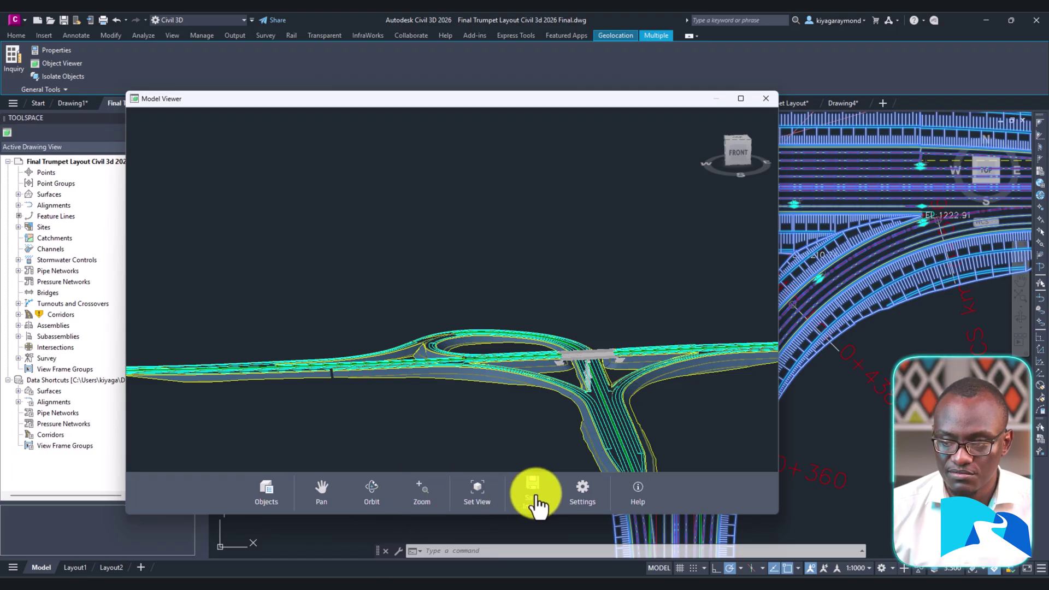
{"action": "left_click_drag", "start_coordinate": [542, 418], "coordinate": [573, 455]}
{"action": "mouse_move", "coordinate": [599, 408]}
{"action": "left_mouse_down"}
{"action": "mouse_move", "coordinate": [557, 426]}
{"action": "mouse_move", "coordinate": [514, 474]}
{"action": "left_mouse_up"}
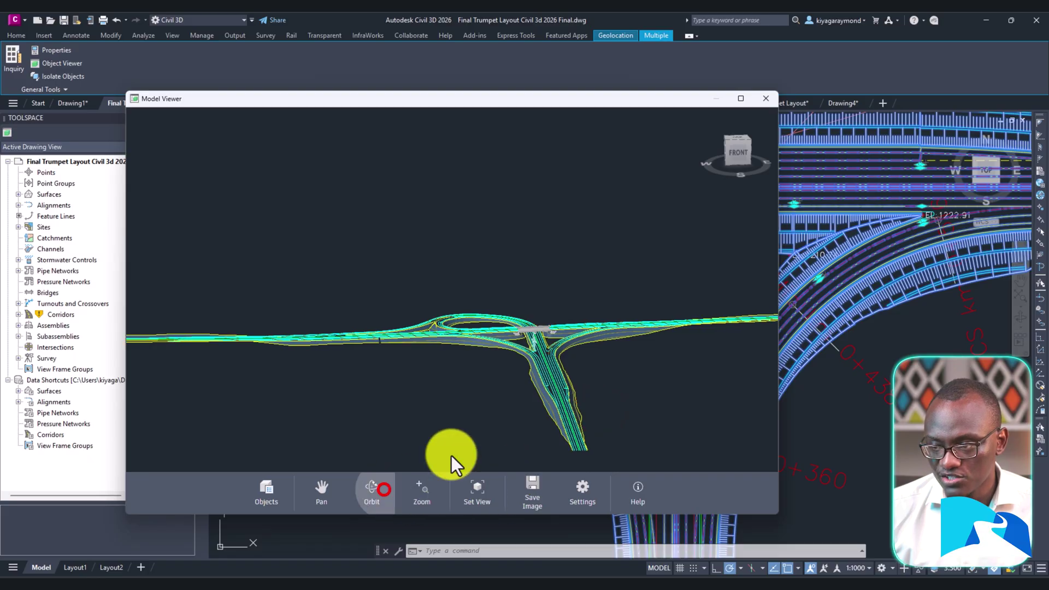
{"action": "left_click", "coordinate": [360, 505]}
{"action": "left_click_drag", "start_coordinate": [555, 403], "coordinate": [583, 340]}
{"action": "scroll", "coordinate": [543, 359], "scroll_direction": "up", "scroll_amount": 5}
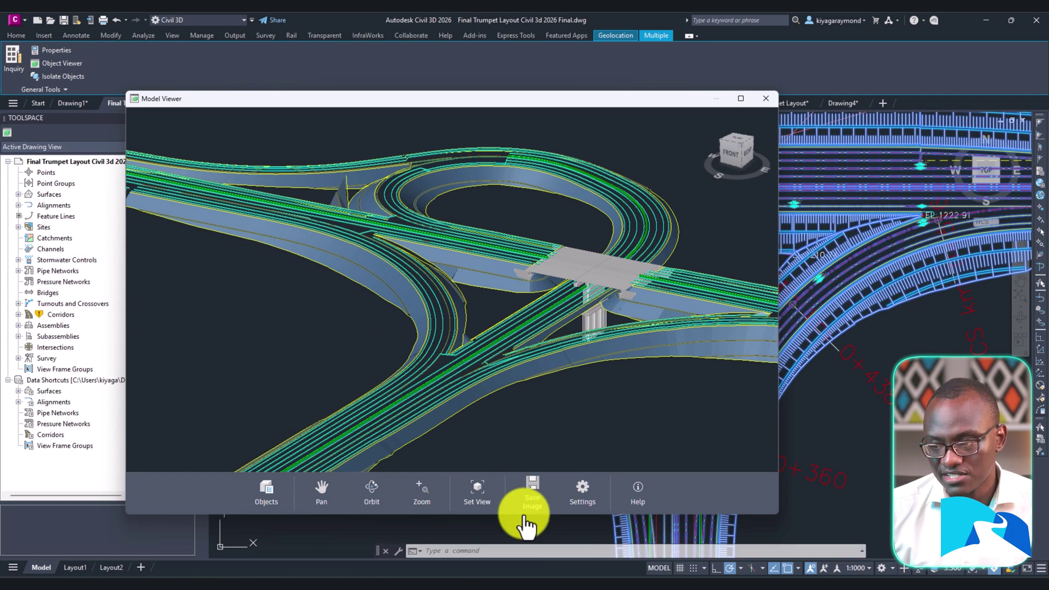
- List the Model Viewer's objects, hide the Blocks group, and inspect the corridors where the bridge crosses
{"action": "left_click", "coordinate": [265, 490]}
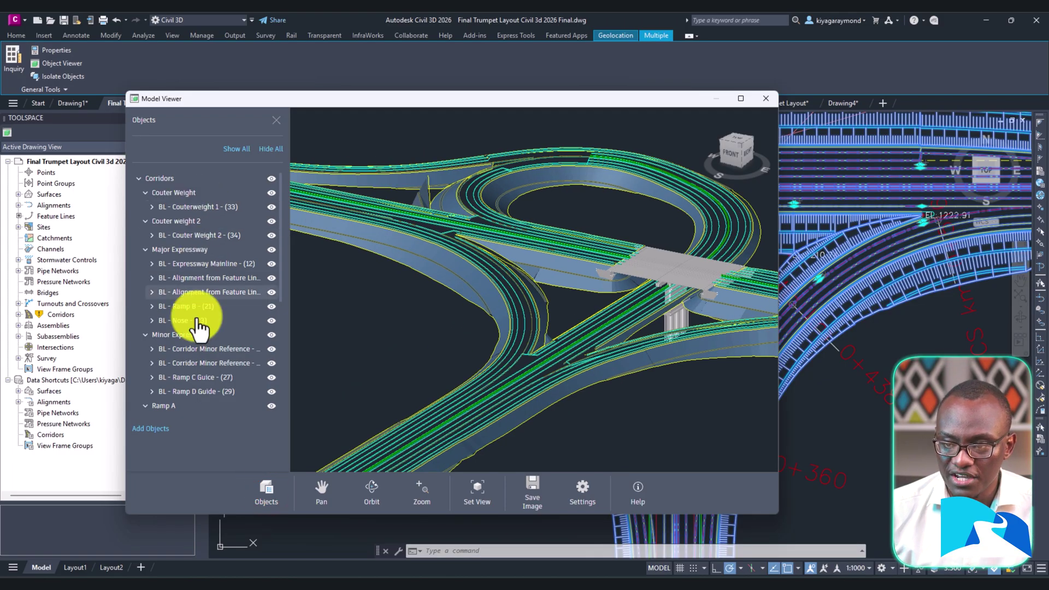
{"action": "scroll", "coordinate": [194, 420], "scroll_direction": "down", "scroll_amount": 5}
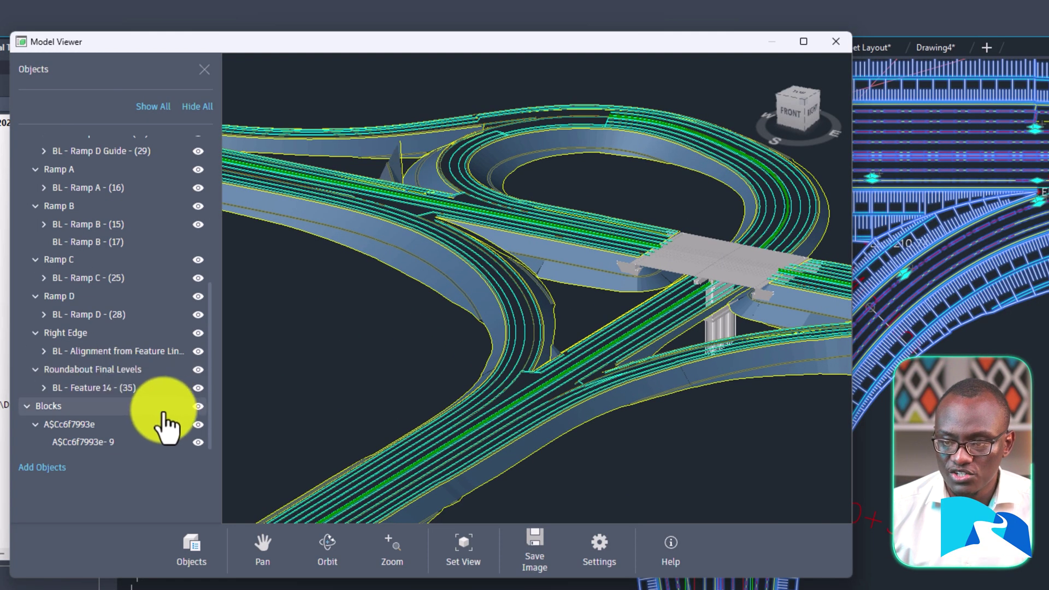
{"action": "left_click", "coordinate": [200, 406]}
{"action": "left_click", "coordinate": [198, 406]}
{"action": "left_click", "coordinate": [198, 406]}
{"action": "left_click_drag", "start_coordinate": [732, 258], "coordinate": [527, 278]}
{"action": "left_click_drag", "start_coordinate": [699, 266], "coordinate": [590, 275]}
{"action": "scroll", "coordinate": [659, 277], "scroll_direction": "up", "scroll_amount": 4}
{"action": "left_click_drag", "start_coordinate": [661, 279], "coordinate": [688, 272]}
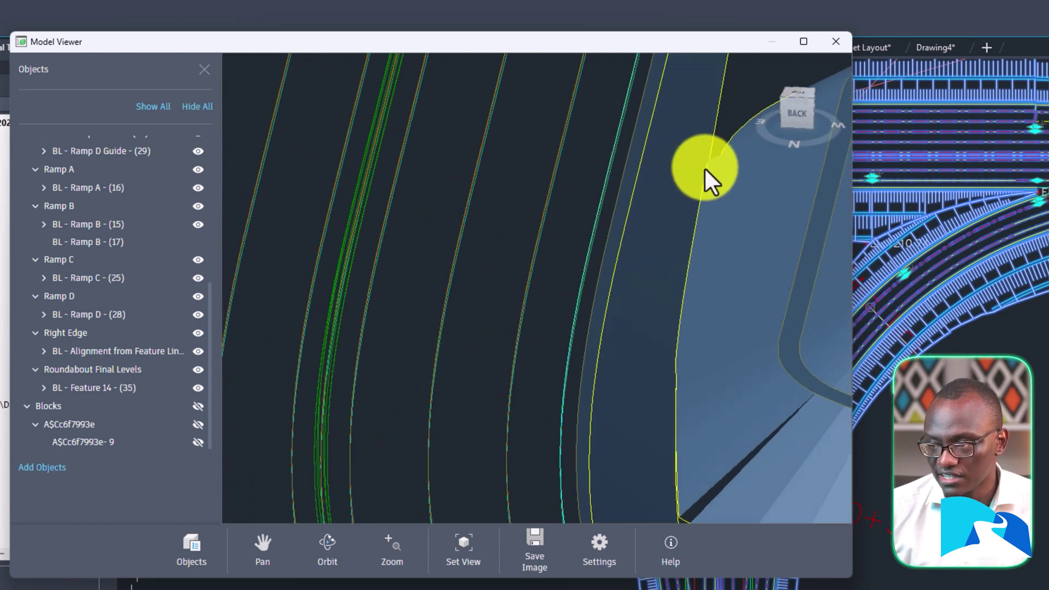
{"action": "scroll", "coordinate": [688, 421], "scroll_direction": "down", "scroll_amount": 5}
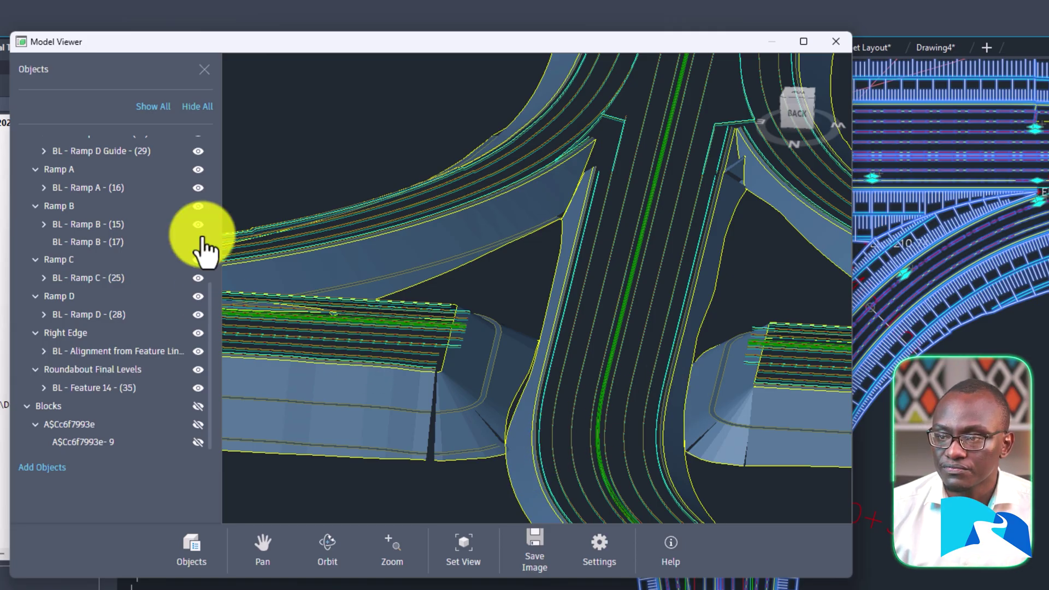
- Hide all objects, show only Couter Weight, Couter weight 2 and Blocks, and examine the isolated bridge
{"action": "left_click", "coordinate": [195, 106]}
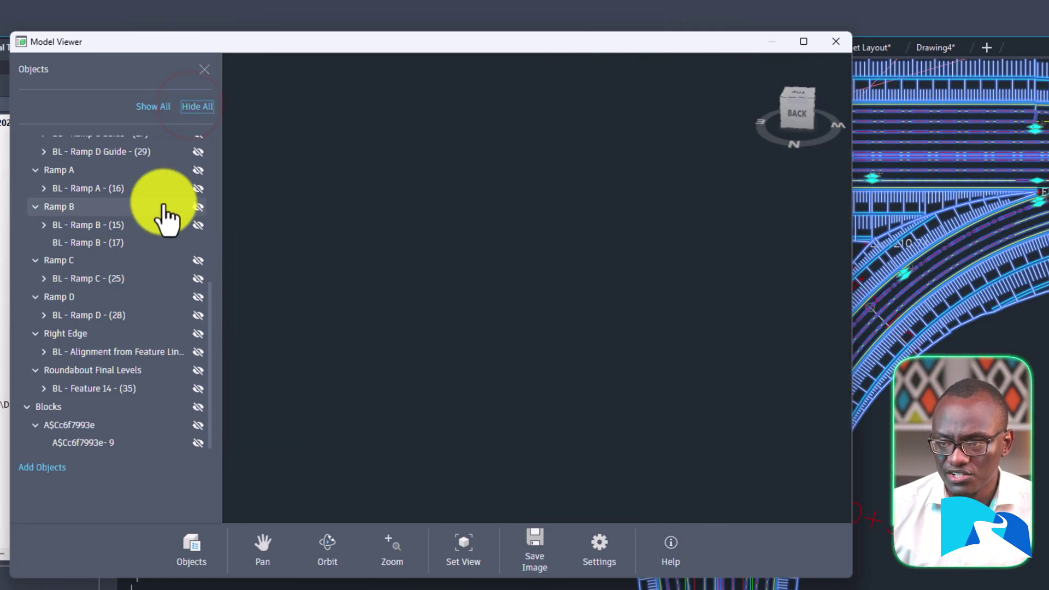
{"action": "scroll", "coordinate": [164, 218], "scroll_direction": "up", "scroll_amount": 5}
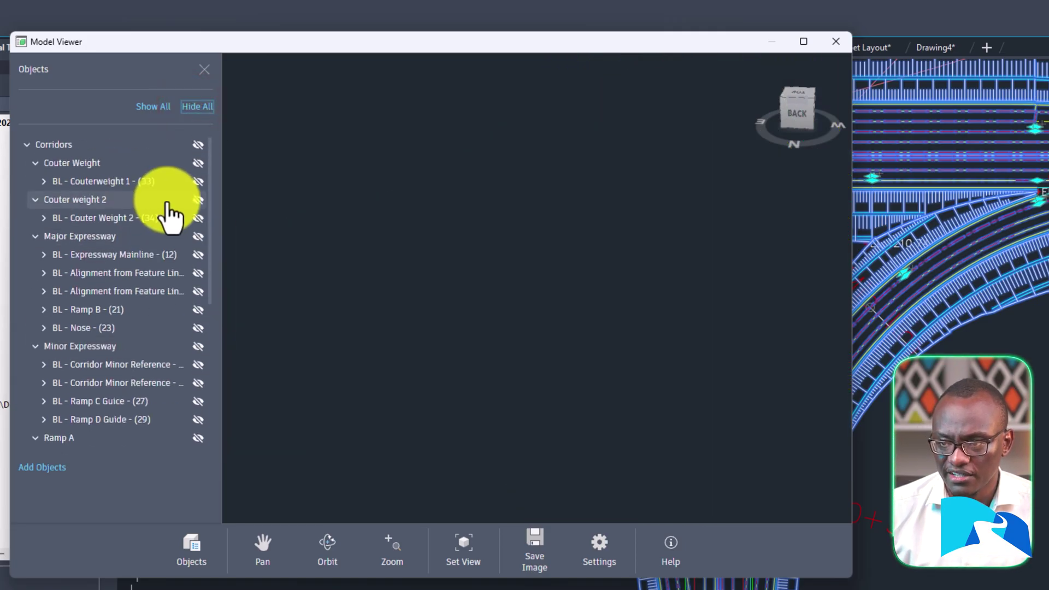
{"action": "left_click", "coordinate": [199, 163]}
{"action": "left_click", "coordinate": [199, 200]}
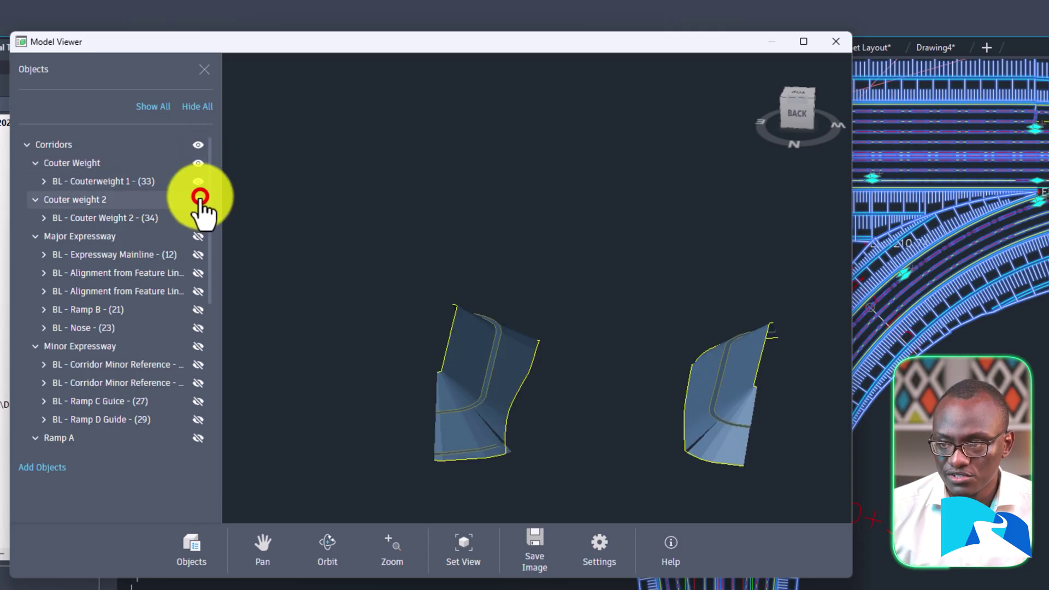
{"action": "scroll", "coordinate": [188, 424], "scroll_direction": "down", "scroll_amount": 5}
{"action": "left_click", "coordinate": [198, 404]}
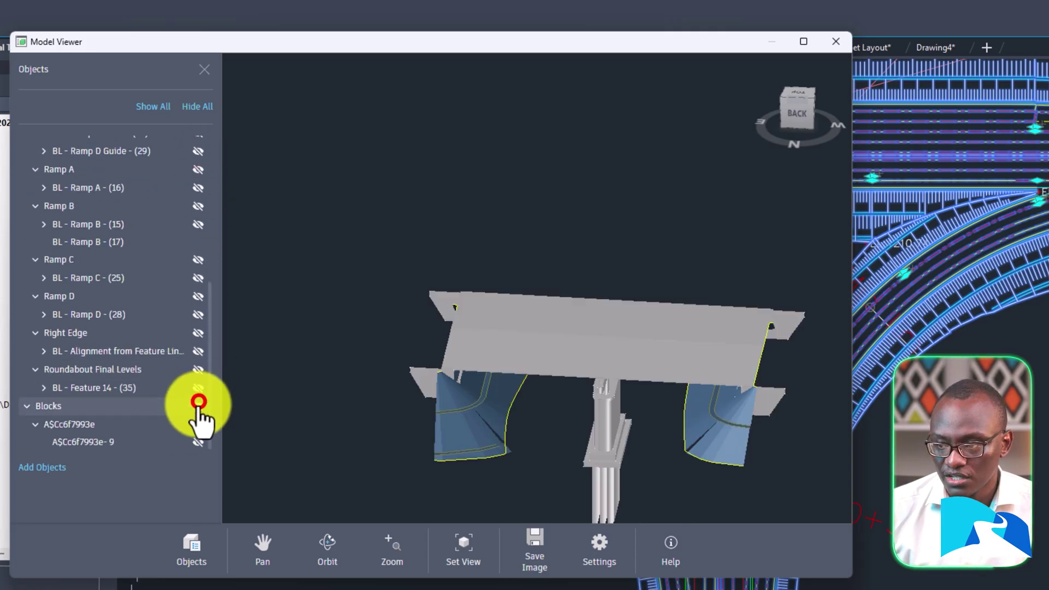
{"action": "left_click_drag", "start_coordinate": [764, 346], "coordinate": [632, 363]}
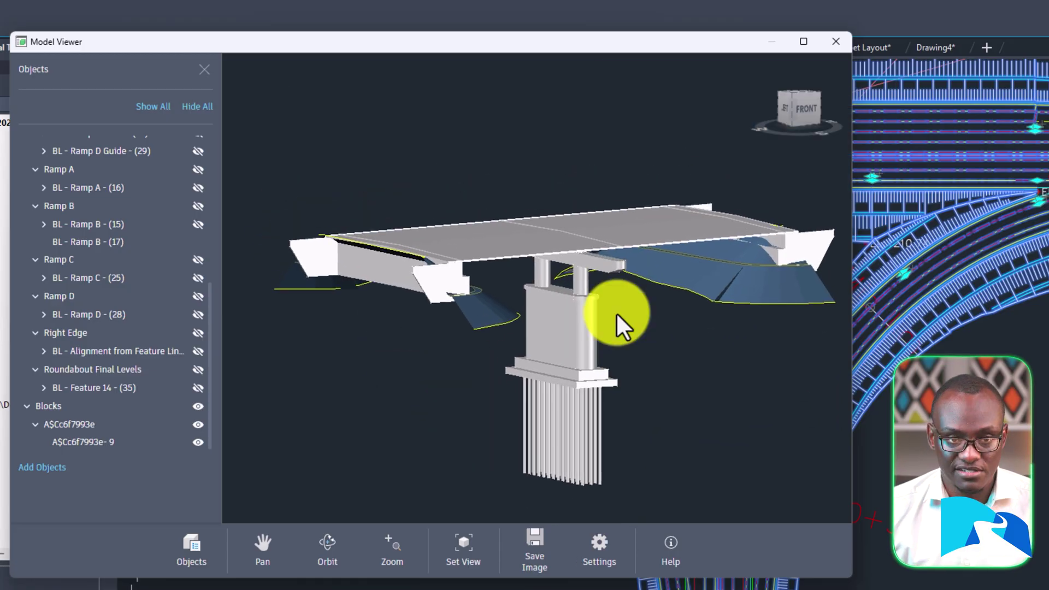
{"action": "scroll", "coordinate": [623, 314], "scroll_direction": "down", "scroll_amount": 2}
{"action": "scroll", "coordinate": [622, 314], "scroll_direction": "up", "scroll_amount": 4}
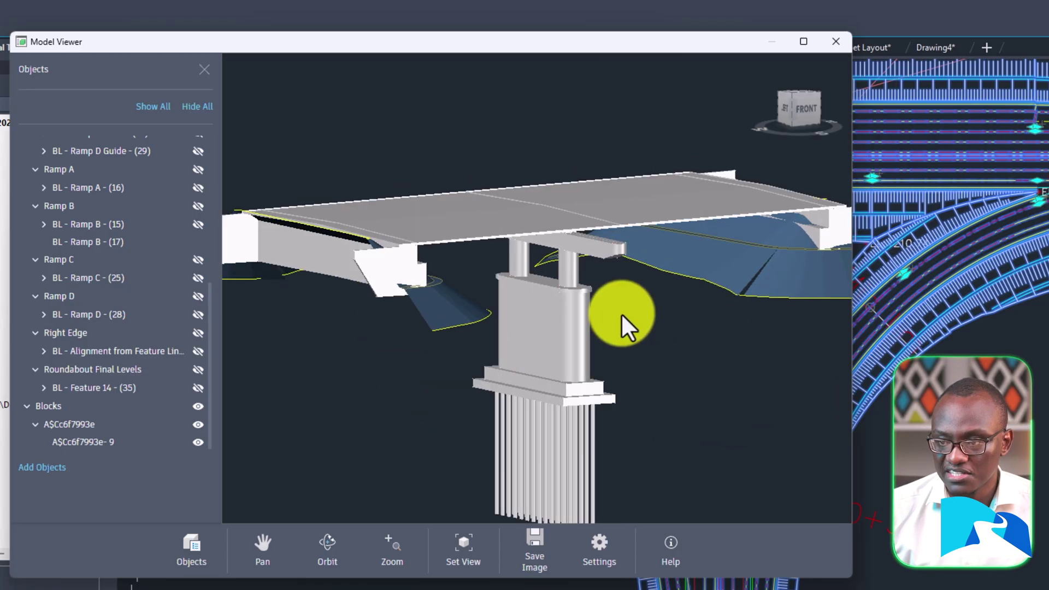
- Show all objects in the Model Viewer again and look over the complete interchange from above
{"action": "left_click", "coordinate": [154, 106]}
{"action": "scroll", "coordinate": [594, 341], "scroll_direction": "down", "scroll_amount": 6}
{"action": "left_click_drag", "start_coordinate": [601, 339], "coordinate": [475, 386]}
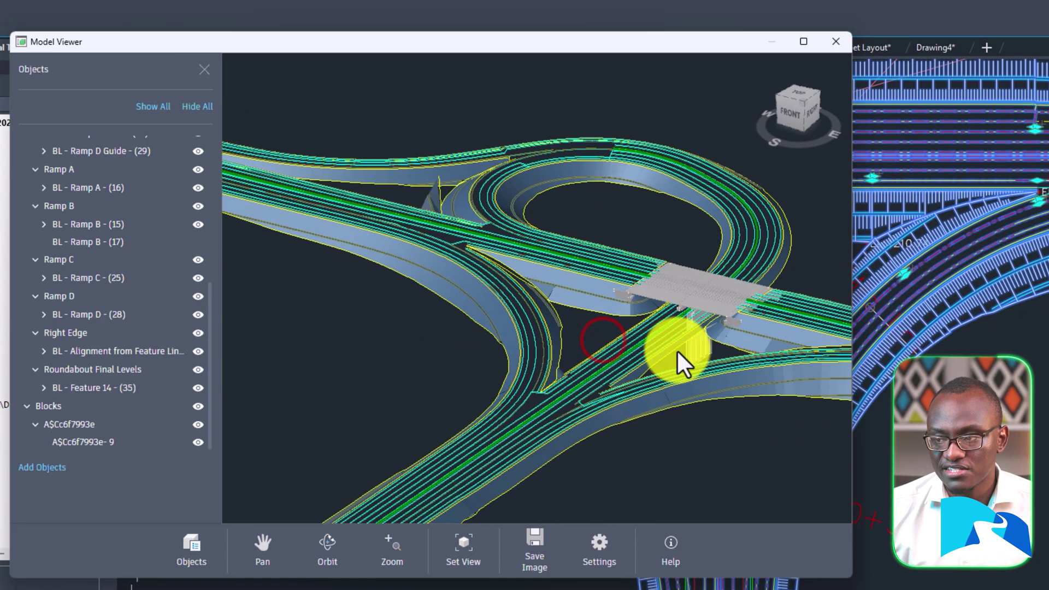
{"action": "left_click_drag", "start_coordinate": [674, 350], "coordinate": [607, 364]}
{"action": "scroll", "coordinate": [621, 360], "scroll_direction": "down", "scroll_amount": 3}
{"action": "scroll", "coordinate": [593, 262], "scroll_direction": "up", "scroll_amount": 3}
{"action": "scroll", "coordinate": [611, 273], "scroll_direction": "down", "scroll_amount": 5}
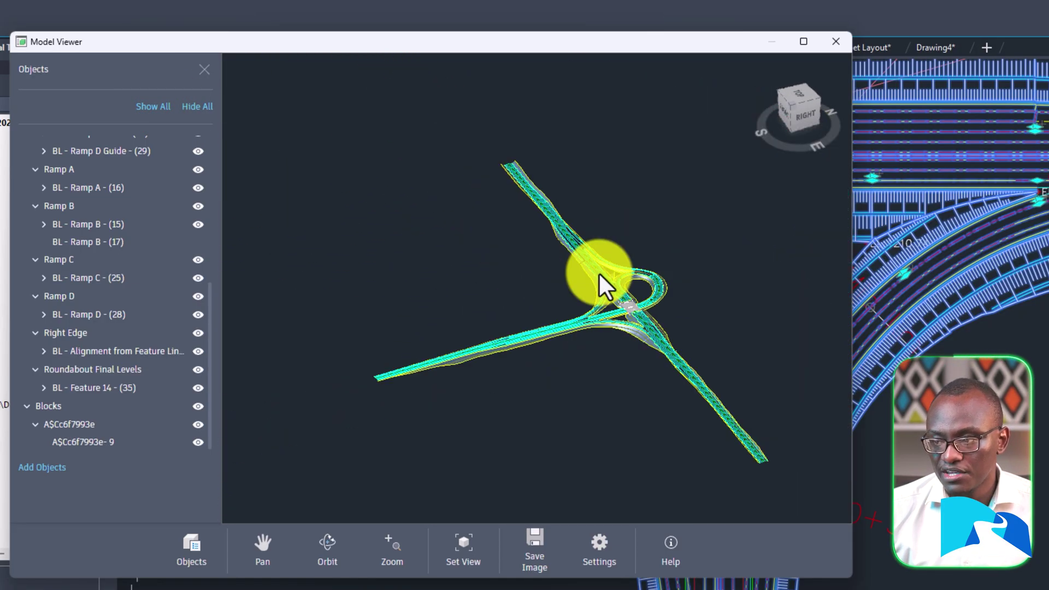
{"action": "scroll", "coordinate": [590, 267], "scroll_direction": "up", "scroll_amount": 5}
{"action": "scroll", "coordinate": [600, 295], "scroll_direction": "down", "scroll_amount": 5}
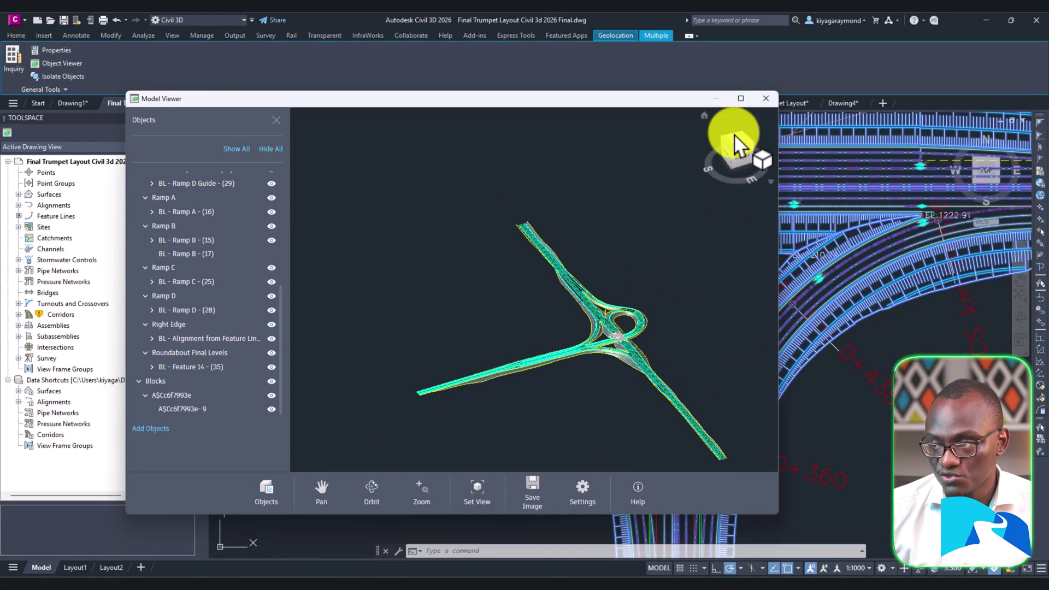
- Maximize the Model Viewer and examine the ramps and bridge crossing from different sides
{"action": "left_click", "coordinate": [740, 99]}
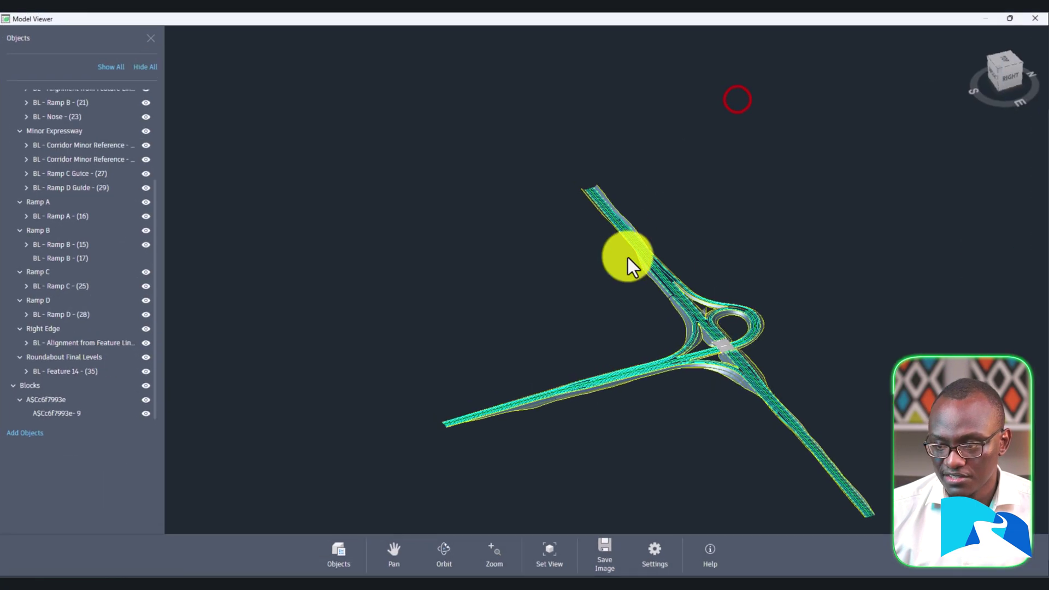
{"action": "scroll", "coordinate": [687, 336], "scroll_direction": "up", "scroll_amount": 3}
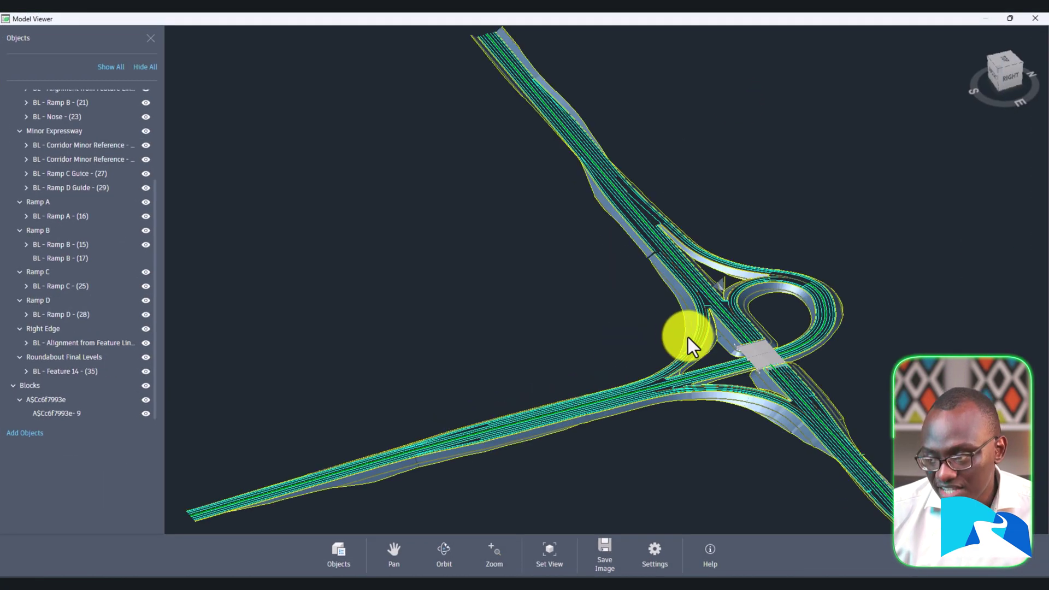
{"action": "scroll", "coordinate": [712, 366], "scroll_direction": "up", "scroll_amount": 5}
{"action": "left_click_drag", "start_coordinate": [705, 374], "coordinate": [877, 357]}
{"action": "left_click_drag", "start_coordinate": [386, 358], "coordinate": [528, 341]}
{"action": "scroll", "coordinate": [376, 379], "scroll_direction": "up", "scroll_amount": 6}
{"action": "scroll", "coordinate": [258, 397], "scroll_direction": "down", "scroll_amount": 6}
{"action": "left_click_drag", "start_coordinate": [257, 398], "coordinate": [408, 356]}
{"action": "middle_click_drag", "start_coordinate": [467, 250], "coordinate": [391, 405]}
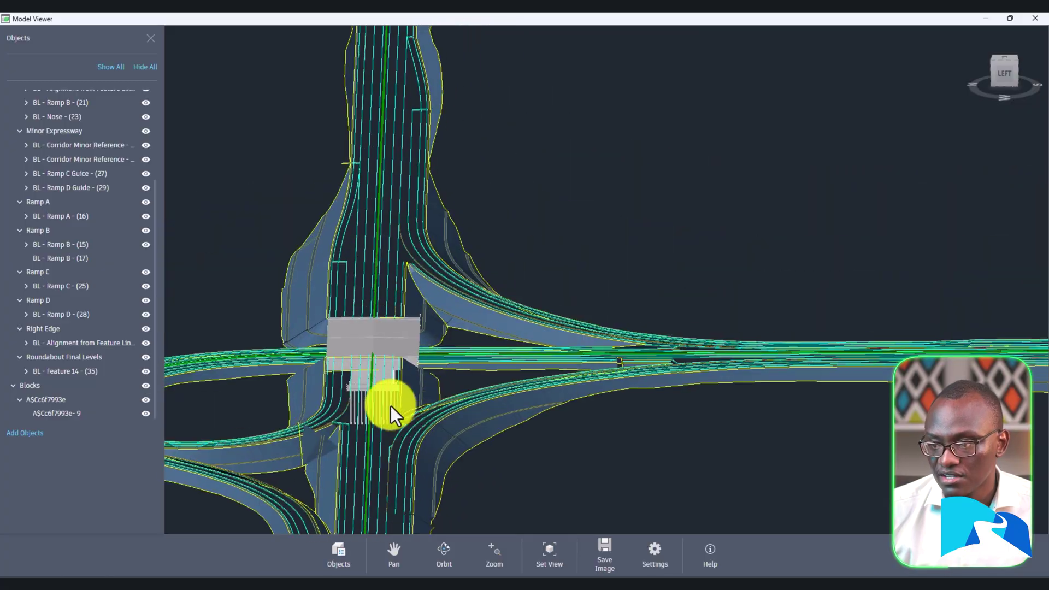
- Bring up the Model Viewer's settings, set the visual style to Conceptual, and examine the loop ramp and bridge
{"action": "scroll", "coordinate": [456, 392], "scroll_direction": "up", "scroll_amount": 6}
{"action": "left_click_drag", "start_coordinate": [464, 391], "coordinate": [321, 391]}
{"action": "mouse_move", "coordinate": [485, 341]}
{"action": "left_mouse_down"}
{"action": "mouse_move", "coordinate": [419, 301]}
{"action": "mouse_move", "coordinate": [470, 296]}
{"action": "mouse_move", "coordinate": [445, 338]}
{"action": "mouse_move", "coordinate": [459, 366]}
{"action": "mouse_move", "coordinate": [483, 373]}
{"action": "mouse_move", "coordinate": [451, 358]}
{"action": "mouse_move", "coordinate": [480, 363]}
{"action": "left_mouse_up"}
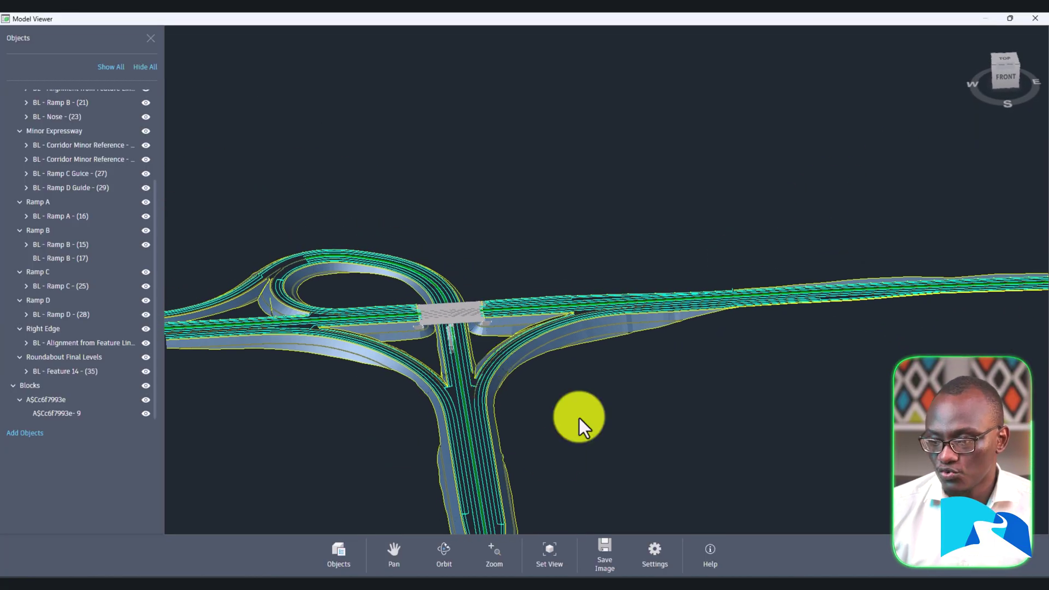
{"action": "left_click", "coordinate": [656, 552]}
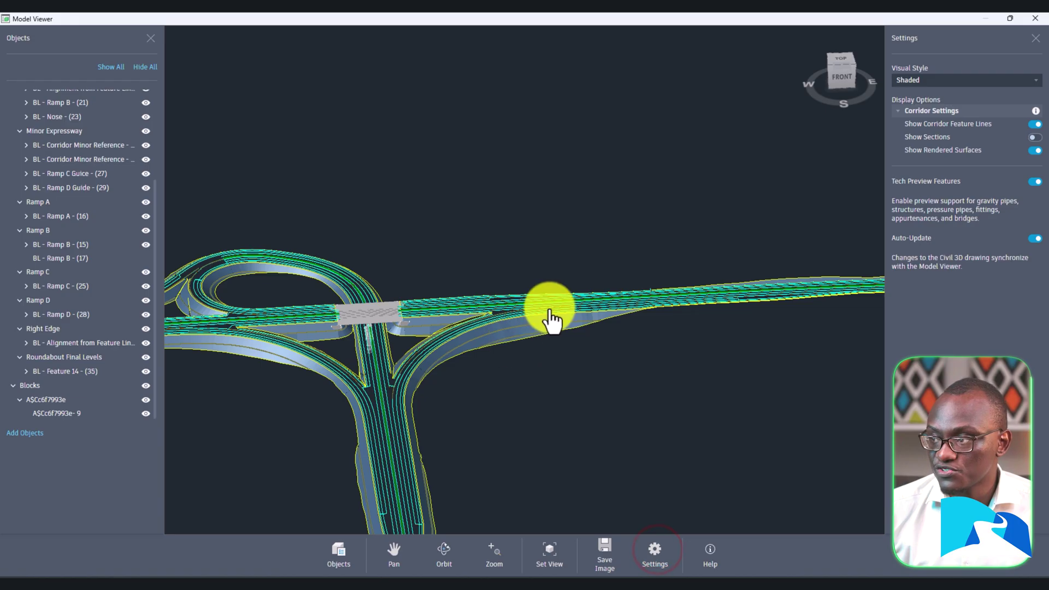
{"action": "left_click", "coordinate": [957, 81]}
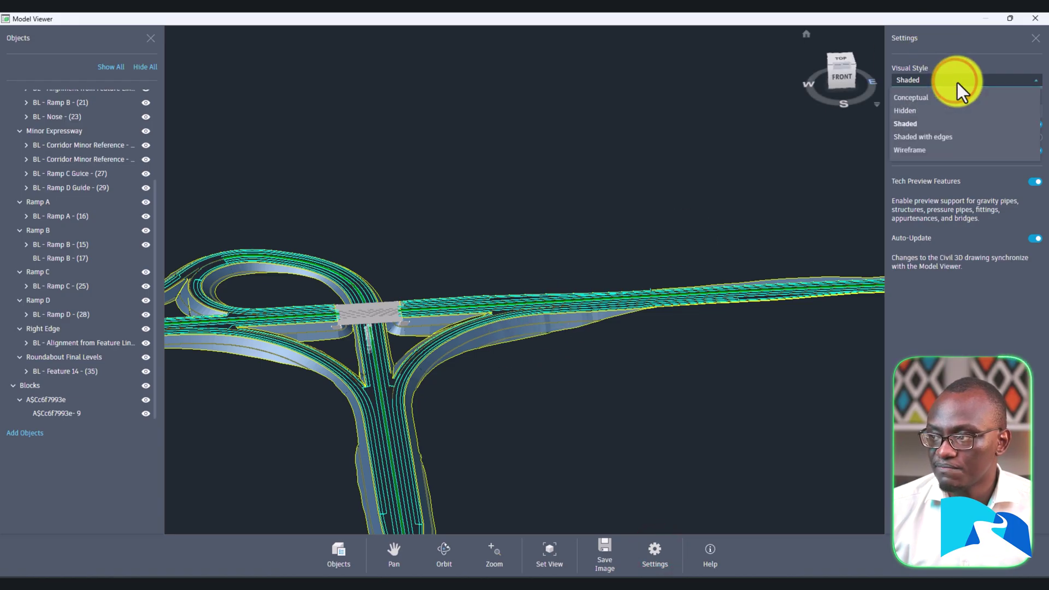
{"action": "left_click", "coordinate": [950, 98]}
{"action": "left_click_drag", "start_coordinate": [528, 313], "coordinate": [399, 315]}
{"action": "scroll", "coordinate": [432, 307], "scroll_direction": "up", "scroll_amount": 5}
{"action": "left_click_drag", "start_coordinate": [484, 316], "coordinate": [456, 372]}
{"action": "scroll", "coordinate": [448, 352], "scroll_direction": "down", "scroll_amount": 5}
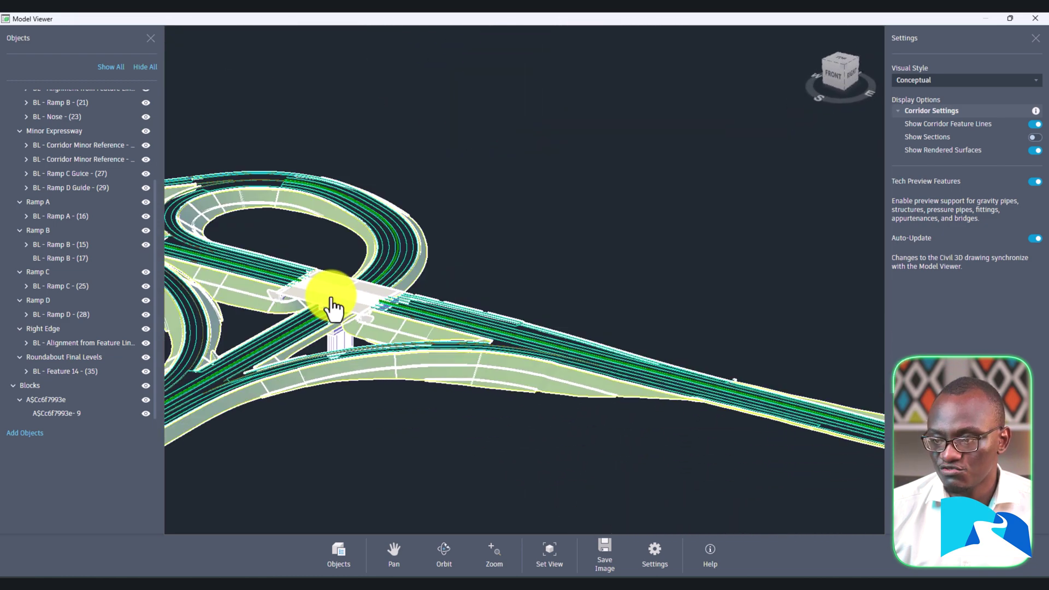
{"action": "middle_click_drag", "start_coordinate": [330, 296], "coordinate": [569, 390]}
{"action": "scroll", "coordinate": [568, 389], "scroll_direction": "up", "scroll_amount": 5}
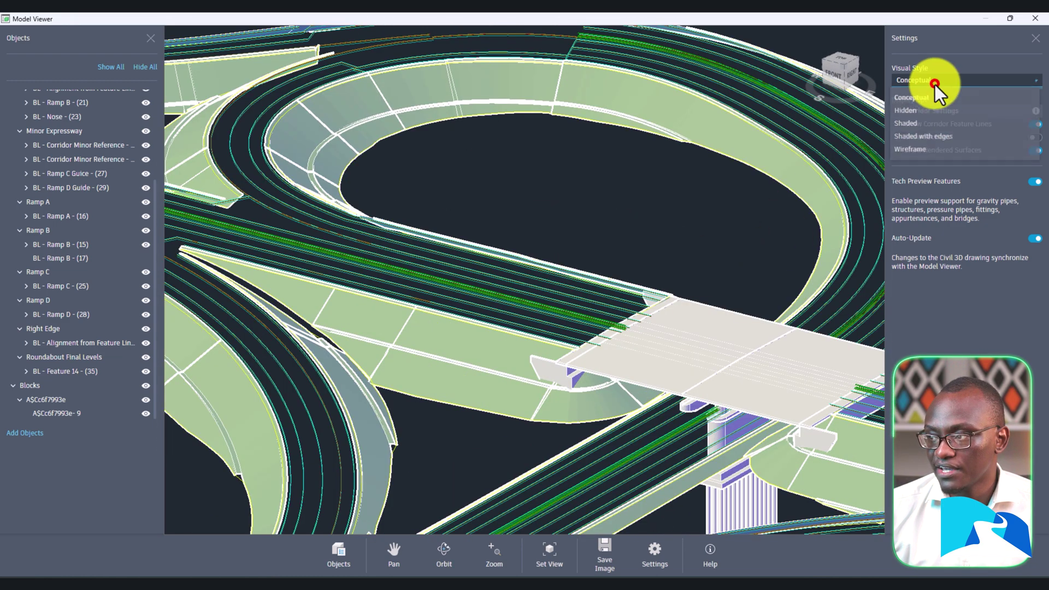
- Change the visual style to Hidden and look over the interchange near the bridge
{"action": "left_click", "coordinate": [929, 112]}
{"action": "scroll", "coordinate": [489, 350], "scroll_direction": "down", "scroll_amount": 5}
{"action": "scroll", "coordinate": [532, 387], "scroll_direction": "up", "scroll_amount": 5}
{"action": "scroll", "coordinate": [522, 380], "scroll_direction": "up", "scroll_amount": 2}
{"action": "left_click_drag", "start_coordinate": [576, 308], "coordinate": [690, 311]}
- Change the visual style to Shaded and inspect the ramps and bridge deck up close
{"action": "left_click", "coordinate": [942, 78]}
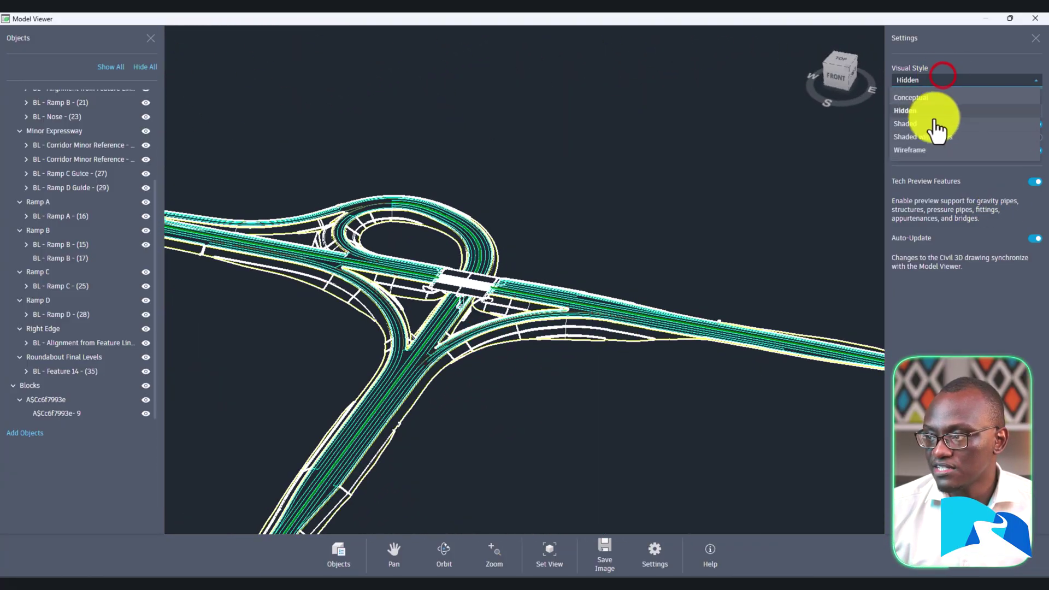
{"action": "left_click", "coordinate": [930, 125]}
{"action": "scroll", "coordinate": [465, 304], "scroll_direction": "up", "scroll_amount": 6}
{"action": "middle_click_drag", "start_coordinate": [413, 279], "coordinate": [610, 377]}
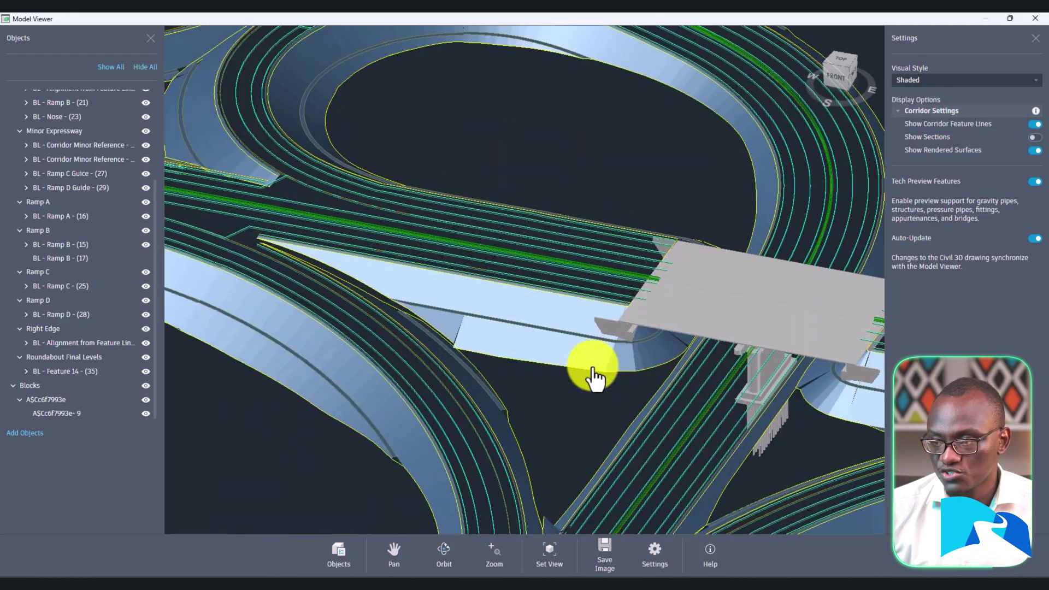
{"action": "scroll", "coordinate": [607, 373], "scroll_direction": "down", "scroll_amount": 6}
{"action": "scroll", "coordinate": [506, 364], "scroll_direction": "up", "scroll_amount": 3}
- Apply the Shaded with edges visual style and examine the triangulated slopes along the ramps and expressway
{"action": "left_click", "coordinate": [939, 82]}
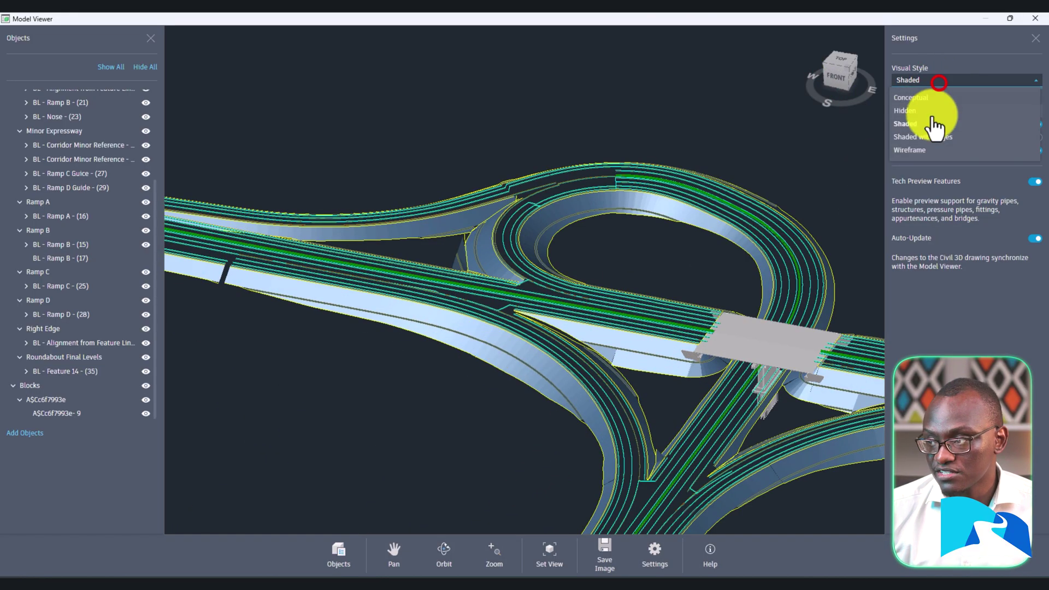
{"action": "left_click", "coordinate": [939, 138]}
{"action": "scroll", "coordinate": [601, 387], "scroll_direction": "up", "scroll_amount": 3}
{"action": "mouse_move", "coordinate": [627, 398]}
{"action": "left_mouse_down"}
{"action": "mouse_move", "coordinate": [555, 374]}
{"action": "mouse_move", "coordinate": [680, 355]}
{"action": "mouse_move", "coordinate": [665, 437]}
{"action": "mouse_move", "coordinate": [597, 461]}
{"action": "mouse_move", "coordinate": [779, 414]}
{"action": "mouse_move", "coordinate": [703, 443]}
{"action": "left_mouse_up"}
{"action": "scroll", "coordinate": [662, 415], "scroll_direction": "down", "scroll_amount": 5}
{"action": "scroll", "coordinate": [667, 402], "scroll_direction": "up", "scroll_amount": 10}
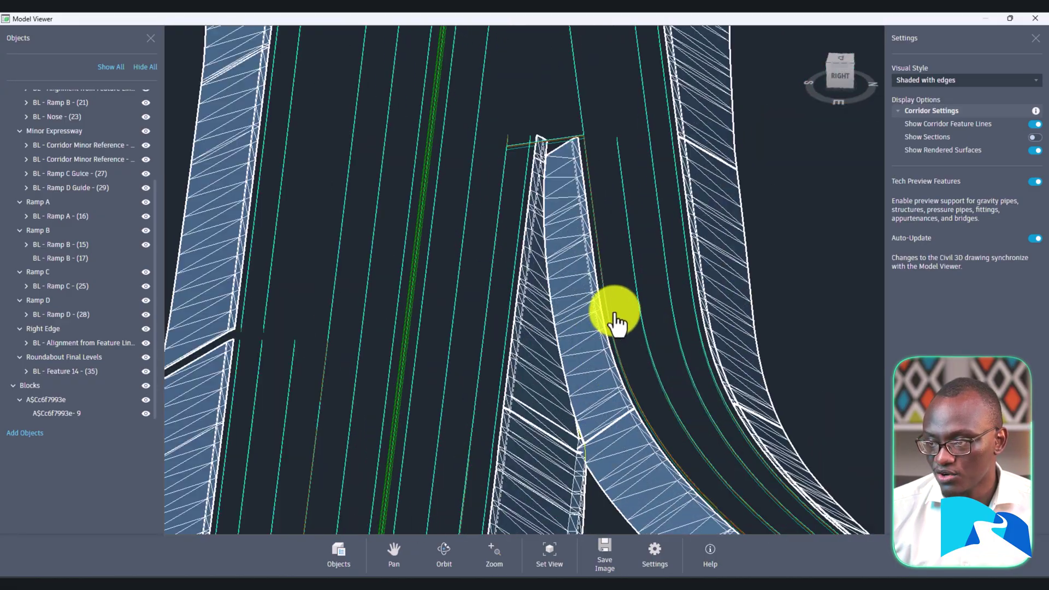
{"action": "scroll", "coordinate": [562, 370], "scroll_direction": "down", "scroll_amount": 8}
{"action": "left_click_drag", "start_coordinate": [562, 370], "coordinate": [741, 410]}
{"action": "scroll", "coordinate": [562, 417], "scroll_direction": "down", "scroll_amount": 5}
{"action": "scroll", "coordinate": [597, 382], "scroll_direction": "up", "scroll_amount": 8}
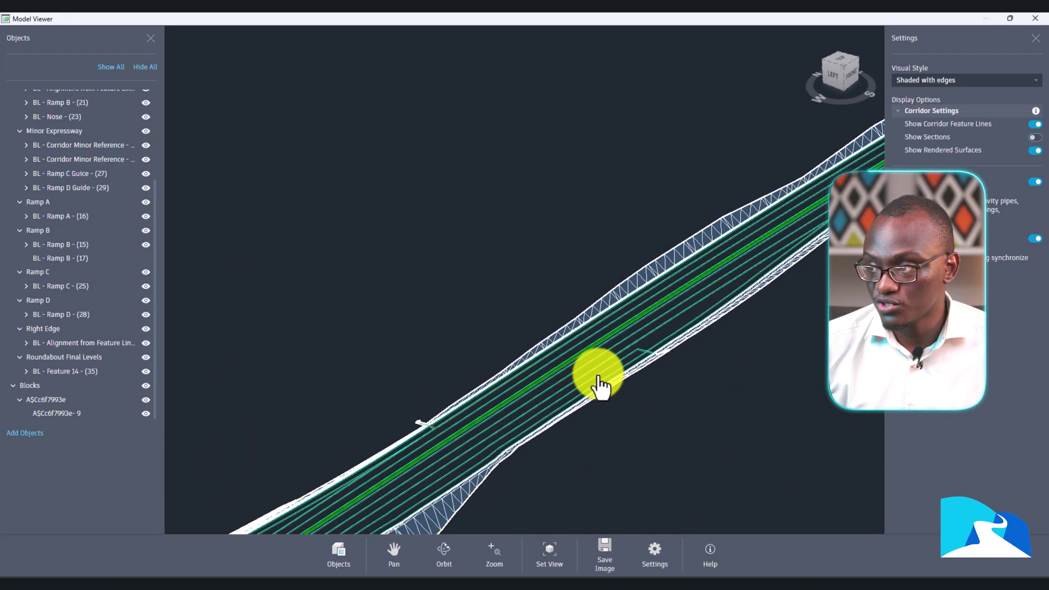
- Apply the Wireframe visual style and examine the corridors, ramp junctions and bridge from several angles
{"action": "left_click", "coordinate": [955, 79]}
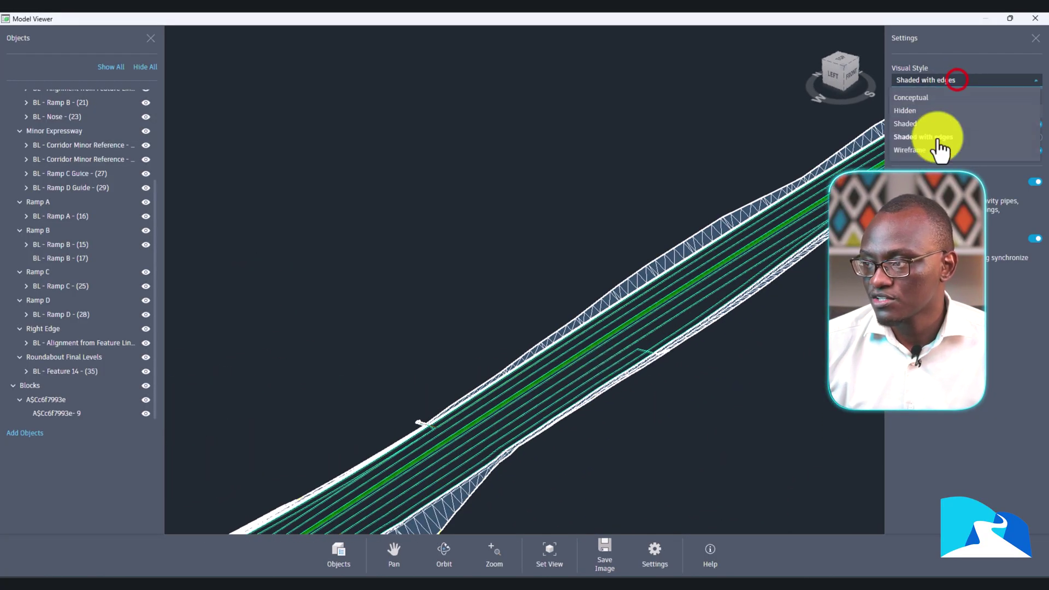
{"action": "left_click", "coordinate": [933, 149]}
{"action": "scroll", "coordinate": [515, 421], "scroll_direction": "down", "scroll_amount": 4}
{"action": "scroll", "coordinate": [529, 398], "scroll_direction": "up", "scroll_amount": 8}
{"action": "left_click_drag", "start_coordinate": [526, 430], "coordinate": [496, 386]}
{"action": "scroll", "coordinate": [494, 389], "scroll_direction": "down", "scroll_amount": 5}
{"action": "middle_click_drag", "start_coordinate": [477, 424], "coordinate": [540, 419]}
{"action": "left_click_drag", "start_coordinate": [628, 418], "coordinate": [513, 490]}
{"action": "scroll", "coordinate": [675, 316], "scroll_direction": "up", "scroll_amount": 6}
{"action": "scroll", "coordinate": [657, 320], "scroll_direction": "down", "scroll_amount": 3}
{"action": "scroll", "coordinate": [632, 214], "scroll_direction": "down", "scroll_amount": 4}
{"action": "middle_click_drag", "start_coordinate": [516, 219], "coordinate": [616, 325]}
{"action": "left_click_drag", "start_coordinate": [615, 325], "coordinate": [575, 347]}
{"action": "scroll", "coordinate": [524, 292], "scroll_direction": "down", "scroll_amount": 3}
{"action": "scroll", "coordinate": [575, 347], "scroll_direction": "up", "scroll_amount": 5}
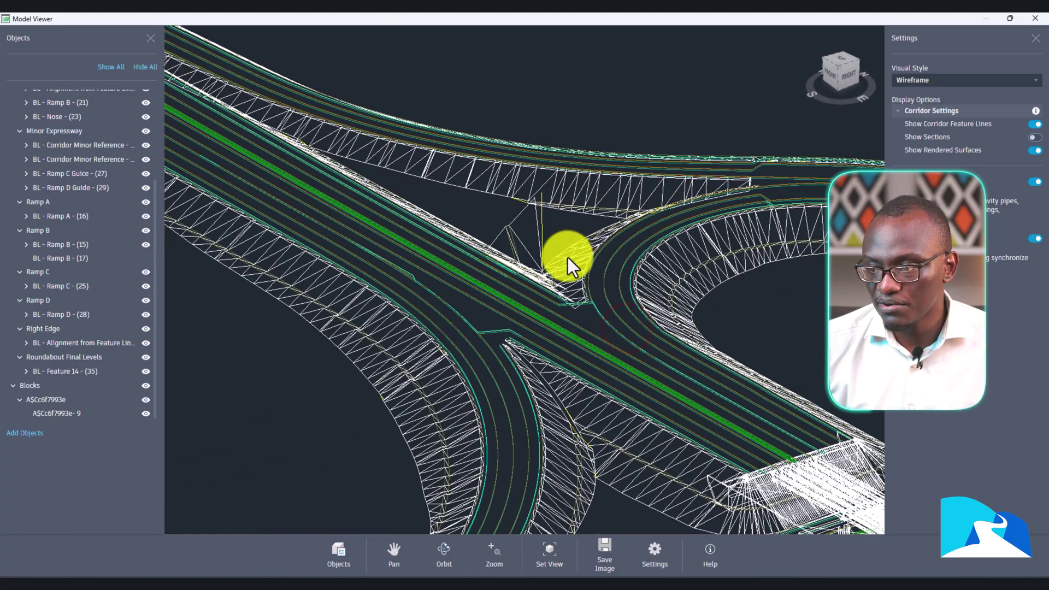
{"action": "scroll", "coordinate": [128, 182], "scroll_direction": "up", "scroll_amount": 3}
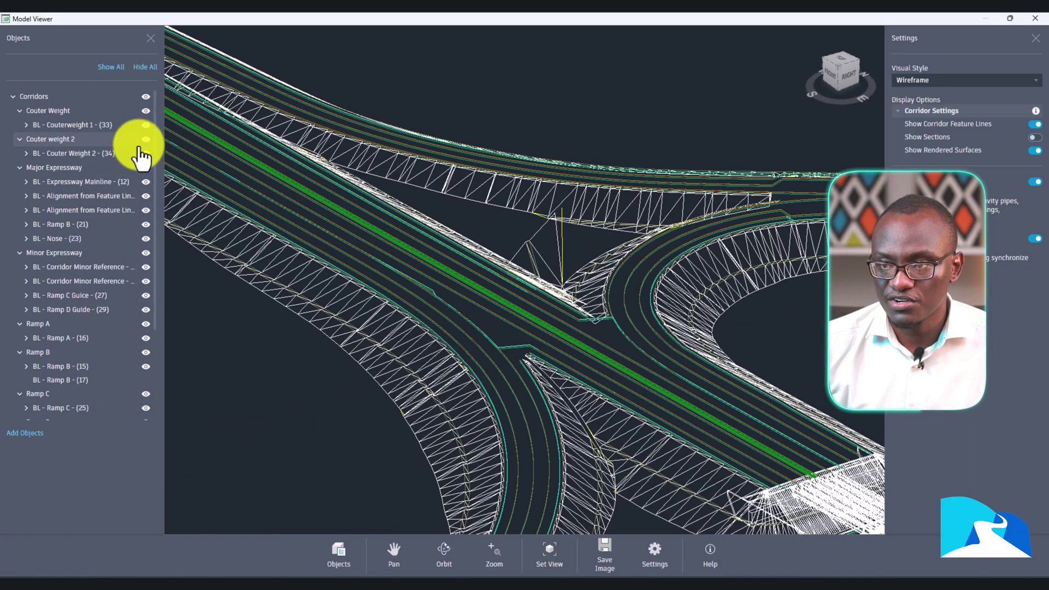
- Hide all objects and show only Couter Weight, Couter weight 2 and Blocks
{"action": "left_click", "coordinate": [145, 67]}
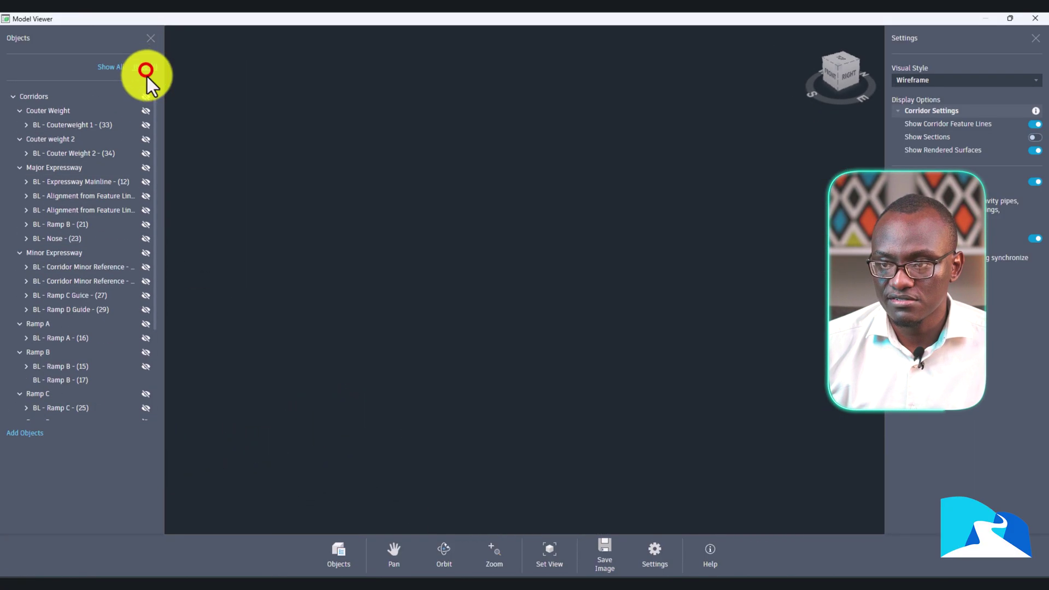
{"action": "left_click", "coordinate": [145, 111]}
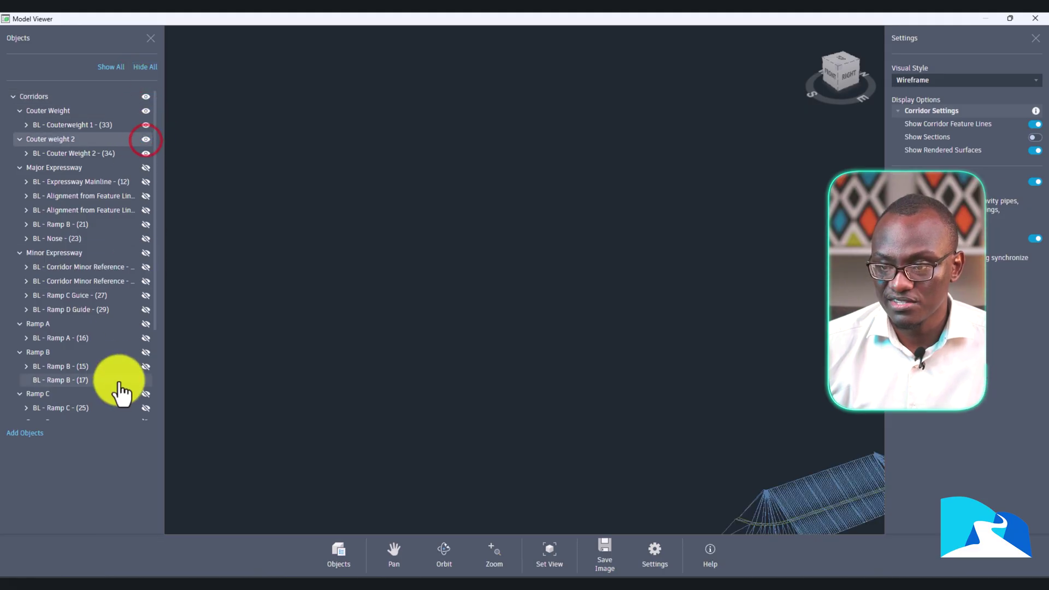
{"action": "scroll", "coordinate": [130, 391], "scroll_direction": "down", "scroll_amount": 3}
{"action": "left_click", "coordinate": [145, 385]}
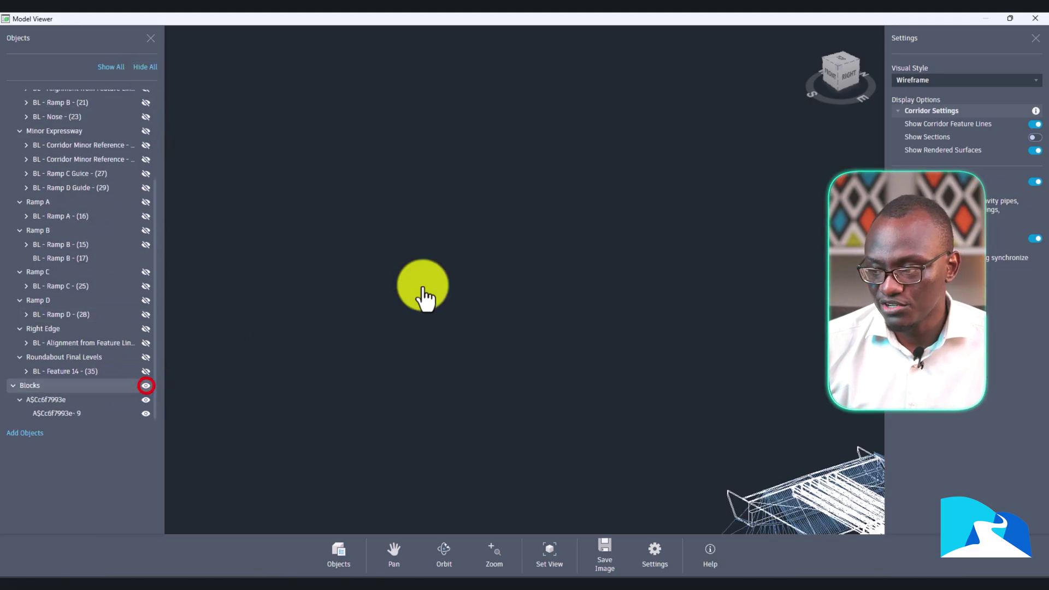
- Examine the isolated bridge's deck beams, pier and piles in wireframe from different sides
{"action": "scroll", "coordinate": [485, 316], "scroll_direction": "up", "scroll_amount": 12}
{"action": "left_click_drag", "start_coordinate": [574, 321], "coordinate": [424, 311]}
{"action": "scroll", "coordinate": [633, 305], "scroll_direction": "down", "scroll_amount": 7}
{"action": "left_click_drag", "start_coordinate": [634, 306], "coordinate": [495, 302]}
{"action": "left_click_drag", "start_coordinate": [710, 321], "coordinate": [680, 312]}
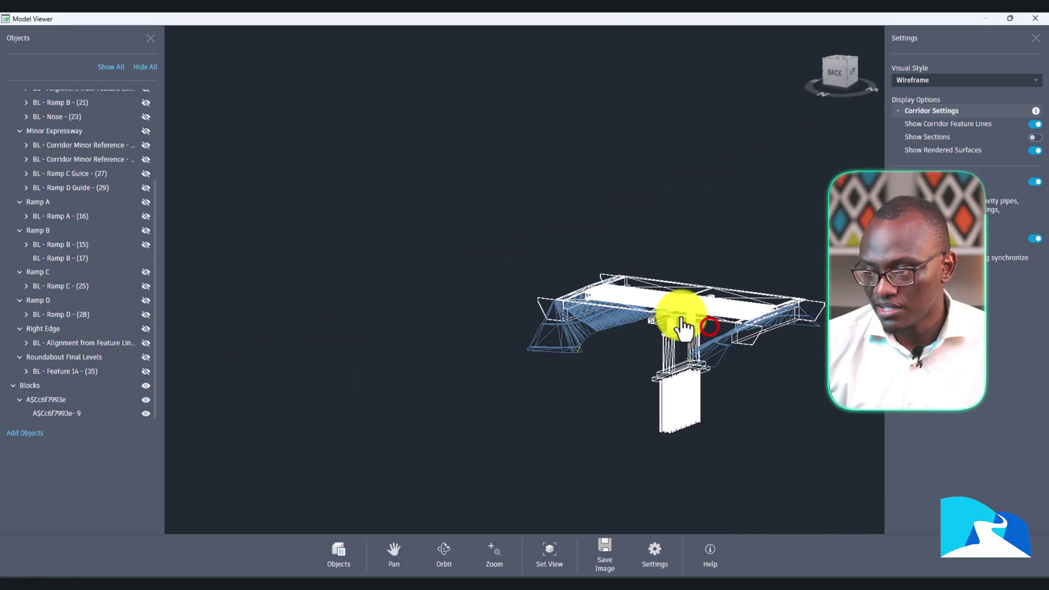
{"action": "scroll", "coordinate": [689, 331], "scroll_direction": "up", "scroll_amount": 8}
{"action": "left_click_drag", "start_coordinate": [697, 362], "coordinate": [650, 374]}
{"action": "scroll", "coordinate": [703, 361], "scroll_direction": "down", "scroll_amount": 3}
{"action": "scroll", "coordinate": [703, 362], "scroll_direction": "down", "scroll_amount": 5}
{"action": "scroll", "coordinate": [722, 376], "scroll_direction": "up", "scroll_amount": 4}
{"action": "scroll", "coordinate": [722, 376], "scroll_direction": "up", "scroll_amount": 2}
{"action": "scroll", "coordinate": [646, 386], "scroll_direction": "down", "scroll_amount": 6}
{"action": "scroll", "coordinate": [648, 370], "scroll_direction": "up", "scroll_amount": 5}
{"action": "scroll", "coordinate": [584, 325], "scroll_direction": "down", "scroll_amount": 3}
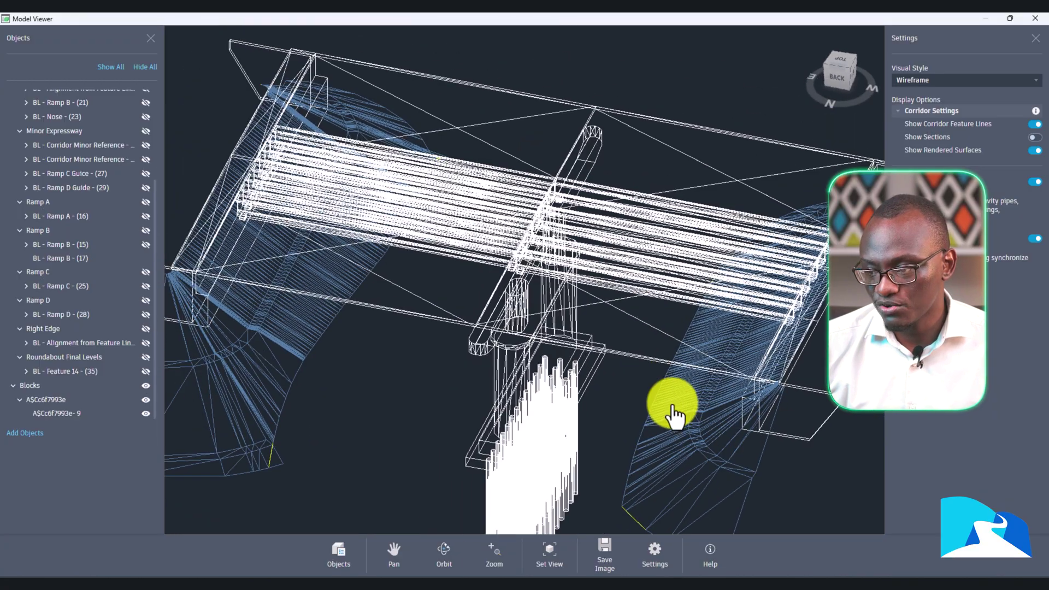
- Start saving the current Model Viewer view as an image and cancel the file dialog
{"action": "left_click", "coordinate": [604, 548]}
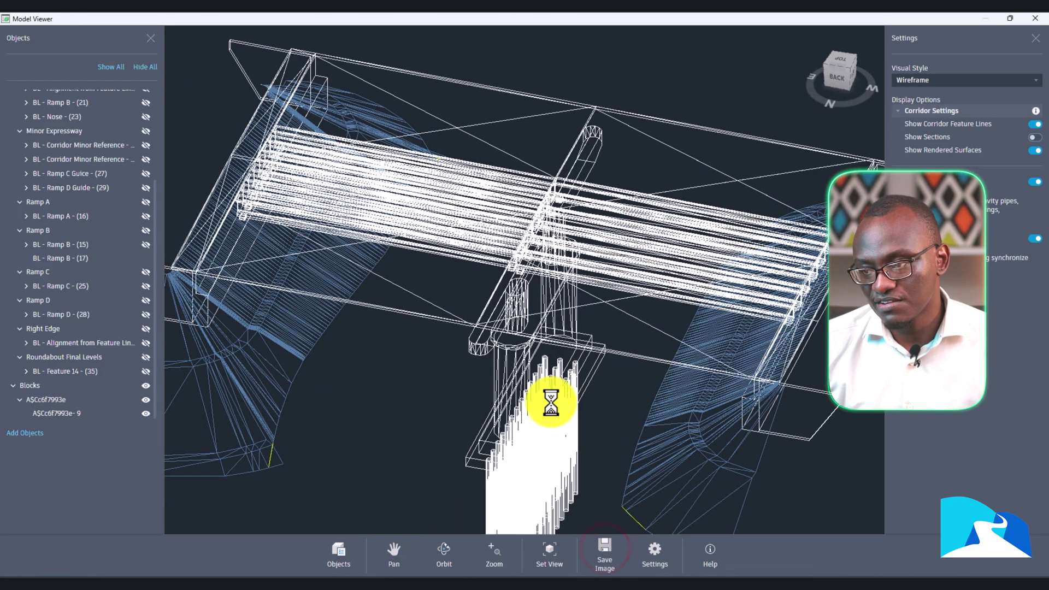
{"action": "left_click", "coordinate": [670, 426]}
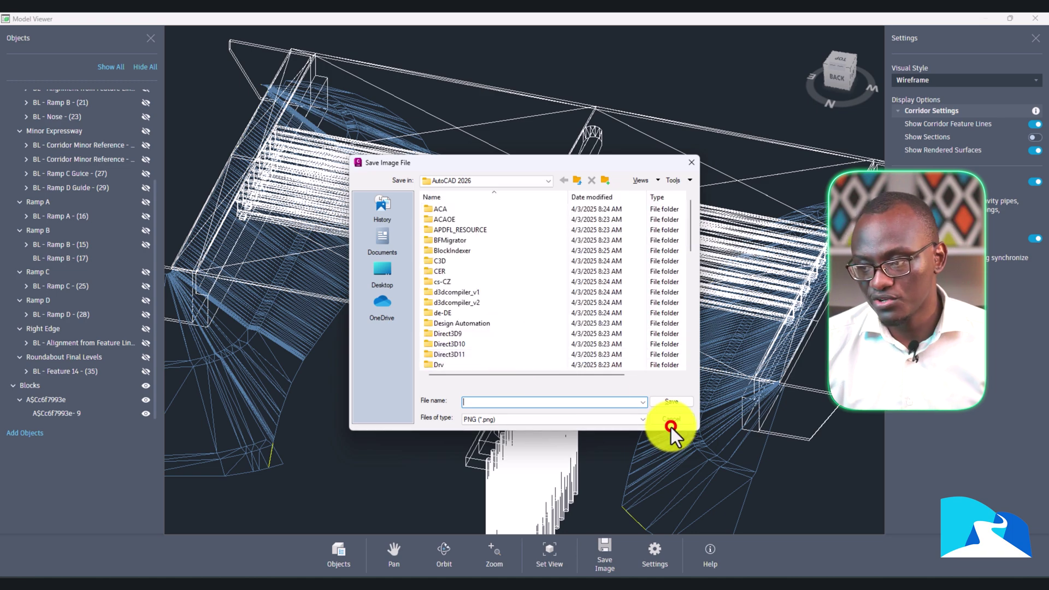
- Set the isolated bridge's visual style to Shaded and view the whole structure with its counter weights
{"action": "scroll", "coordinate": [571, 398], "scroll_direction": "down", "scroll_amount": 2}
{"action": "scroll", "coordinate": [571, 398], "scroll_direction": "up", "scroll_amount": 5}
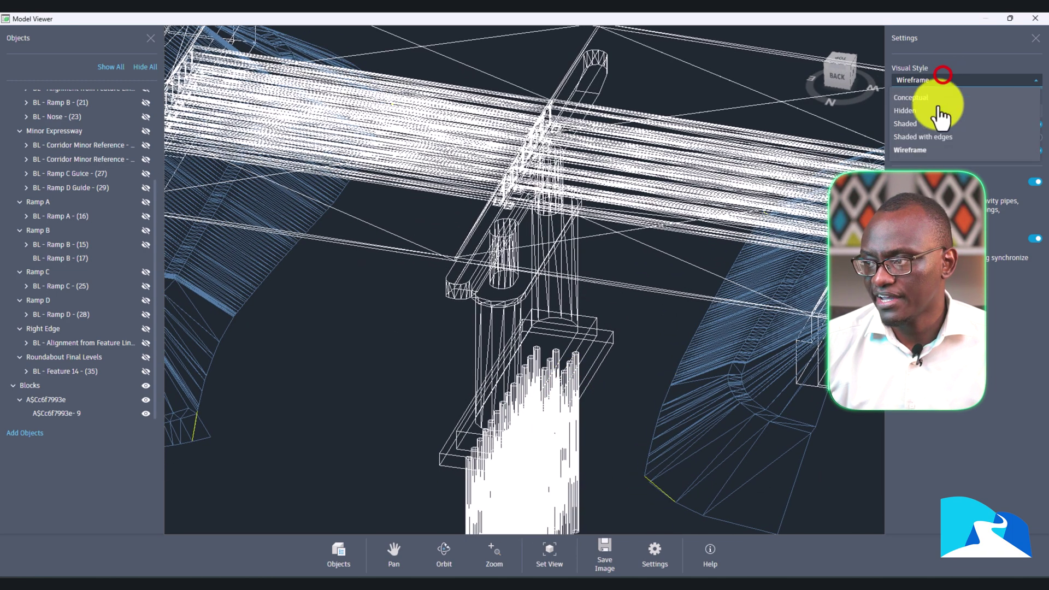
{"action": "left_click", "coordinate": [920, 127]}
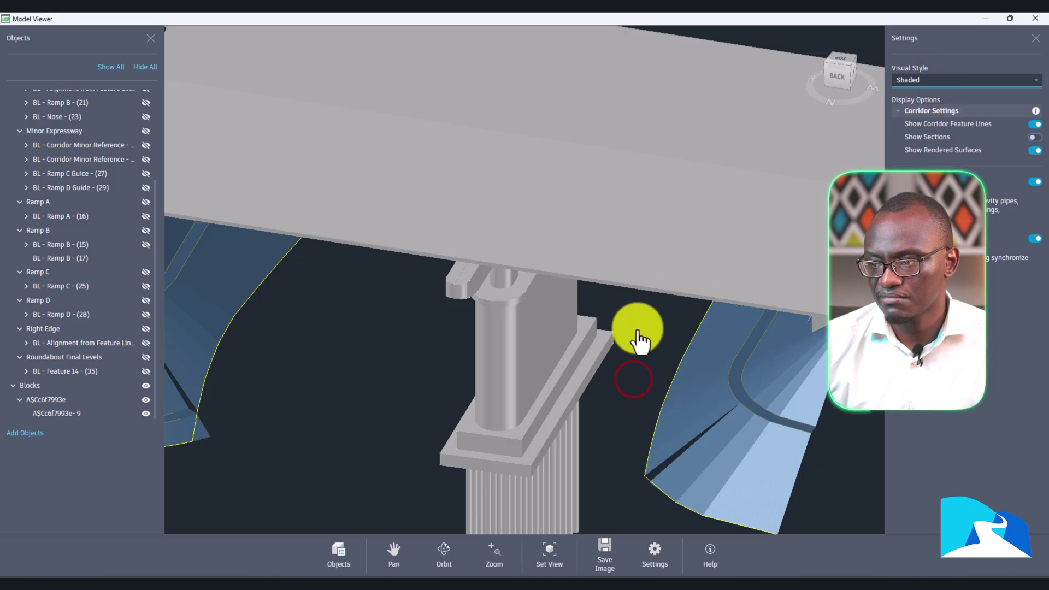
{"action": "left_click_drag", "start_coordinate": [612, 365], "coordinate": [663, 368]}
{"action": "scroll", "coordinate": [650, 324], "scroll_direction": "down", "scroll_amount": 5}
{"action": "scroll", "coordinate": [653, 339], "scroll_direction": "up", "scroll_amount": 4}
{"action": "scroll", "coordinate": [647, 322], "scroll_direction": "down", "scroll_amount": 3}
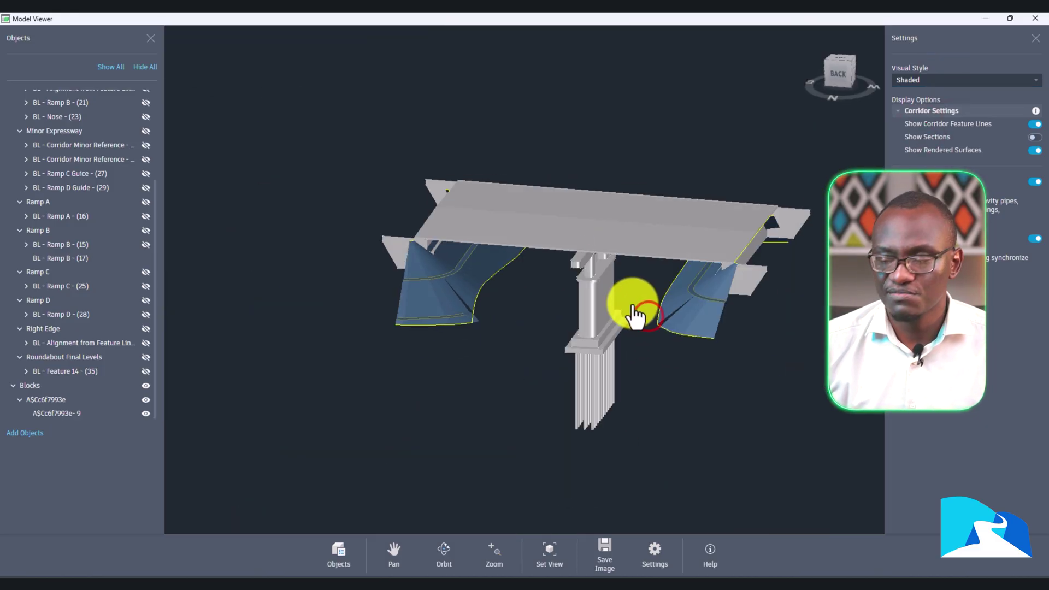
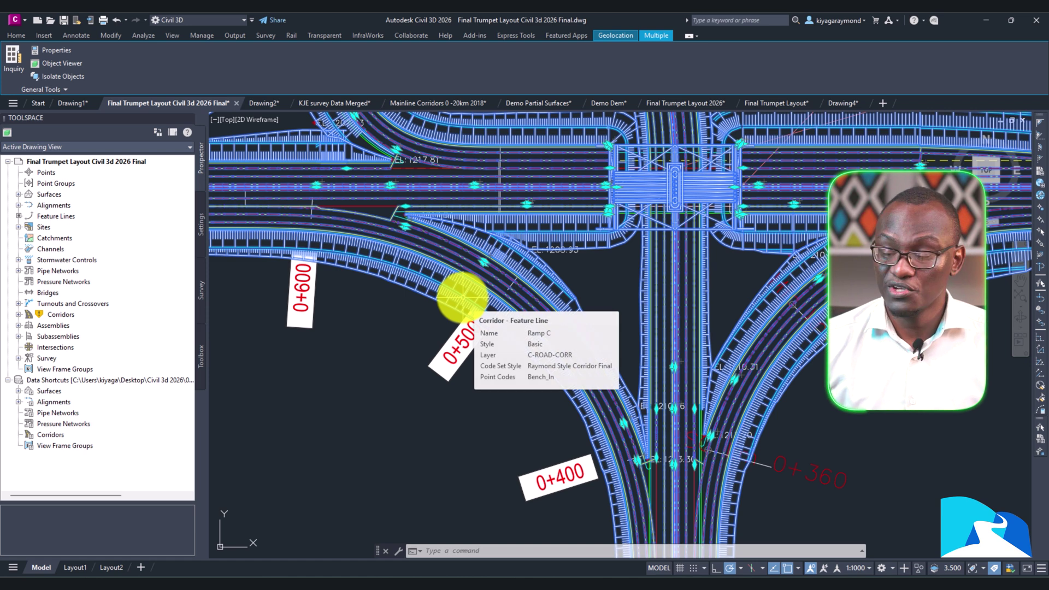
- Switch to the Mainline Corridors 0 -20km 2018 drawing, select its corridor, and zoom to it in the Model Viewer
{"action": "left_click", "coordinate": [447, 102]}
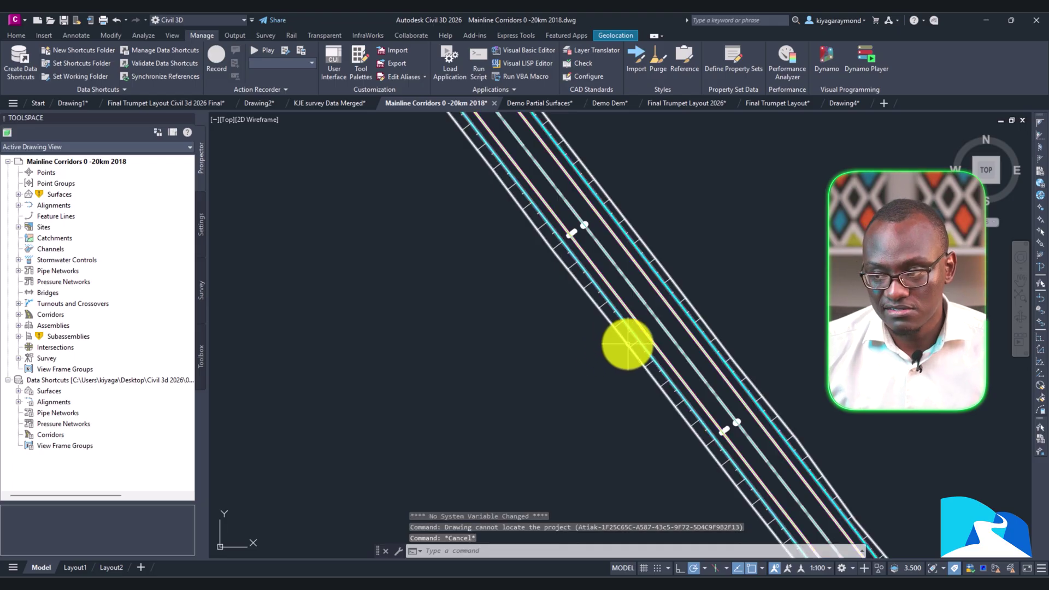
{"action": "left_click", "coordinate": [627, 344]}
{"action": "scroll", "coordinate": [606, 345], "scroll_direction": "down", "scroll_amount": 6}
{"action": "scroll", "coordinate": [606, 345], "scroll_direction": "up", "scroll_amount": 5}
{"action": "scroll", "coordinate": [583, 367], "scroll_direction": "down", "scroll_amount": 1}
{"action": "scroll", "coordinate": [625, 408], "scroll_direction": "up", "scroll_amount": 1}
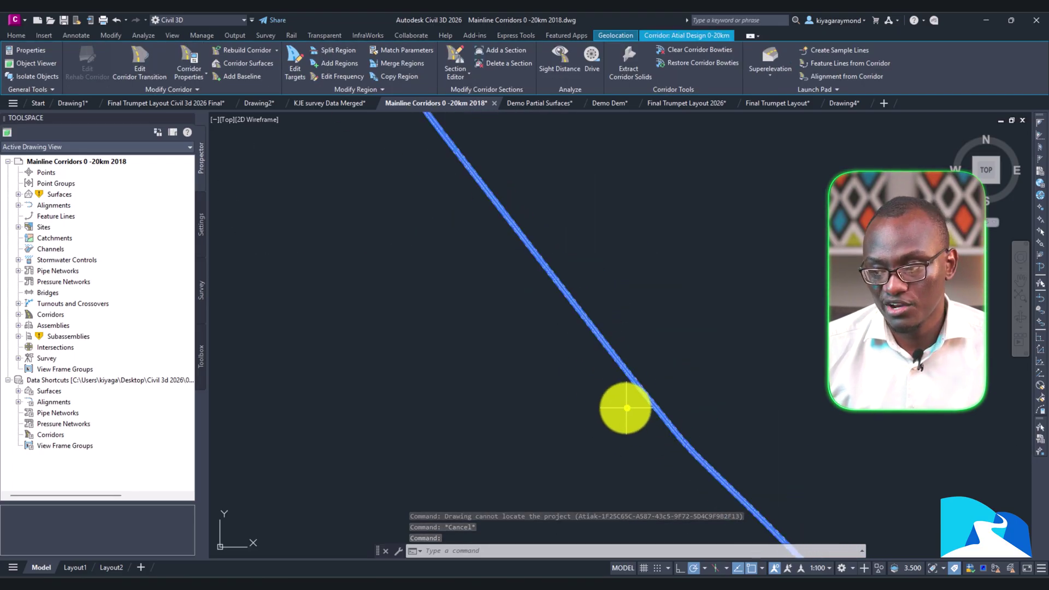
{"action": "right_click", "coordinate": [626, 407]}
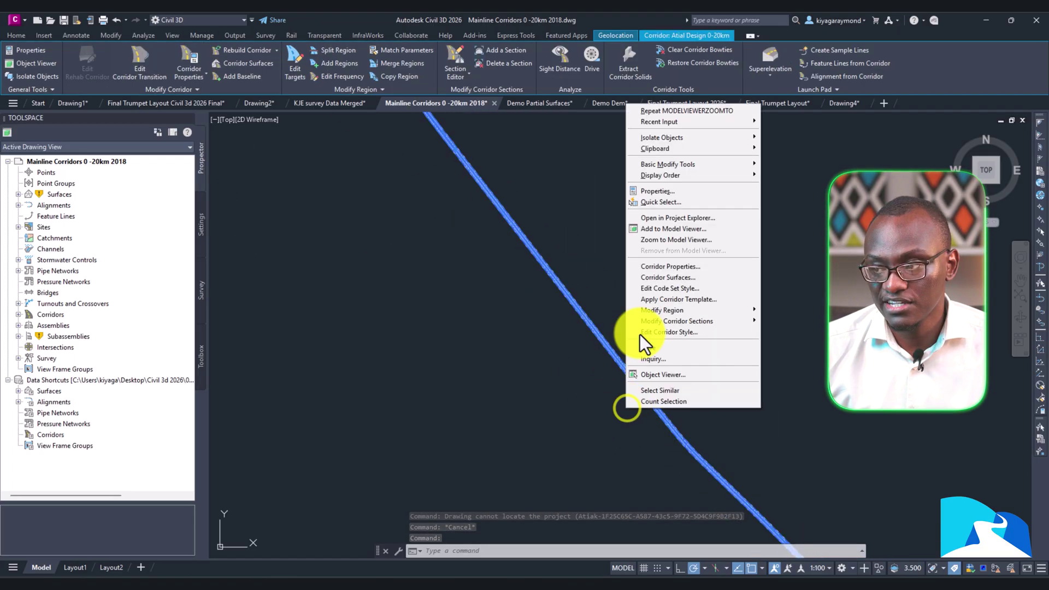
{"action": "left_click", "coordinate": [661, 239]}
- Follow the mainline corridor in the Model Viewer and inspect its end section
{"action": "scroll", "coordinate": [510, 326], "scroll_direction": "up", "scroll_amount": 3}
{"action": "scroll", "coordinate": [585, 311], "scroll_direction": "up", "scroll_amount": 2}
{"action": "scroll", "coordinate": [632, 367], "scroll_direction": "up", "scroll_amount": 2}
{"action": "scroll", "coordinate": [712, 447], "scroll_direction": "up", "scroll_amount": 2}
{"action": "scroll", "coordinate": [712, 447], "scroll_direction": "up", "scroll_amount": 2}
{"action": "middle_click_drag", "start_coordinate": [713, 447], "coordinate": [393, 252]}
{"action": "middle_click_drag", "start_coordinate": [522, 302], "coordinate": [387, 175]}
{"action": "middle_click_drag", "start_coordinate": [628, 434], "coordinate": [244, 146]}
{"action": "scroll", "coordinate": [562, 318], "scroll_direction": "down", "scroll_amount": 5}
{"action": "scroll", "coordinate": [612, 341], "scroll_direction": "up", "scroll_amount": 8}
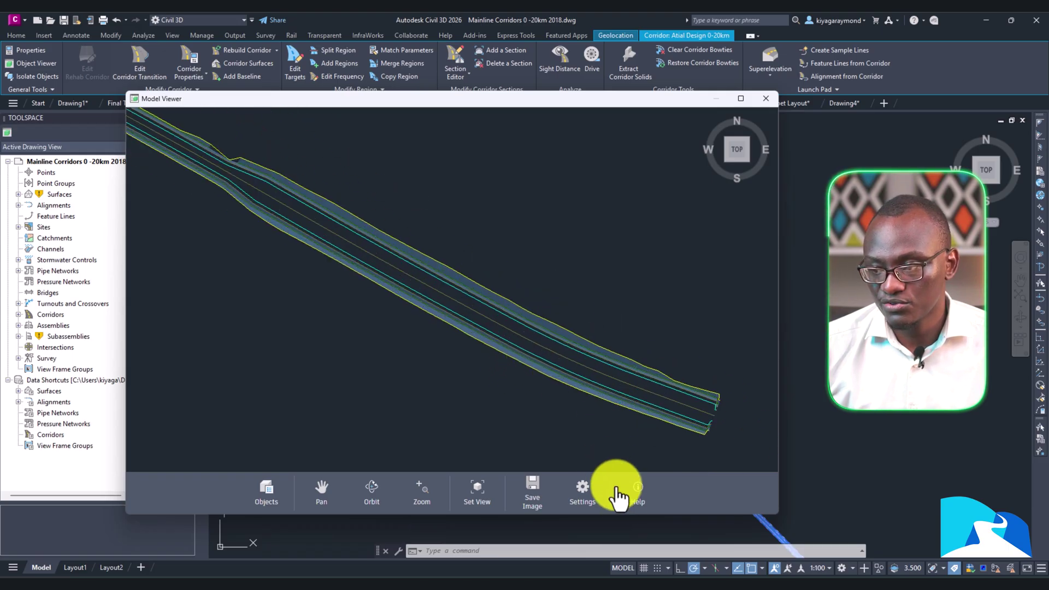
- Set the mainline corridor's visual style to Shaded with edges
{"action": "left_click", "coordinate": [578, 492]}
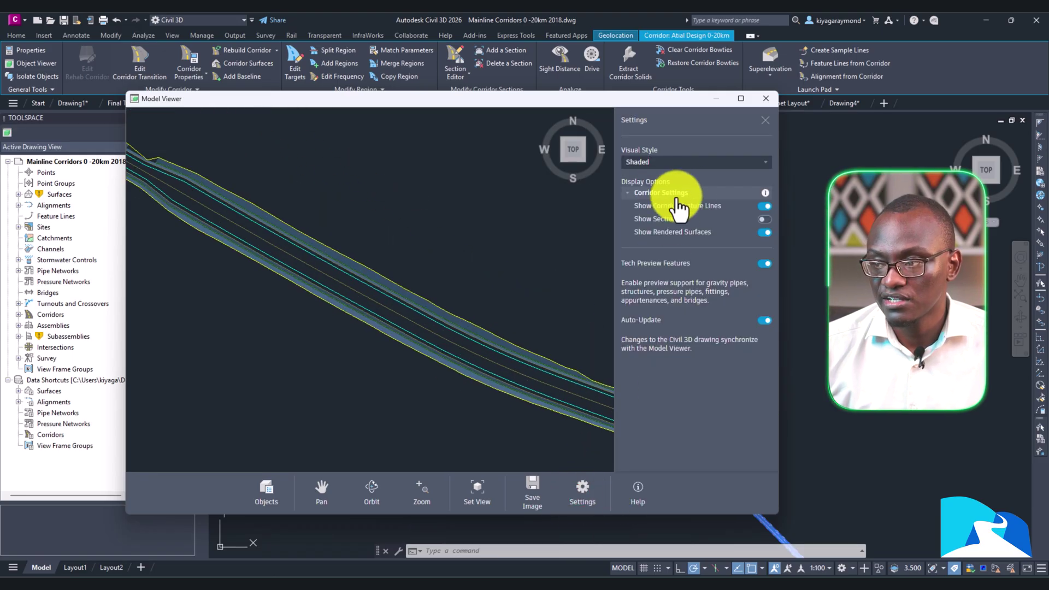
{"action": "left_click", "coordinate": [719, 169]}
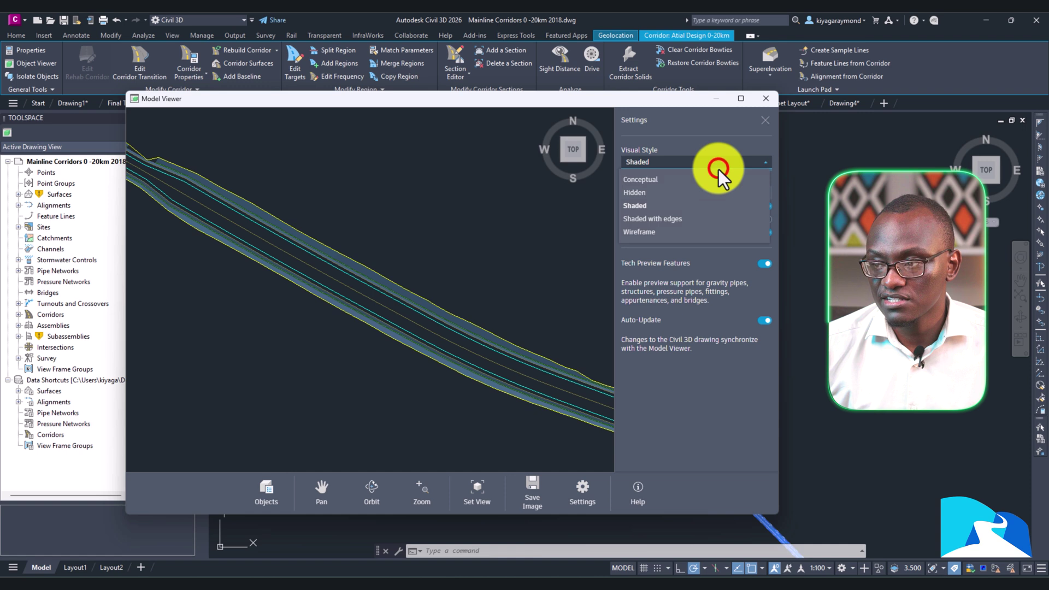
{"action": "left_click", "coordinate": [674, 221]}
{"action": "scroll", "coordinate": [407, 382], "scroll_direction": "down", "scroll_amount": 5}
{"action": "scroll", "coordinate": [283, 333], "scroll_direction": "up", "scroll_amount": 4}
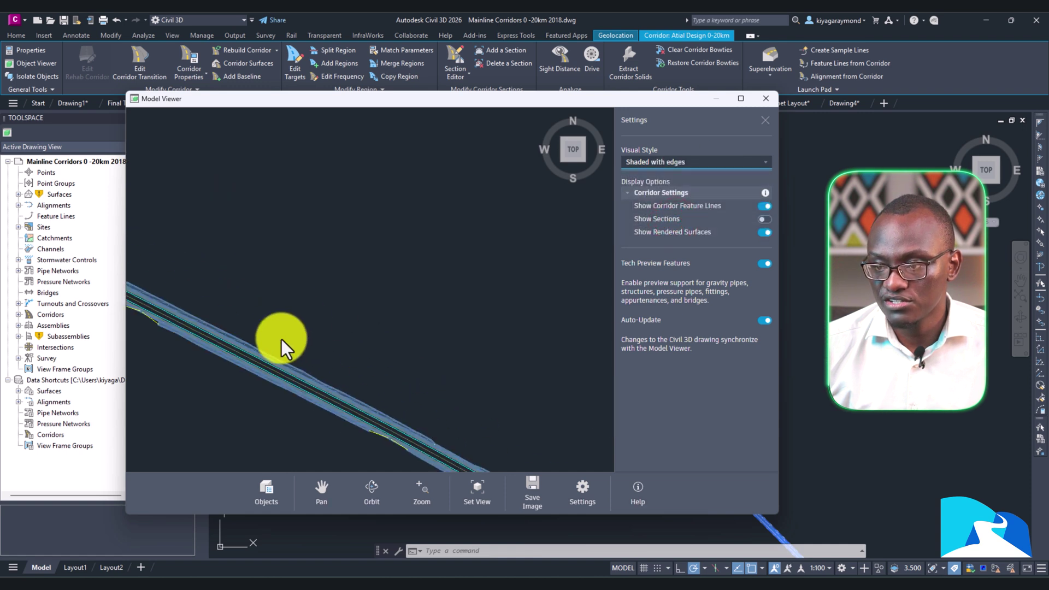
- Examine the edge-shaded mainline corridor along its full length, both in overview and up close
{"action": "scroll", "coordinate": [413, 431], "scroll_direction": "up", "scroll_amount": 2}
{"action": "scroll", "coordinate": [388, 364], "scroll_direction": "down", "scroll_amount": 5}
{"action": "scroll", "coordinate": [421, 437], "scroll_direction": "up", "scroll_amount": 6}
{"action": "scroll", "coordinate": [480, 435], "scroll_direction": "down", "scroll_amount": 3}
{"action": "scroll", "coordinate": [277, 339], "scroll_direction": "up", "scroll_amount": 5}
{"action": "scroll", "coordinate": [239, 389], "scroll_direction": "down", "scroll_amount": 4}
{"action": "scroll", "coordinate": [239, 389], "scroll_direction": "down", "scroll_amount": 2}
{"action": "scroll", "coordinate": [306, 374], "scroll_direction": "up", "scroll_amount": 5}
{"action": "scroll", "coordinate": [404, 379], "scroll_direction": "down", "scroll_amount": 5}
{"action": "middle_click_drag", "start_coordinate": [514, 420], "coordinate": [479, 429]}
{"action": "scroll", "coordinate": [499, 427], "scroll_direction": "up", "scroll_amount": 5}
{"action": "scroll", "coordinate": [510, 376], "scroll_direction": "up", "scroll_amount": 4}
{"action": "scroll", "coordinate": [508, 375], "scroll_direction": "down", "scroll_amount": 8}
{"action": "scroll", "coordinate": [329, 237], "scroll_direction": "up", "scroll_amount": 3}
{"action": "scroll", "coordinate": [327, 236], "scroll_direction": "up", "scroll_amount": 4}
{"action": "middle_click_drag", "start_coordinate": [383, 365], "coordinate": [355, 158]}
{"action": "middle_click_drag", "start_coordinate": [496, 412], "coordinate": [426, 256]}
{"action": "scroll", "coordinate": [461, 273], "scroll_direction": "up", "scroll_amount": 3}
{"action": "scroll", "coordinate": [461, 305], "scroll_direction": "down", "scroll_amount": 6}
{"action": "scroll", "coordinate": [404, 289], "scroll_direction": "up", "scroll_amount": 3}
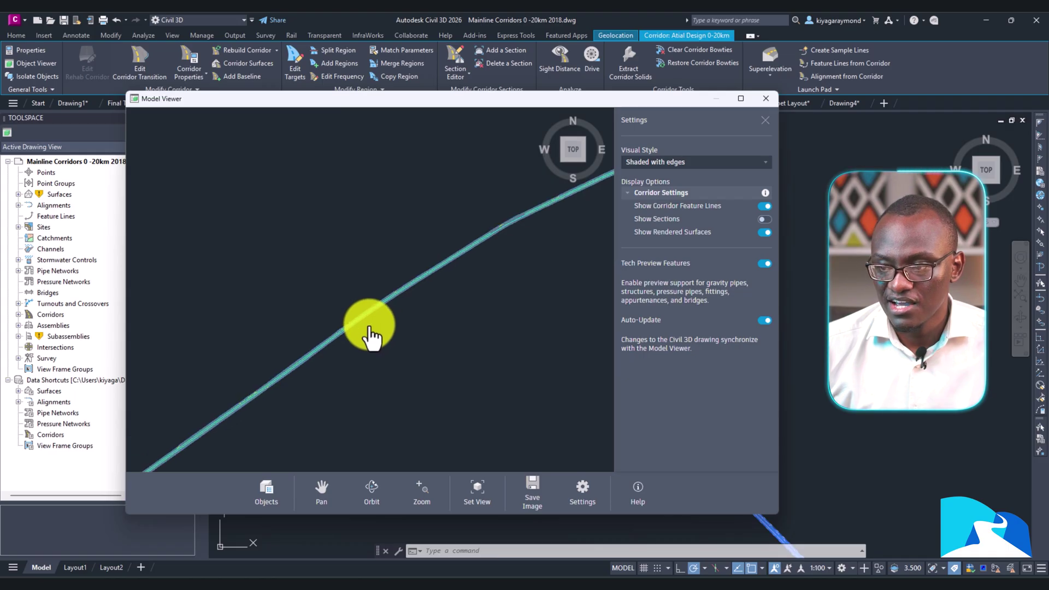
{"action": "scroll", "coordinate": [355, 344], "scroll_direction": "up", "scroll_amount": 3}
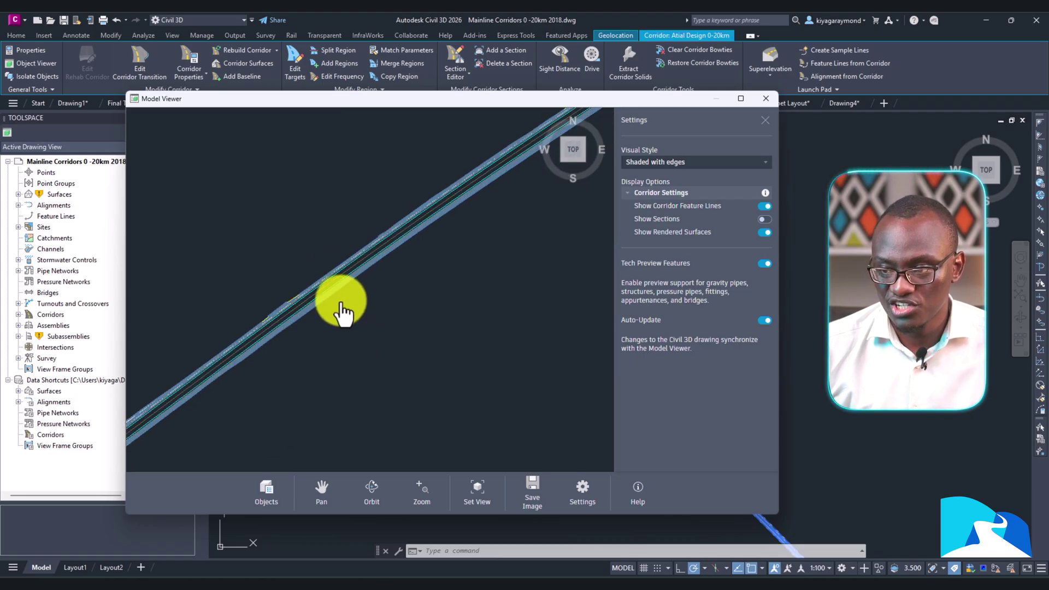
{"action": "scroll", "coordinate": [334, 288], "scroll_direction": "down", "scroll_amount": 6}
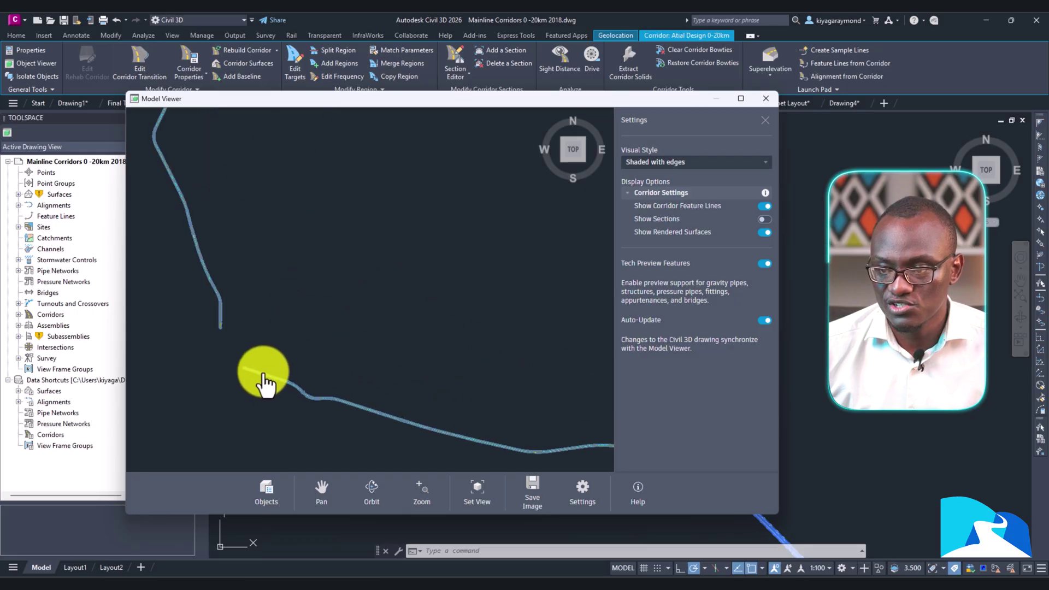
{"action": "scroll", "coordinate": [382, 415], "scroll_direction": "up", "scroll_amount": 3}
{"action": "scroll", "coordinate": [405, 414], "scroll_direction": "up", "scroll_amount": 3}
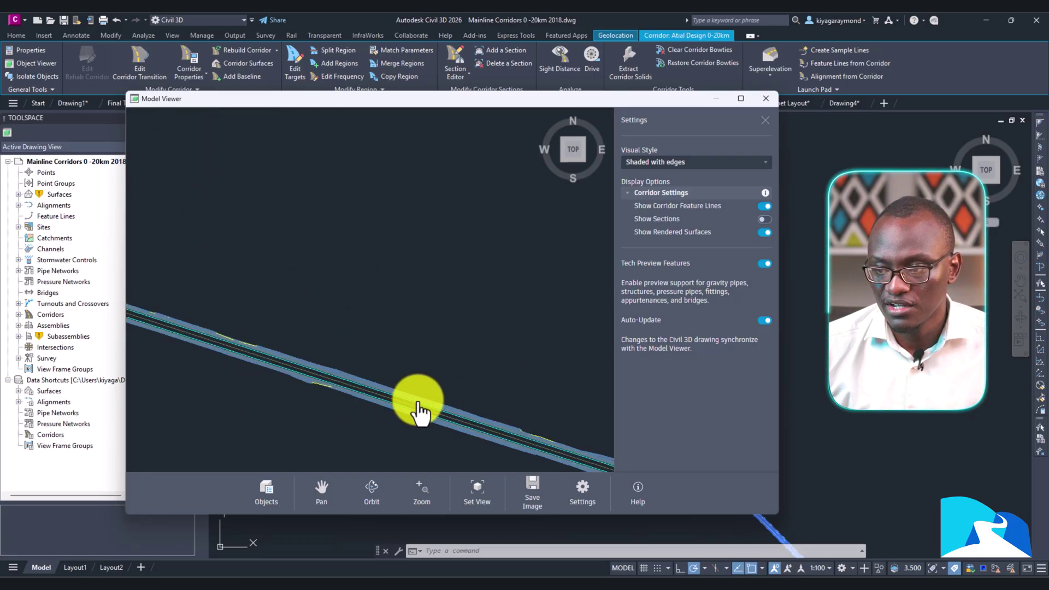
- Finish viewing the mainline corridor, close the Model Viewer and clear the corridor selection
{"action": "scroll", "coordinate": [453, 420], "scroll_direction": "down", "scroll_amount": 4}
{"action": "scroll", "coordinate": [491, 403], "scroll_direction": "up", "scroll_amount": 3}
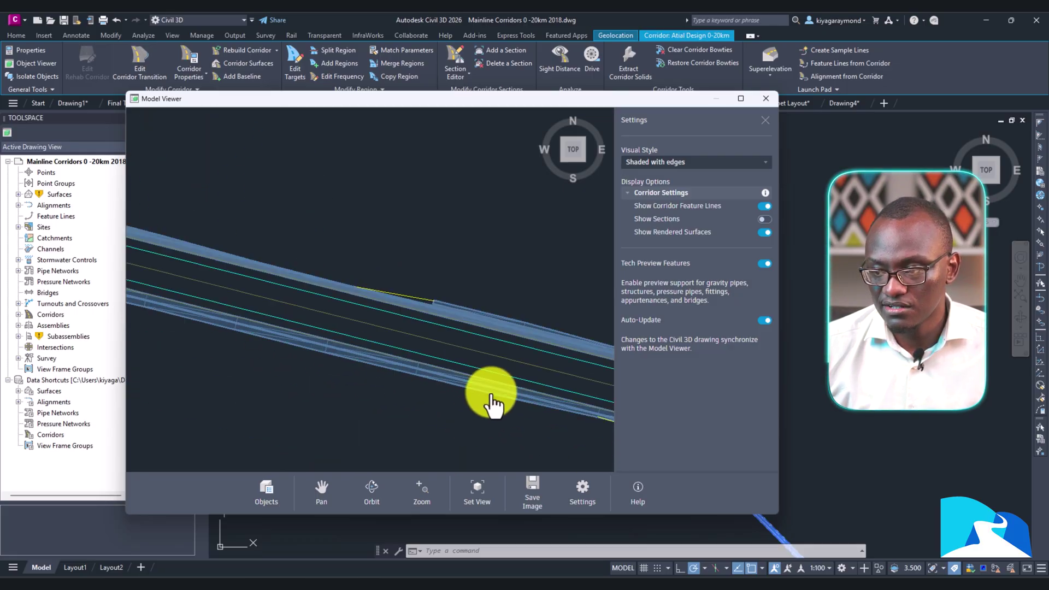
{"action": "scroll", "coordinate": [491, 383], "scroll_direction": "down", "scroll_amount": 2}
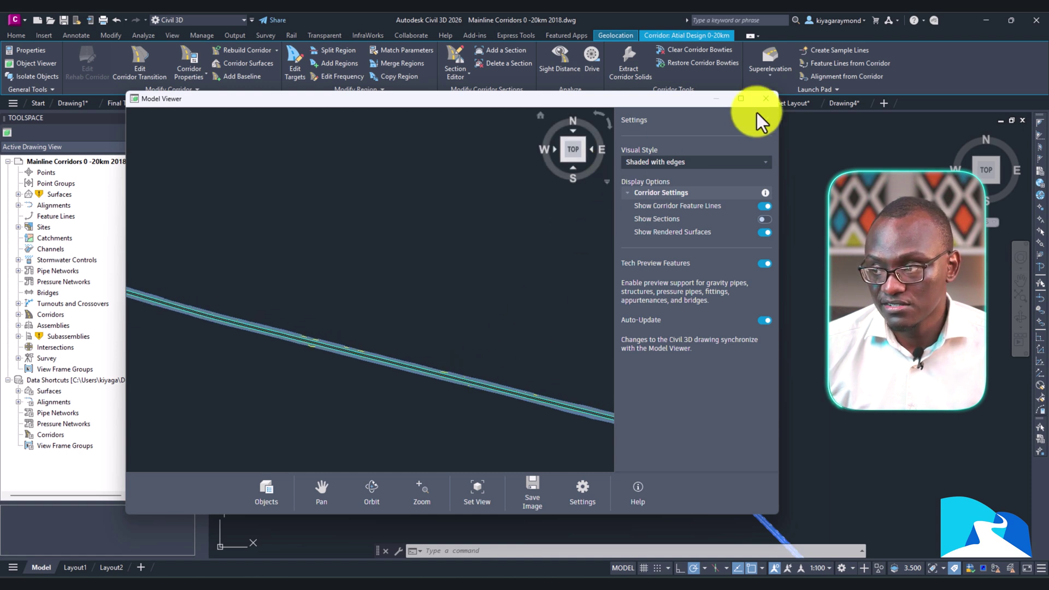
{"action": "left_click", "coordinate": [768, 100]}
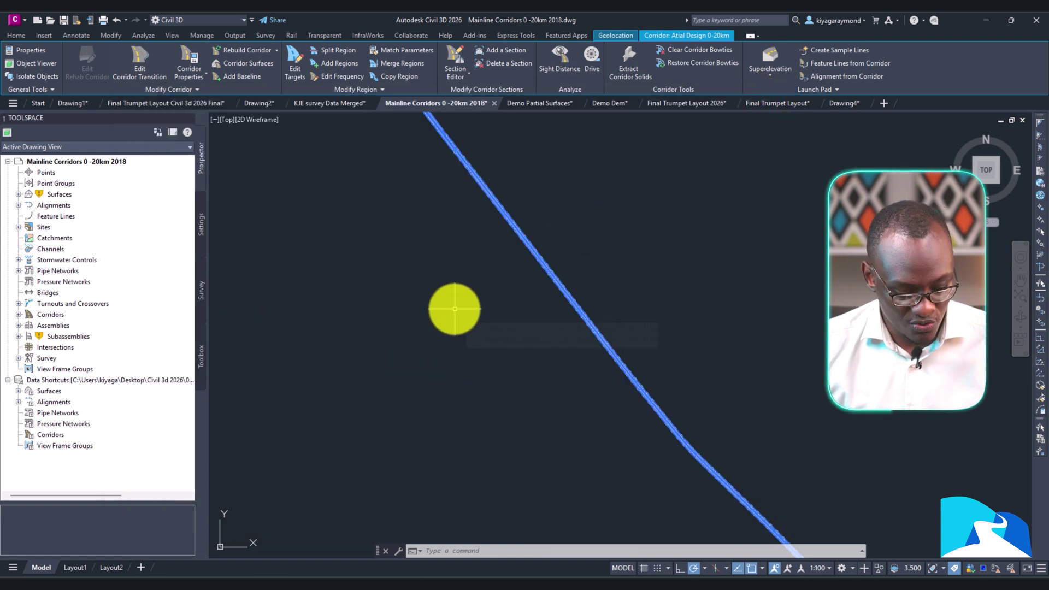
{"action": "key", "text": "Escape"}
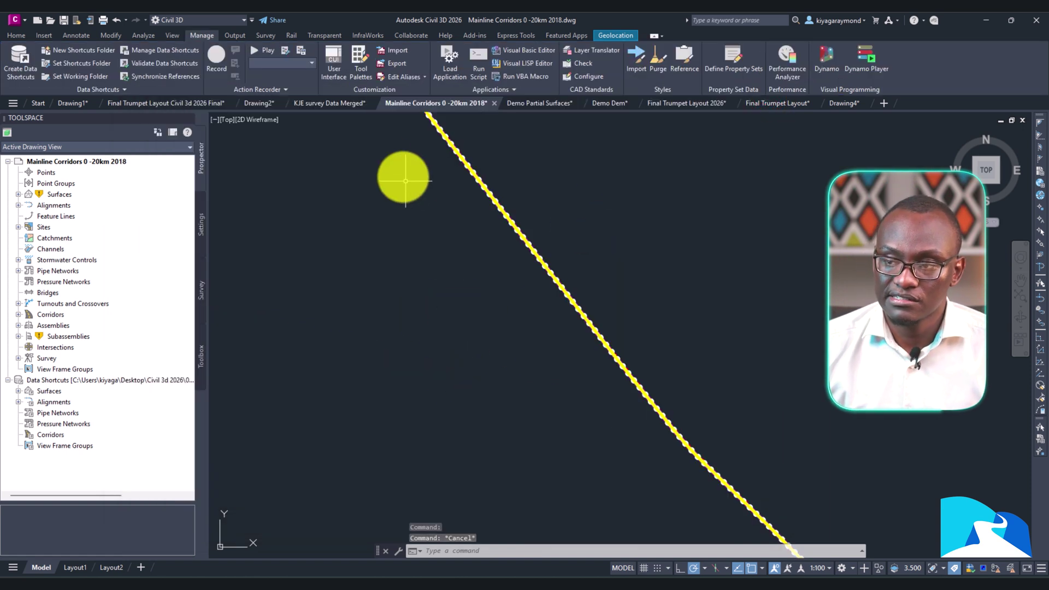
- Switch to the KJE survey Data Merged drawing and select the KJE Dem 2023 merged TIN surface by its boundary
{"action": "left_click", "coordinate": [321, 98]}
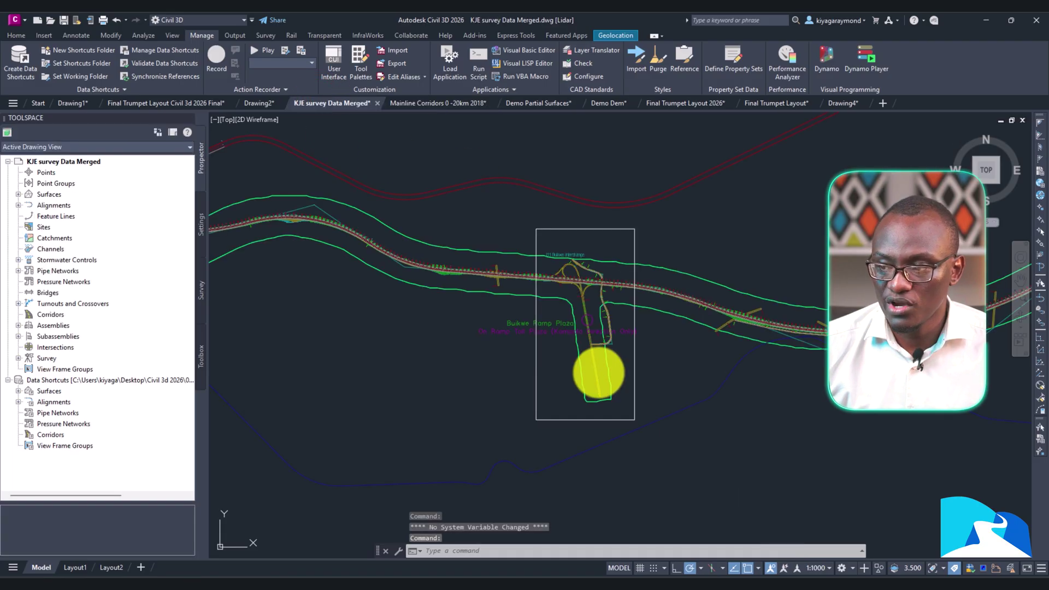
{"action": "scroll", "coordinate": [606, 375], "scroll_direction": "up", "scroll_amount": 5}
{"action": "scroll", "coordinate": [484, 351], "scroll_direction": "up", "scroll_amount": 4}
{"action": "mouse_move", "coordinate": [484, 351]}
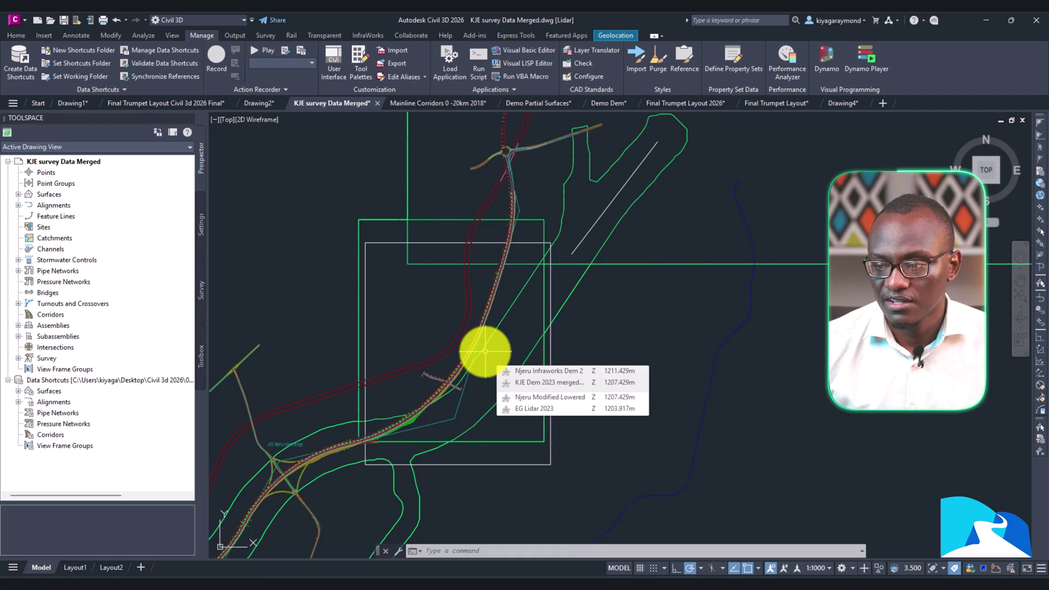
{"action": "left_click", "coordinate": [417, 511]}
{"action": "left_click", "coordinate": [459, 522]}
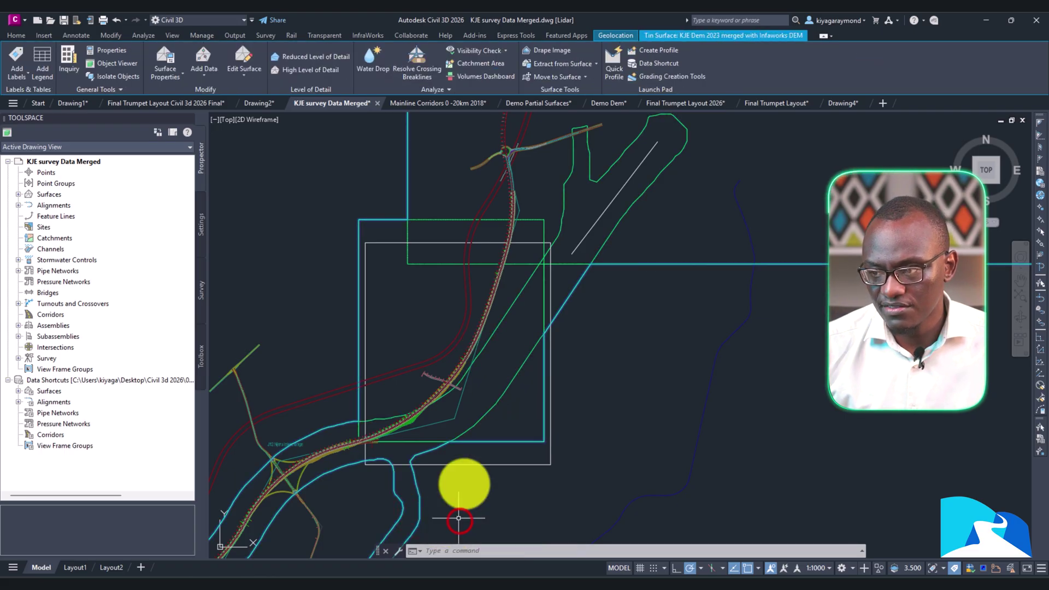
- Inspect the selected TIN surface in the Object Viewer from a tilted 3D angle, and close the viewer
{"action": "right_click", "coordinate": [465, 371]}
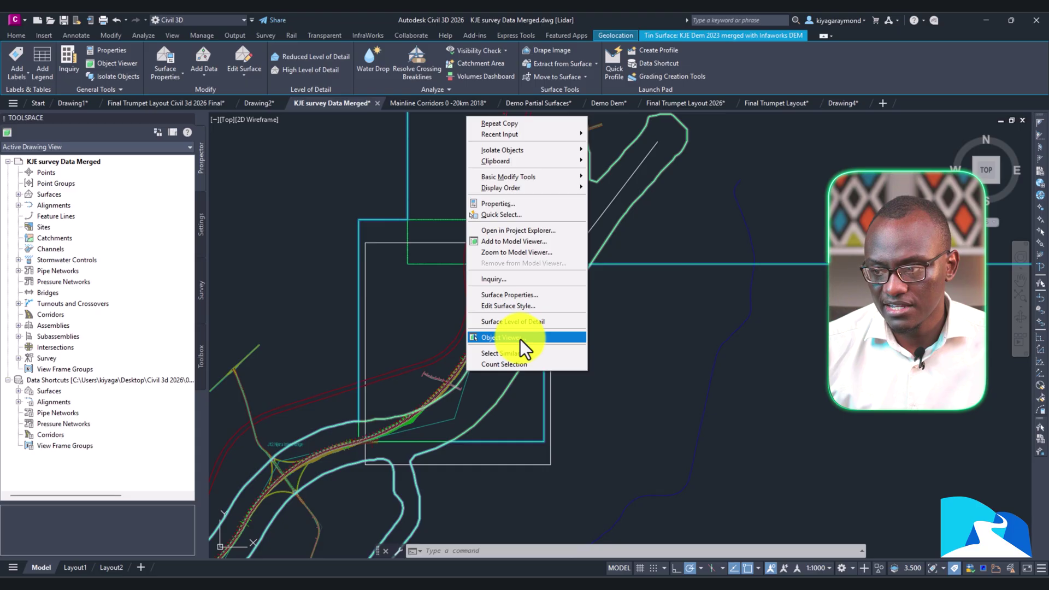
{"action": "left_click", "coordinate": [520, 339]}
{"action": "scroll", "coordinate": [572, 304], "scroll_direction": "up", "scroll_amount": 4}
{"action": "scroll", "coordinate": [568, 304], "scroll_direction": "down", "scroll_amount": 3}
{"action": "middle_click_drag", "start_coordinate": [510, 329], "coordinate": [406, 353]}
{"action": "middle_click_drag", "start_coordinate": [581, 300], "coordinate": [482, 347]}
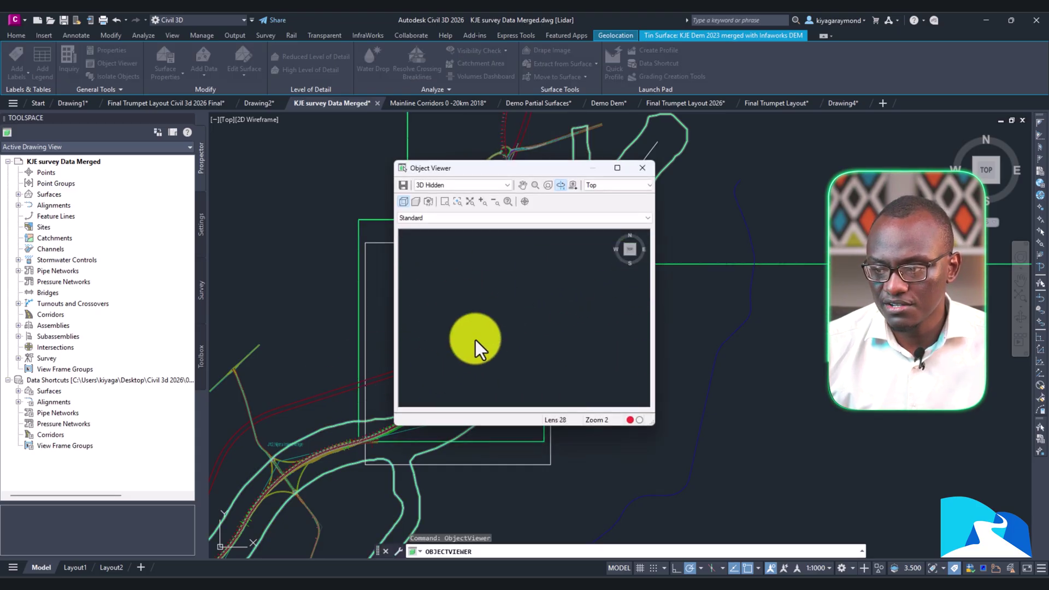
{"action": "left_click_drag", "start_coordinate": [543, 355], "coordinate": [562, 270]}
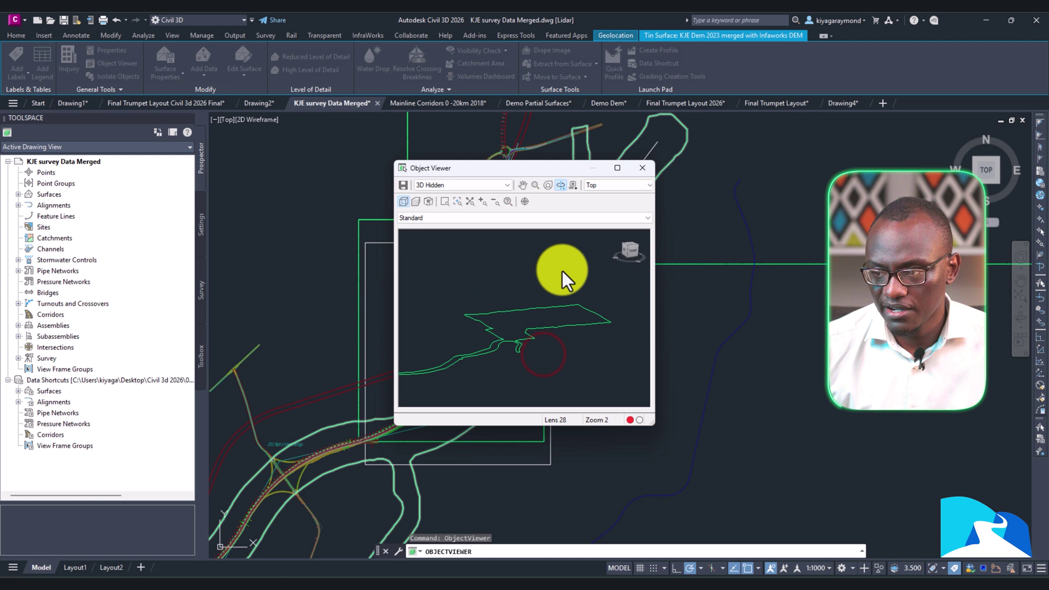
{"action": "mouse_move", "coordinate": [513, 332]}
{"action": "left_mouse_down"}
{"action": "mouse_move", "coordinate": [490, 375]}
{"action": "mouse_move", "coordinate": [522, 355]}
{"action": "mouse_move", "coordinate": [529, 335]}
{"action": "left_mouse_up"}
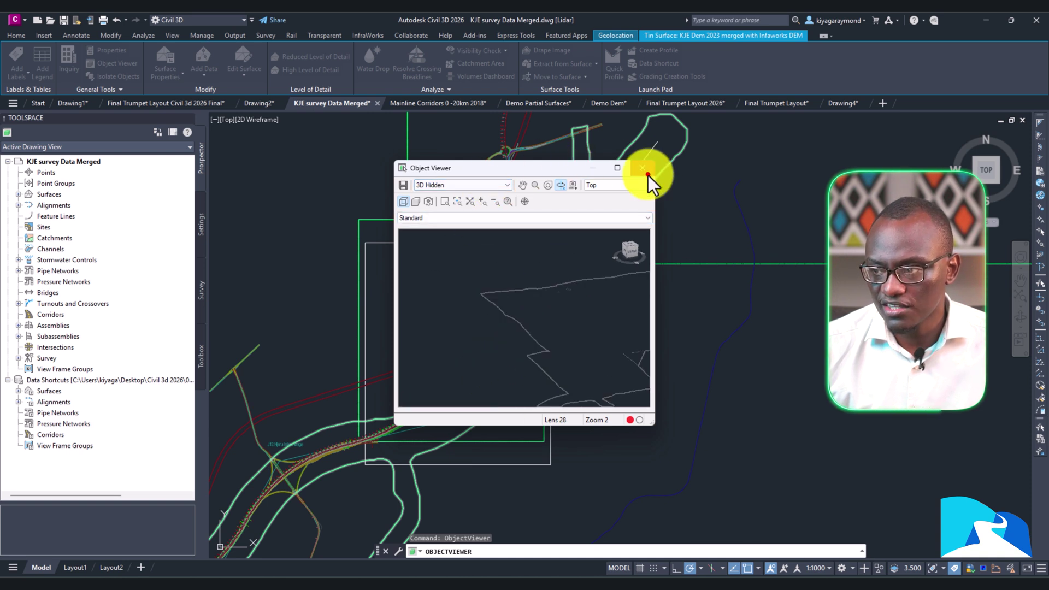
{"action": "left_click", "coordinate": [647, 174]}
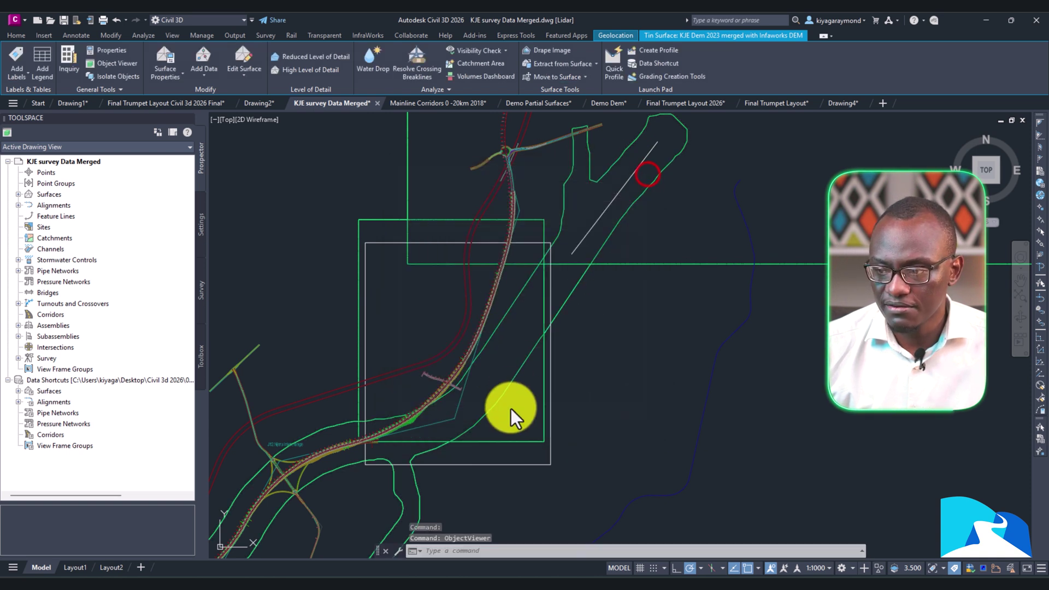
- Reselect the TIN surface, show it in the Model Viewer, and view the large northeastern block from a tilted angle
{"action": "left_click", "coordinate": [416, 488]}
{"action": "right_click", "coordinate": [416, 488]}
{"action": "left_click", "coordinate": [480, 361]}
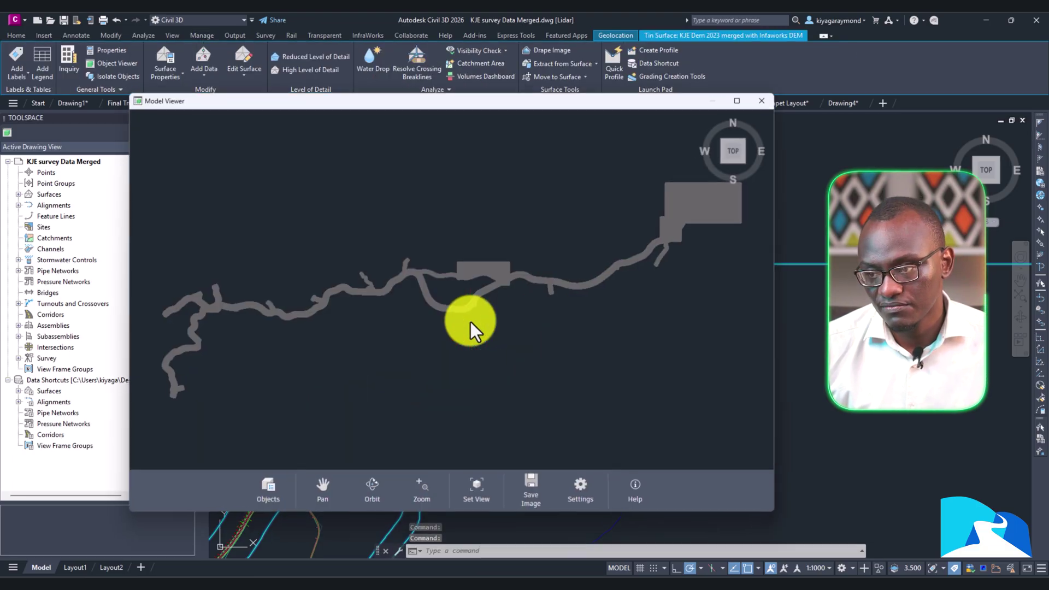
{"action": "scroll", "coordinate": [710, 228], "scroll_direction": "up", "scroll_amount": 5}
{"action": "middle_click_drag", "start_coordinate": [581, 231], "coordinate": [603, 410]}
{"action": "scroll", "coordinate": [602, 386], "scroll_direction": "up", "scroll_amount": 5}
{"action": "left_click_drag", "start_coordinate": [605, 403], "coordinate": [500, 404]}
{"action": "middle_click_drag", "start_coordinate": [457, 260], "coordinate": [498, 468]}
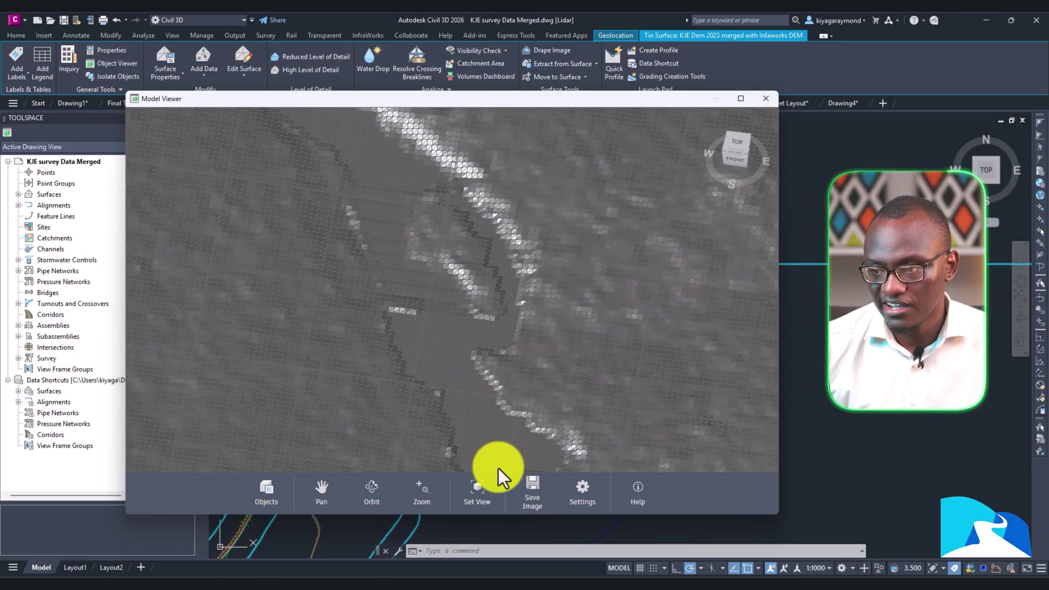
- Examine the terrain relief and triangulation of the surface's northeastern block, both up close and in overview
{"action": "scroll", "coordinate": [456, 323], "scroll_direction": "up", "scroll_amount": 4}
{"action": "middle_click_drag", "start_coordinate": [456, 301], "coordinate": [538, 434]}
{"action": "middle_click_drag", "start_coordinate": [487, 309], "coordinate": [535, 391]}
{"action": "scroll", "coordinate": [518, 359], "scroll_direction": "down", "scroll_amount": 8}
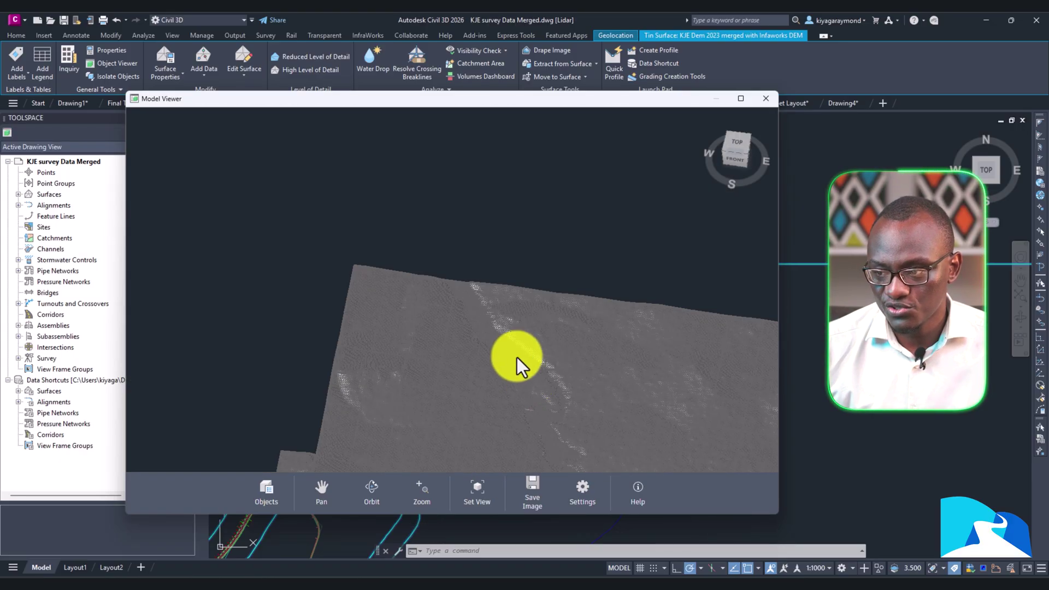
{"action": "scroll", "coordinate": [502, 342], "scroll_direction": "up", "scroll_amount": 5}
{"action": "scroll", "coordinate": [501, 340], "scroll_direction": "down", "scroll_amount": 7}
{"action": "scroll", "coordinate": [486, 312], "scroll_direction": "up", "scroll_amount": 7}
{"action": "scroll", "coordinate": [477, 368], "scroll_direction": "down", "scroll_amount": 5}
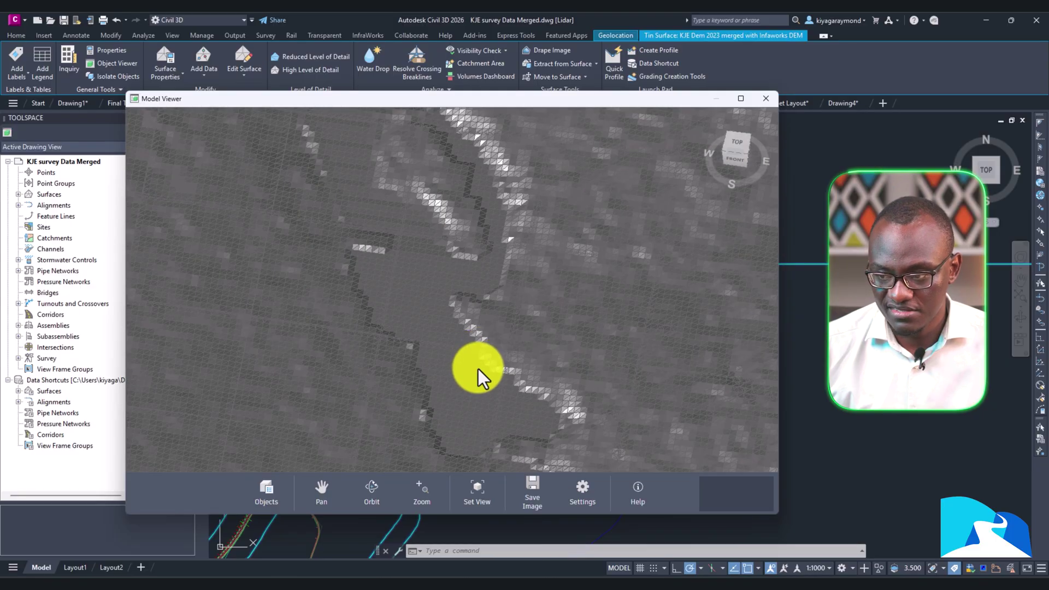
{"action": "scroll", "coordinate": [596, 355], "scroll_direction": "up", "scroll_amount": 3}
{"action": "scroll", "coordinate": [581, 366], "scroll_direction": "down", "scroll_amount": 2}
{"action": "scroll", "coordinate": [479, 395], "scroll_direction": "down", "scroll_amount": 5}
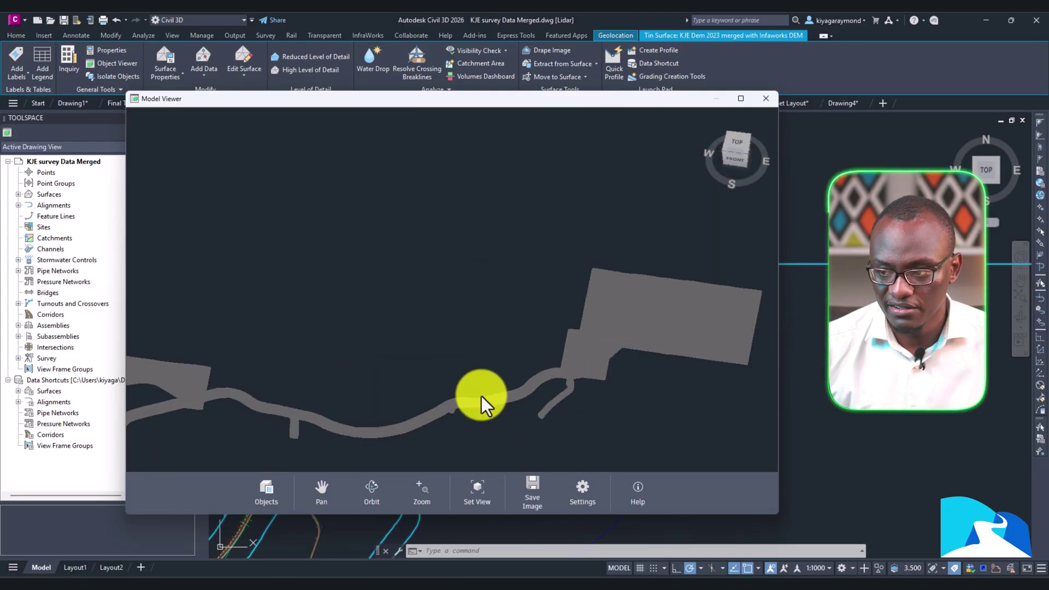
- Examine the surface's narrow route strips and the central rectangular block in the Model Viewer at several zoom levels
{"action": "scroll", "coordinate": [532, 323], "scroll_direction": "up", "scroll_amount": 7}
{"action": "scroll", "coordinate": [443, 329], "scroll_direction": "down", "scroll_amount": 4}
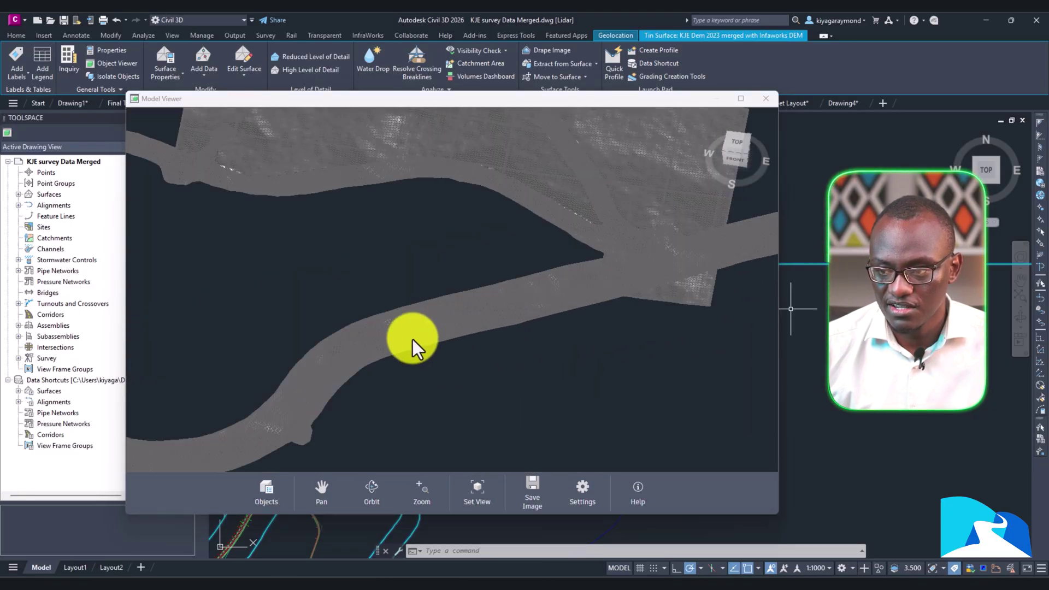
{"action": "scroll", "coordinate": [601, 355], "scroll_direction": "up", "scroll_amount": 5}
{"action": "scroll", "coordinate": [391, 346], "scroll_direction": "down", "scroll_amount": 5}
{"action": "scroll", "coordinate": [391, 344], "scroll_direction": "up", "scroll_amount": 5}
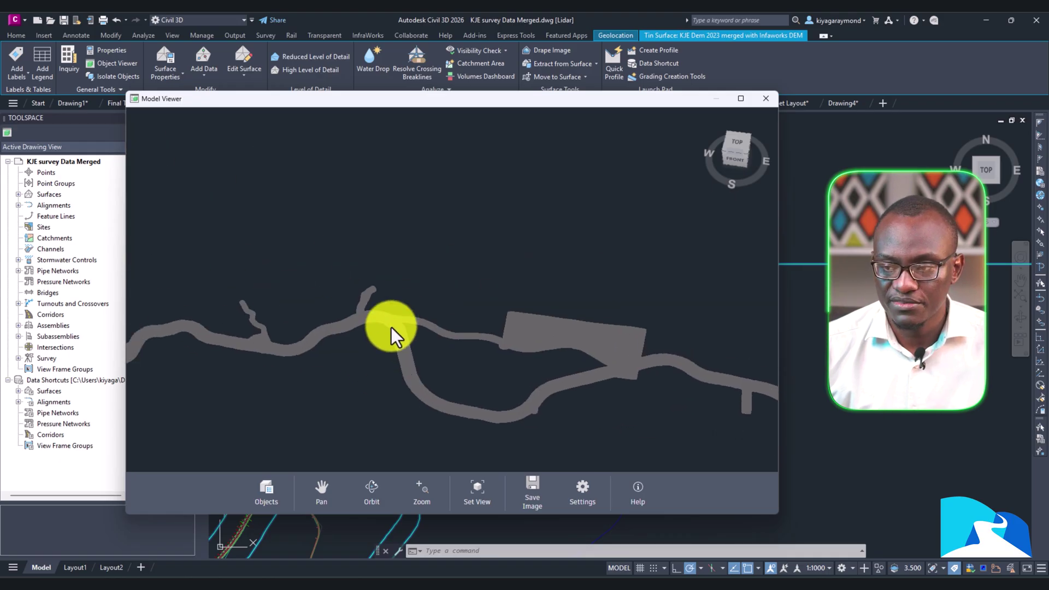
{"action": "scroll", "coordinate": [385, 321], "scroll_direction": "down", "scroll_amount": 8}
{"action": "scroll", "coordinate": [389, 327], "scroll_direction": "up", "scroll_amount": 5}
{"action": "scroll", "coordinate": [396, 335], "scroll_direction": "up", "scroll_amount": 4}
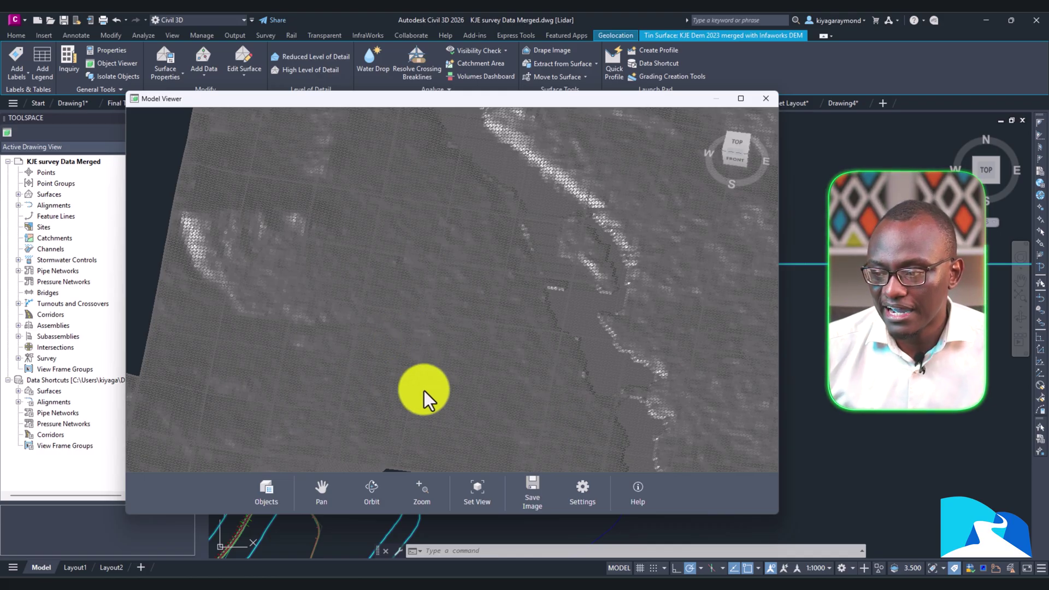
- Compare the northeastern block's terrain detail with the overview of the whole surface by moving repeatedly between the two
{"action": "scroll", "coordinate": [424, 391], "scroll_direction": "down", "scroll_amount": 10}
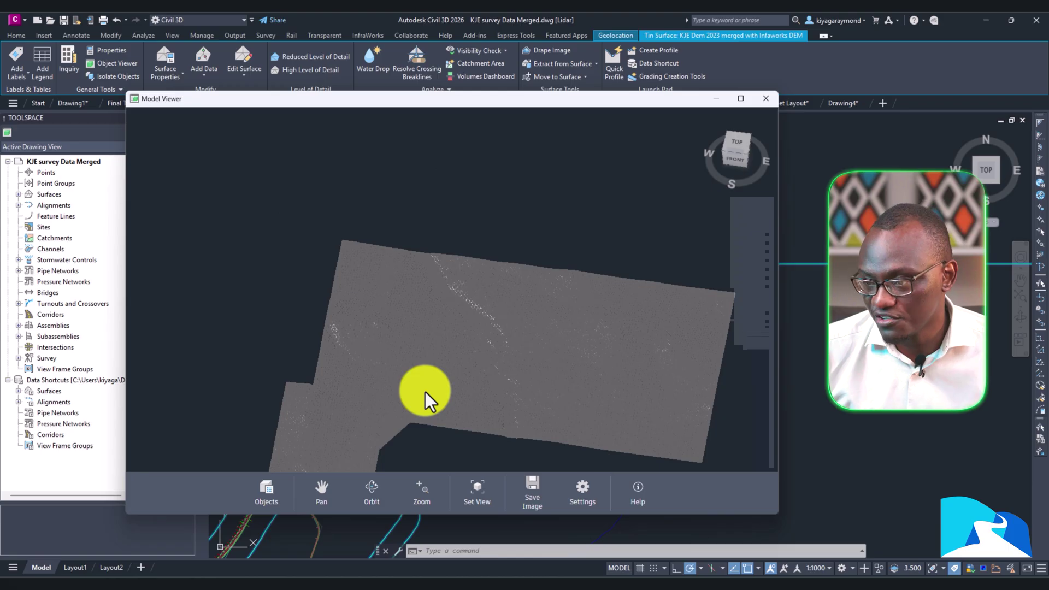
{"action": "scroll", "coordinate": [428, 390], "scroll_direction": "up", "scroll_amount": 10}
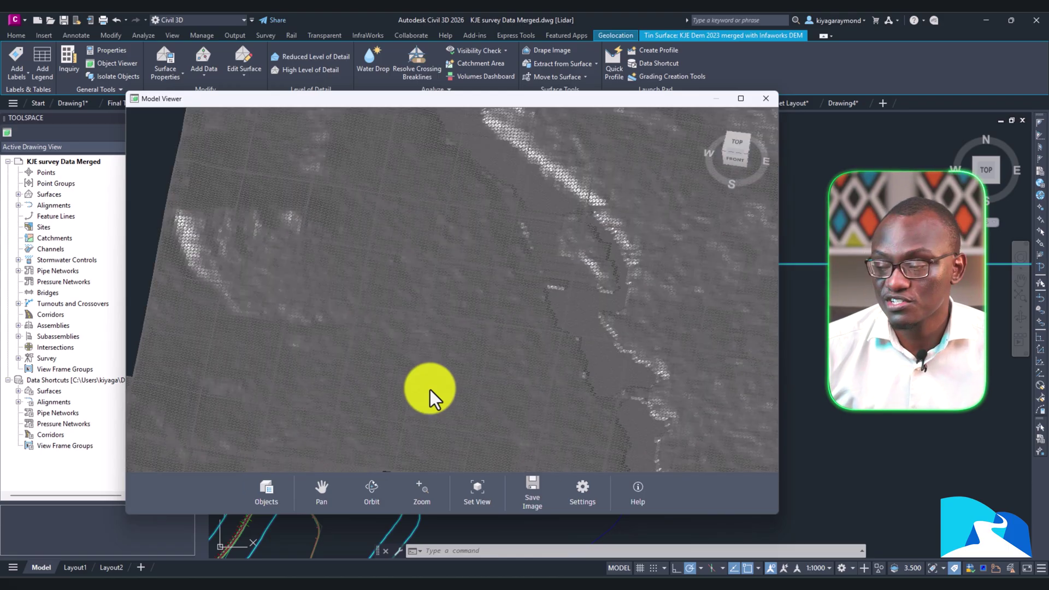
{"action": "scroll", "coordinate": [430, 389], "scroll_direction": "down", "scroll_amount": 10}
{"action": "scroll", "coordinate": [431, 389], "scroll_direction": "up", "scroll_amount": 10}
{"action": "scroll", "coordinate": [430, 389], "scroll_direction": "down", "scroll_amount": 10}
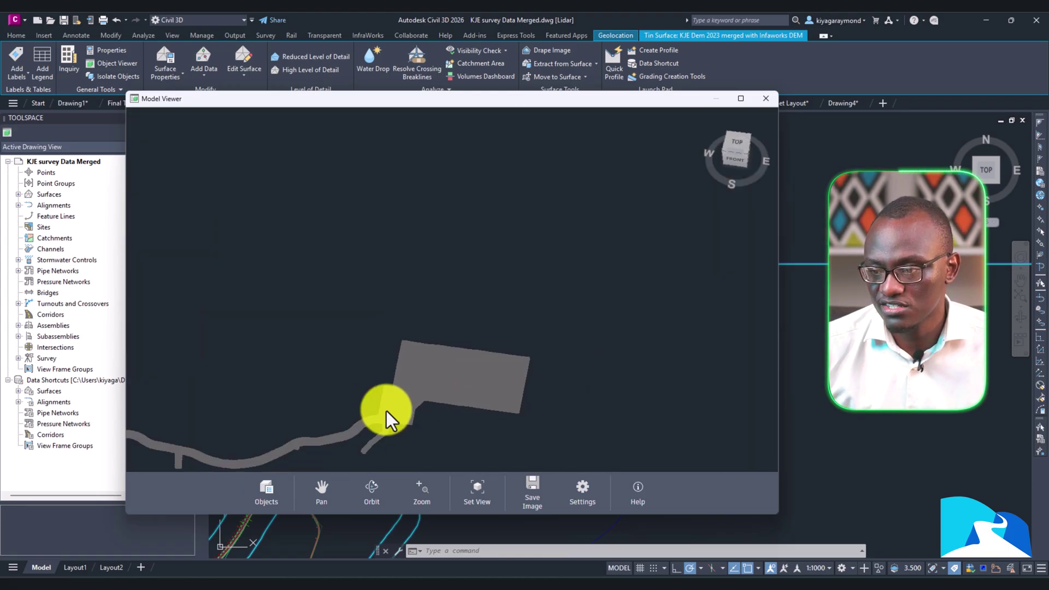
{"action": "scroll", "coordinate": [386, 412], "scroll_direction": "up", "scroll_amount": 7}
{"action": "scroll", "coordinate": [385, 414], "scroll_direction": "down", "scroll_amount": 7}
- Follow the surface strip westward from the northeastern block and inspect it up close in the Model Viewer
{"action": "middle_click_drag", "start_coordinate": [385, 413], "coordinate": [527, 328]}
{"action": "scroll", "coordinate": [527, 329], "scroll_direction": "down", "scroll_amount": 1}
{"action": "middle_click_drag", "start_coordinate": [290, 393], "coordinate": [405, 361]}
{"action": "scroll", "coordinate": [350, 332], "scroll_direction": "up", "scroll_amount": 7}
{"action": "middle_click_drag", "start_coordinate": [338, 324], "coordinate": [562, 402]}
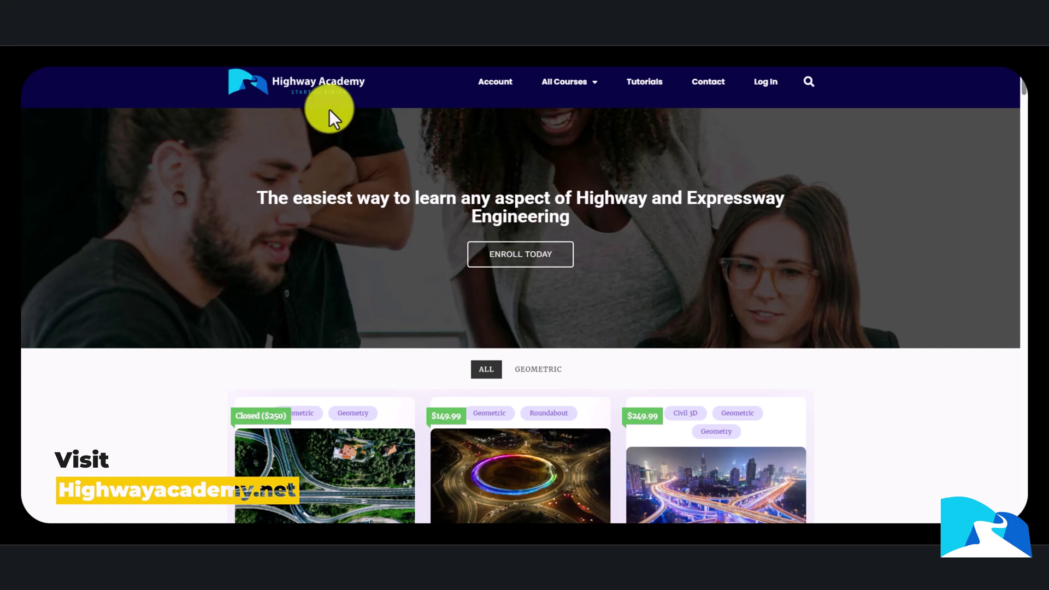
- Browse the Highway Academy website's course listing and view the Expressway, Essentials and Geometry categories
{"action": "scroll", "coordinate": [384, 201], "scroll_direction": "down", "scroll_amount": 4}
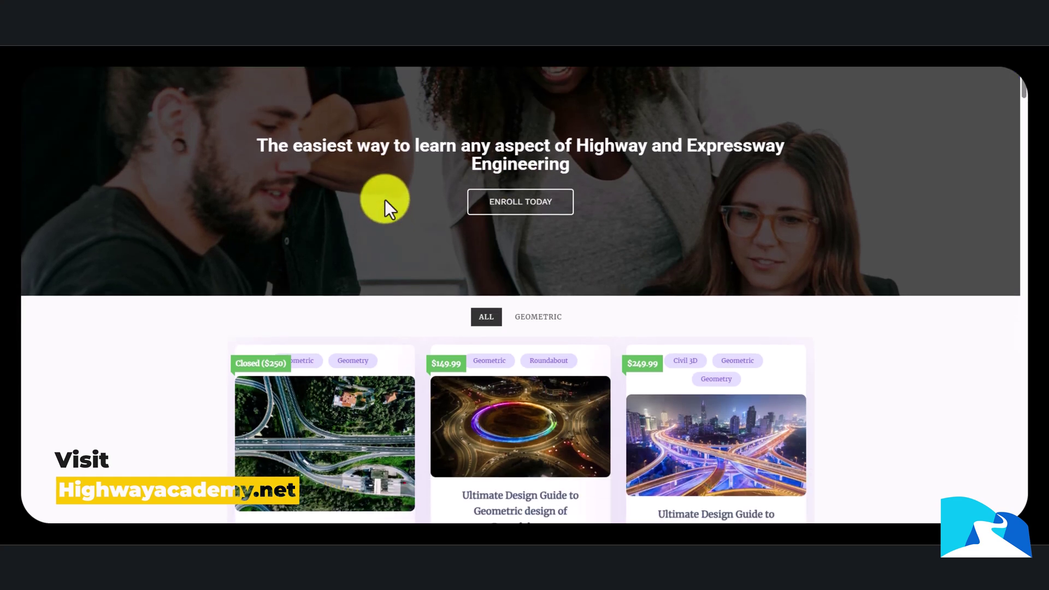
{"action": "scroll", "coordinate": [384, 199], "scroll_direction": "down", "scroll_amount": 5}
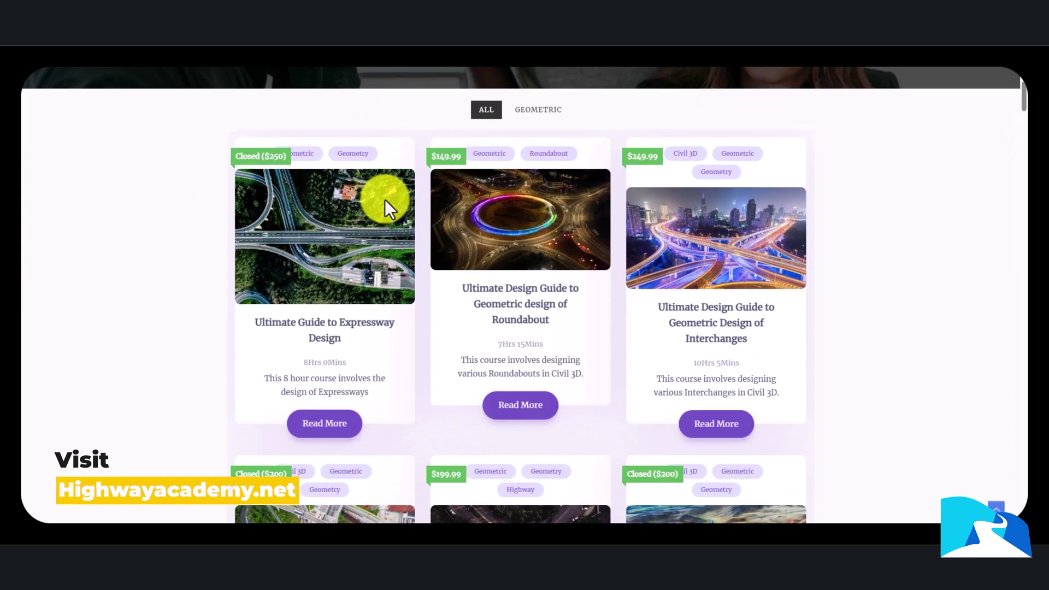
{"action": "scroll", "coordinate": [384, 199], "scroll_direction": "down", "scroll_amount": 8}
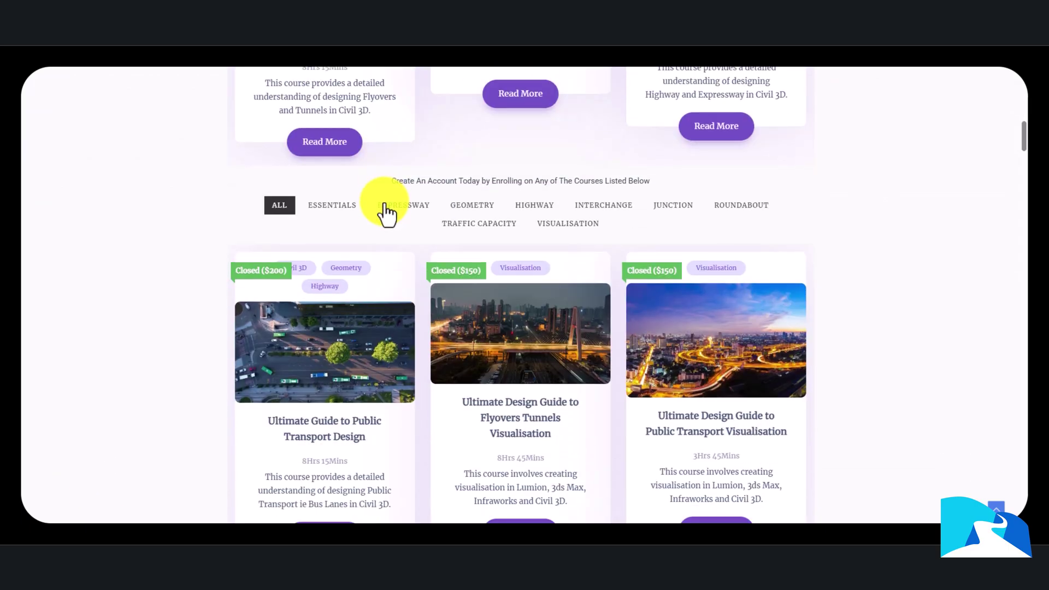
{"action": "left_click", "coordinate": [385, 203]}
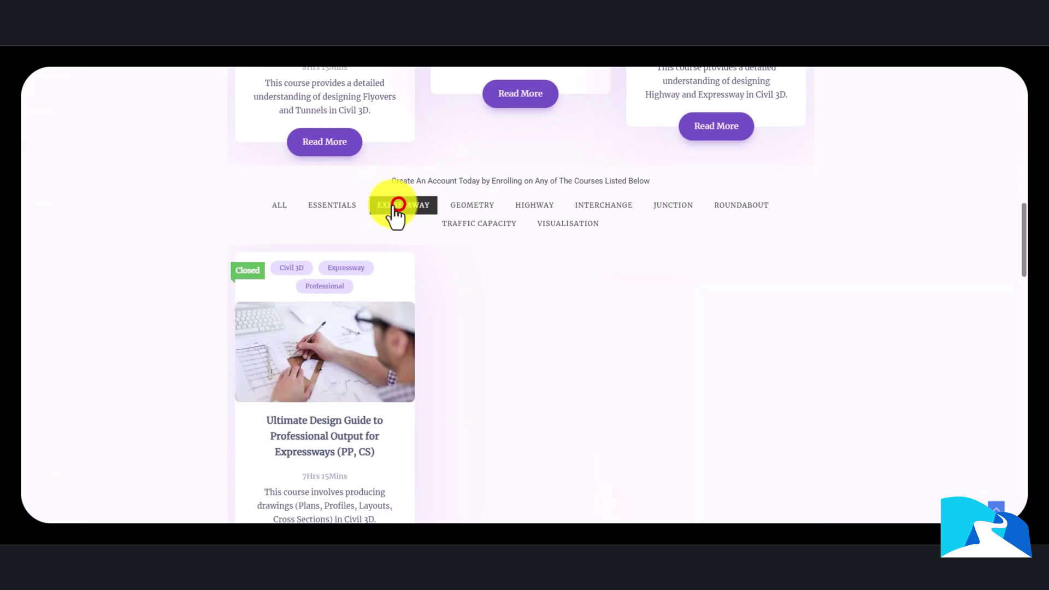
{"action": "left_click", "coordinate": [338, 207]}
{"action": "left_click", "coordinate": [459, 199]}
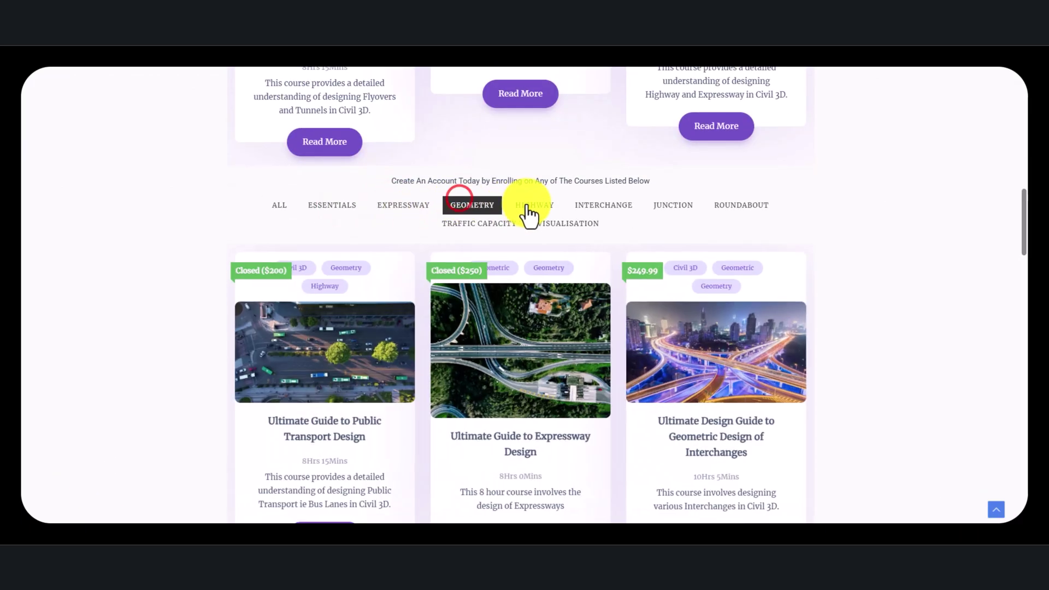
- View the Highway, Interchange, Junction and Roundabout course categories
{"action": "left_click", "coordinate": [526, 206]}
{"action": "left_click", "coordinate": [582, 205]}
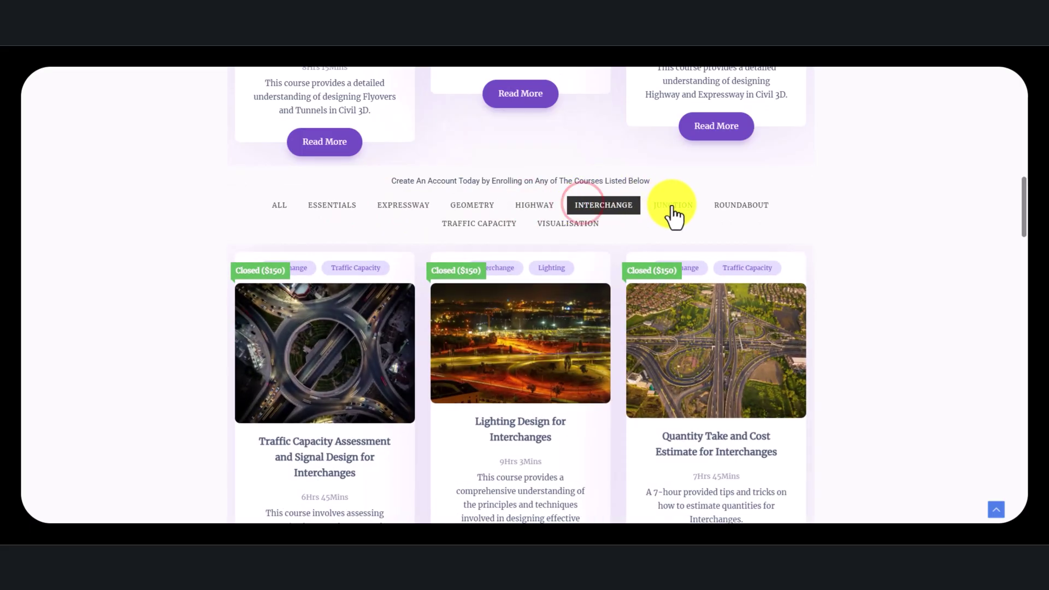
{"action": "left_click", "coordinate": [669, 205]}
{"action": "left_click", "coordinate": [721, 204]}
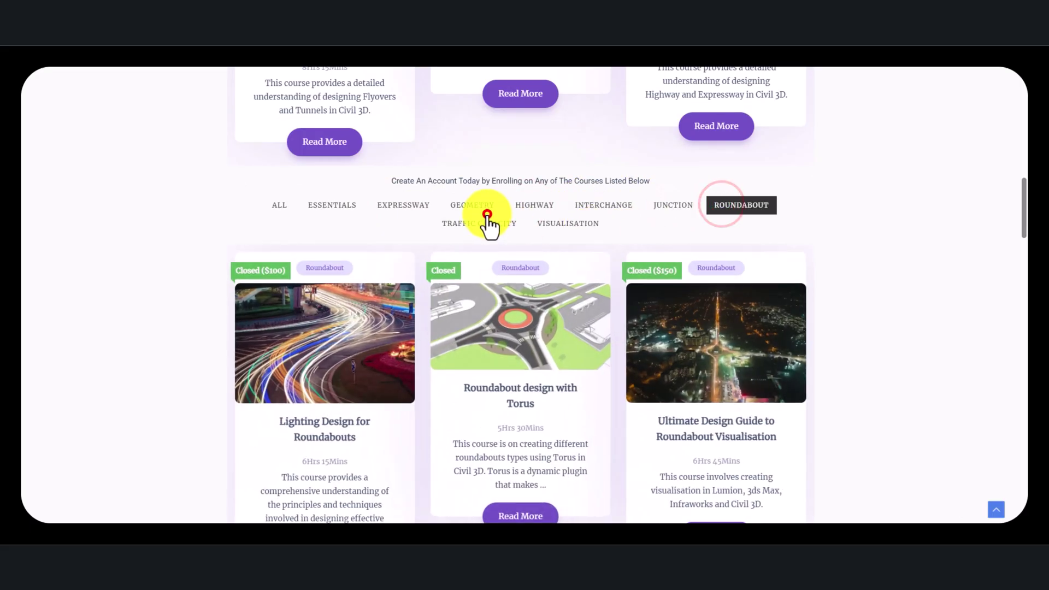
- View the Traffic Capacity, Visualisation and Interchange categories, ending with the courses filtered by Highway
{"action": "left_click", "coordinate": [483, 207]}
{"action": "left_click", "coordinate": [494, 225]}
{"action": "left_click", "coordinate": [561, 234]}
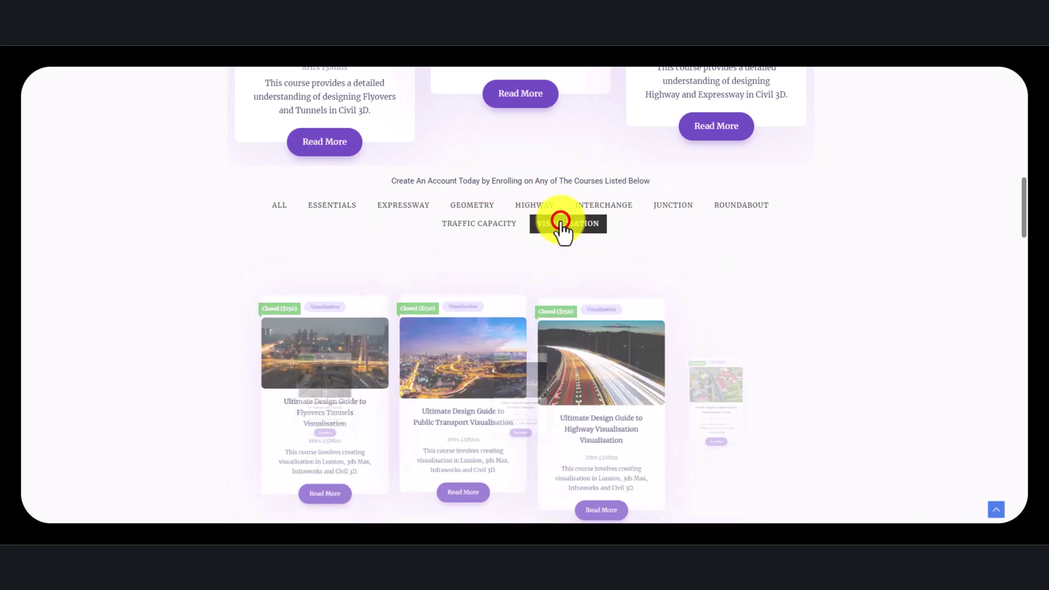
{"action": "left_click", "coordinate": [584, 206]}
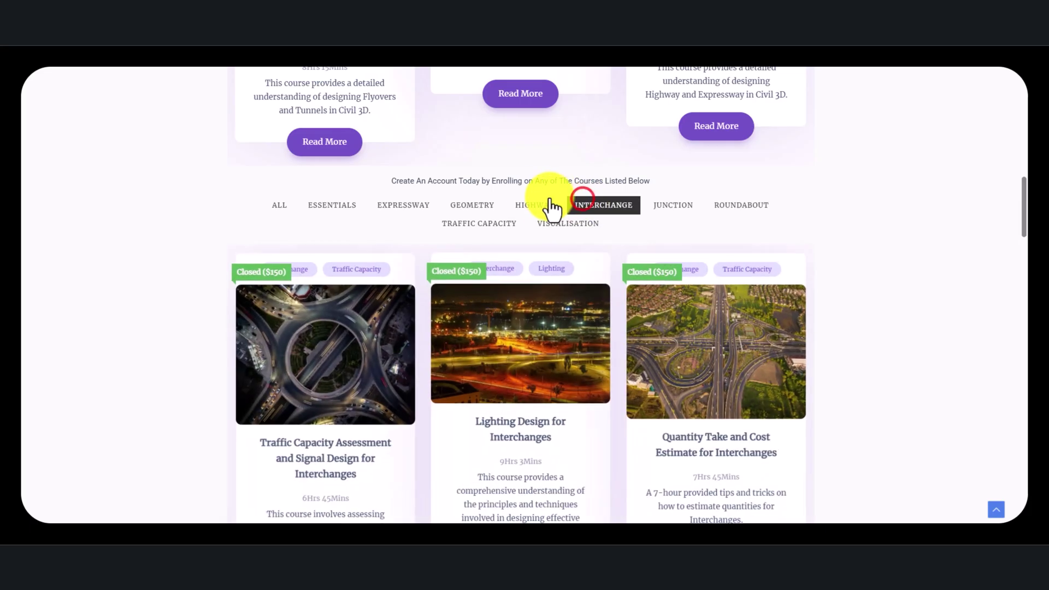
{"action": "left_click", "coordinate": [526, 199]}
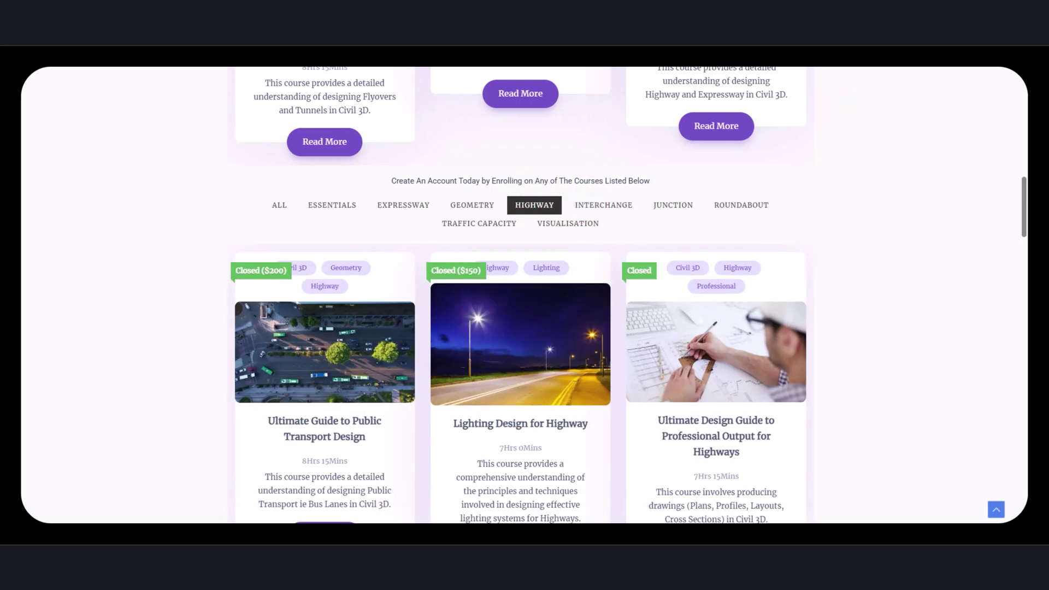